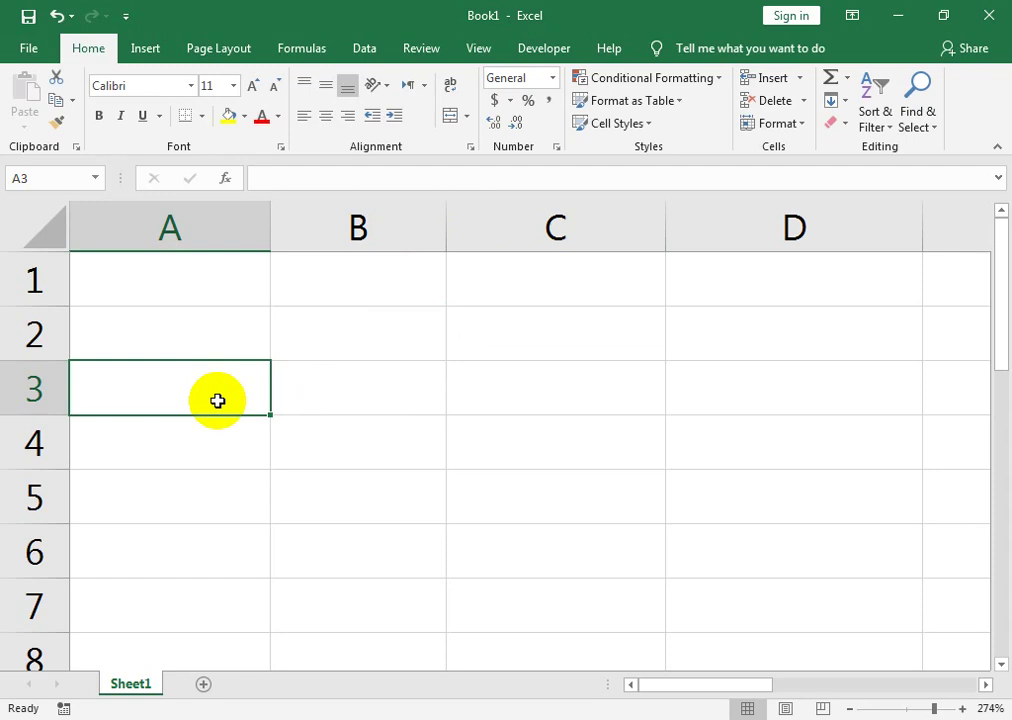
# - Enter the time 08: 00 AM in cell A3
pyautogui.write('08')
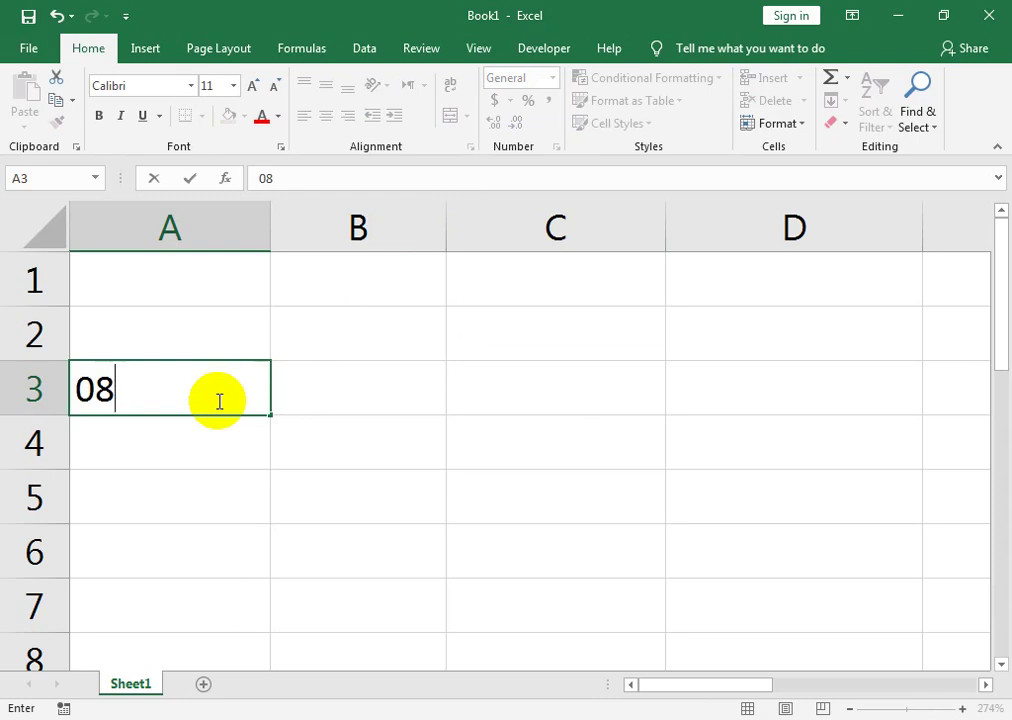
pyautogui.write(': 00')
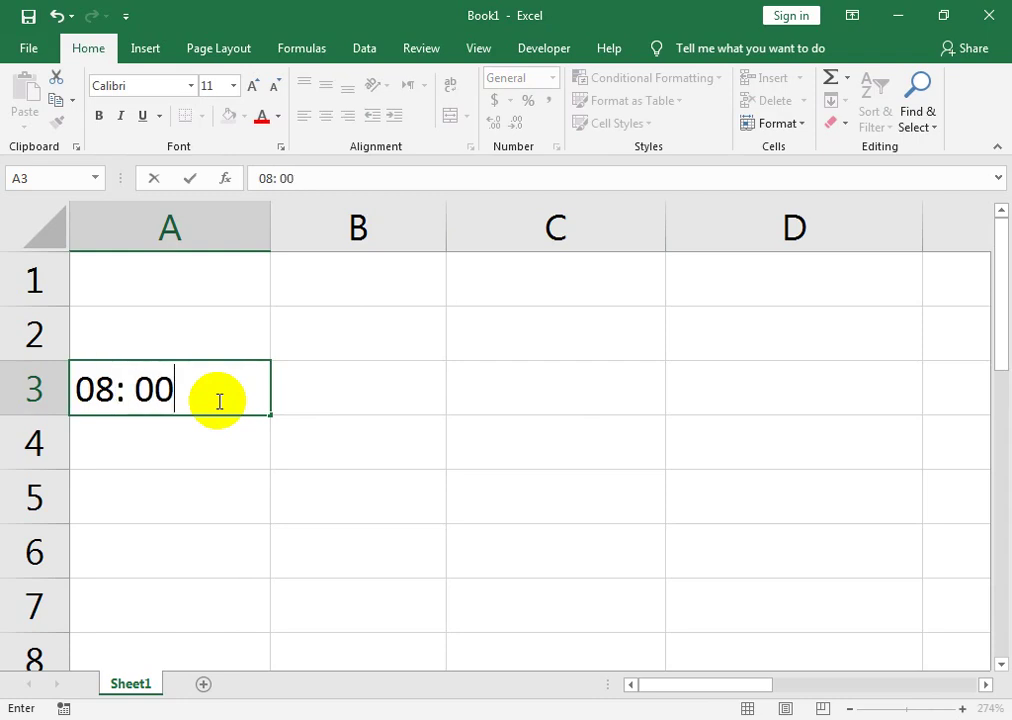
pyautogui.write(' AM')
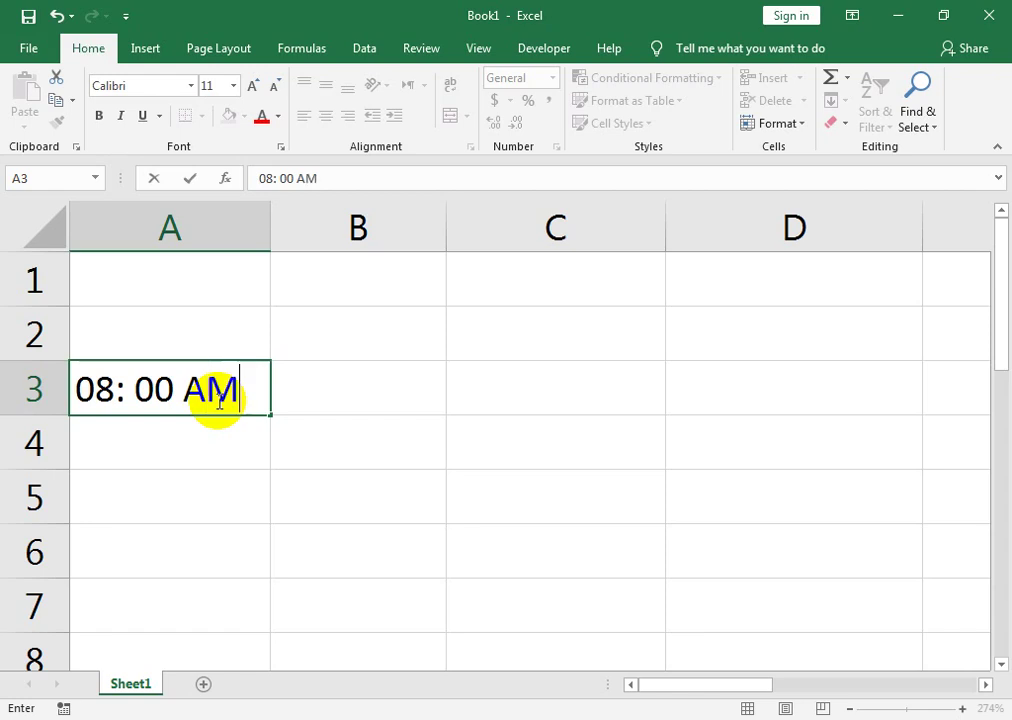
pyautogui.press('Return')
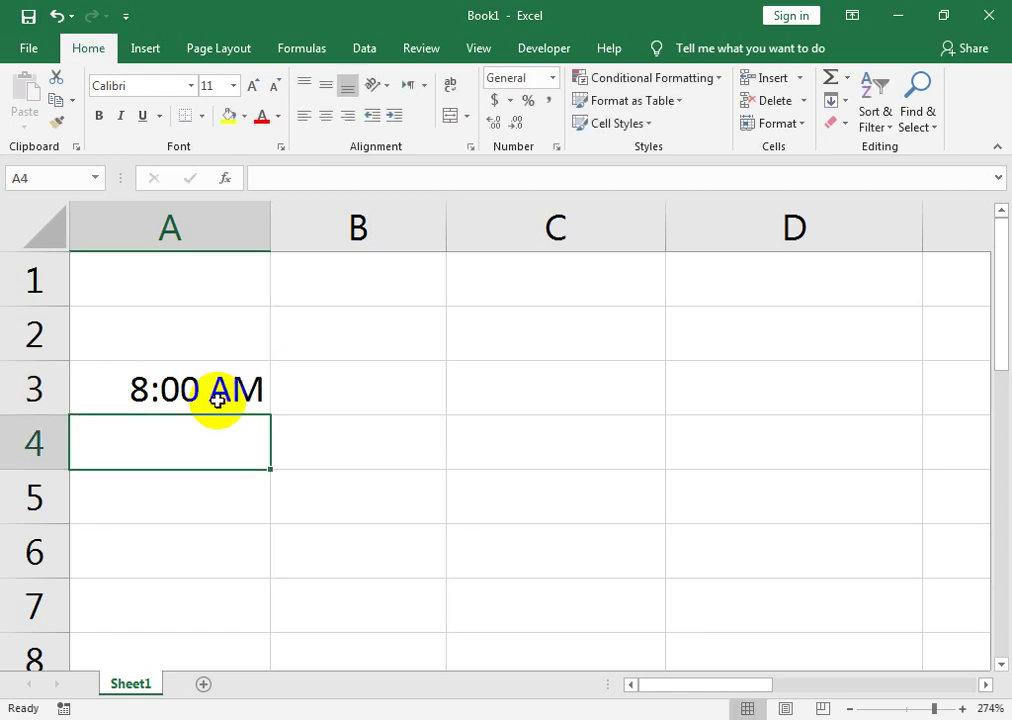
# - Compare the number format of several empty cells with that of the time in A3
pyautogui.click(316, 330)
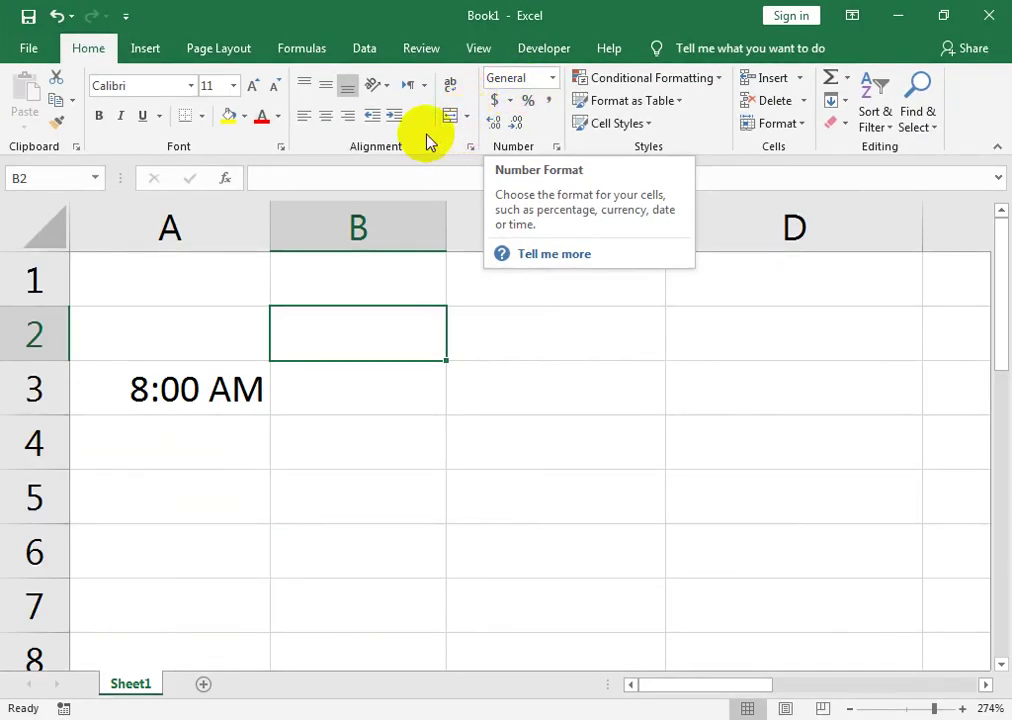
pyautogui.click(579, 284)
pyautogui.click(687, 276)
pyautogui.click(323, 289)
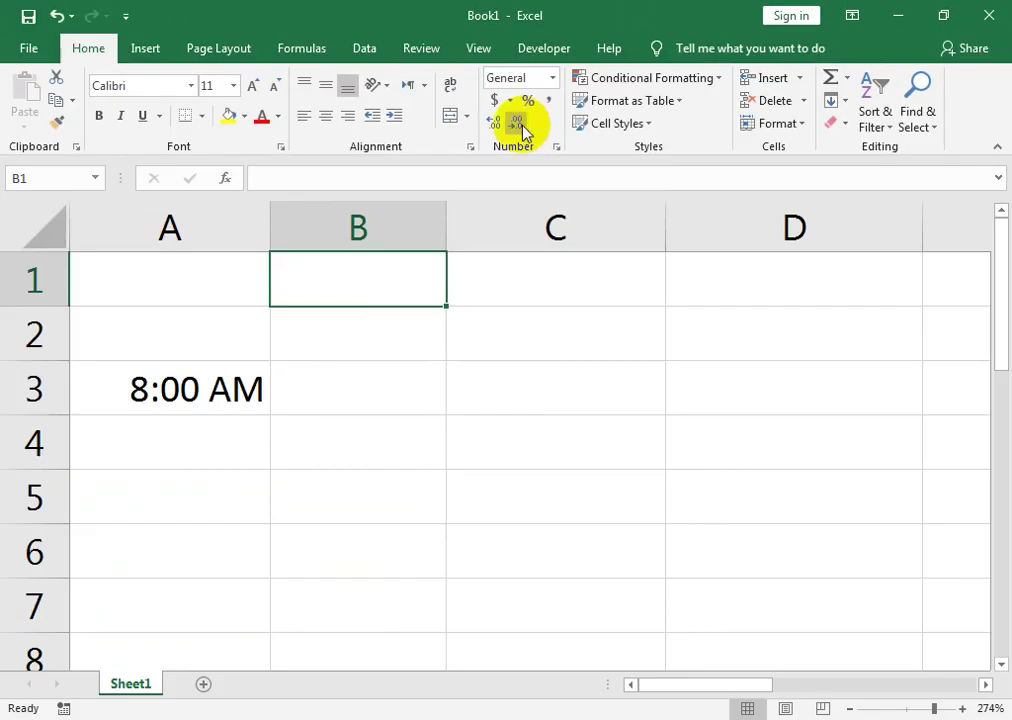
pyautogui.click(248, 389)
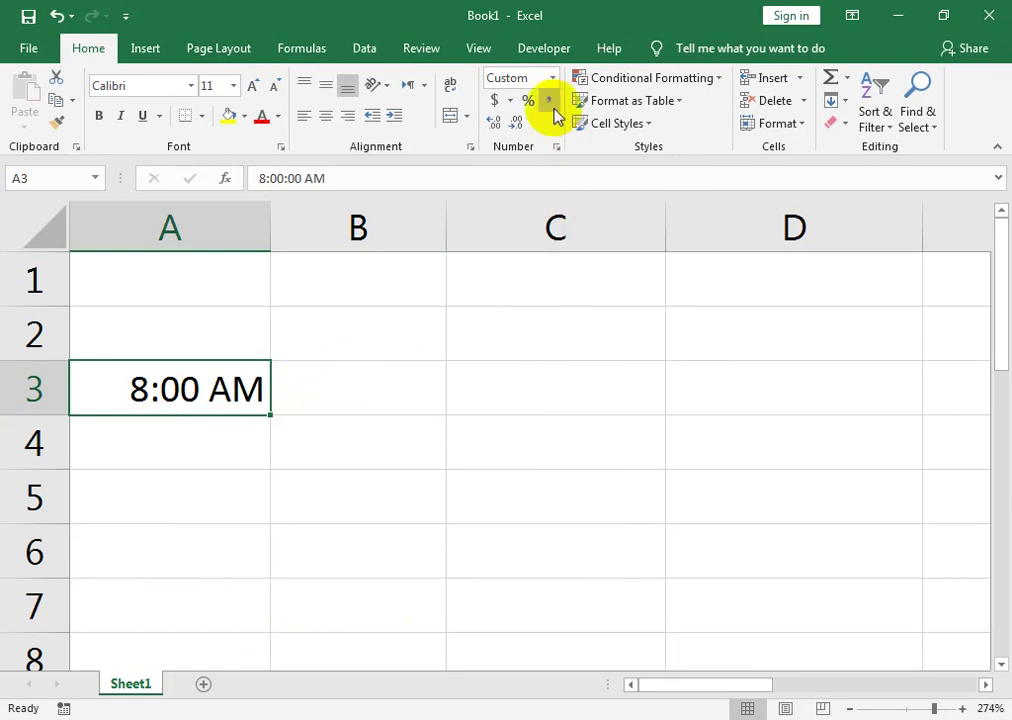
# - Enter the date 1-MAR-19 in cell C1
pyautogui.click(617, 279)
pyautogui.write('1')
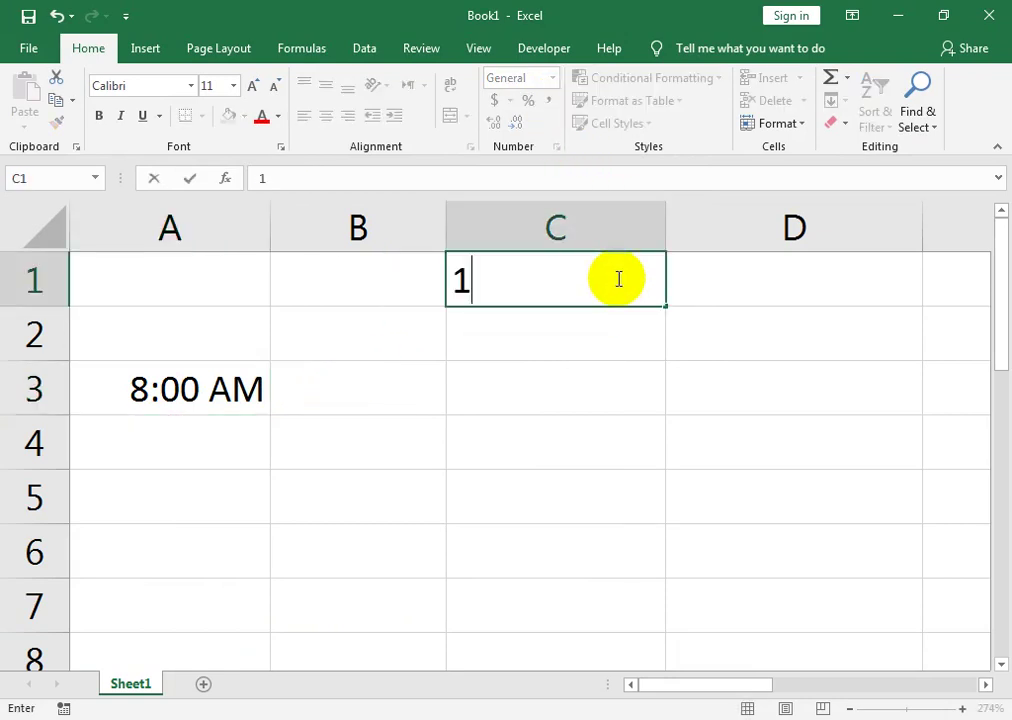
pyautogui.write('-MAR-19')
pyautogui.press('Return')
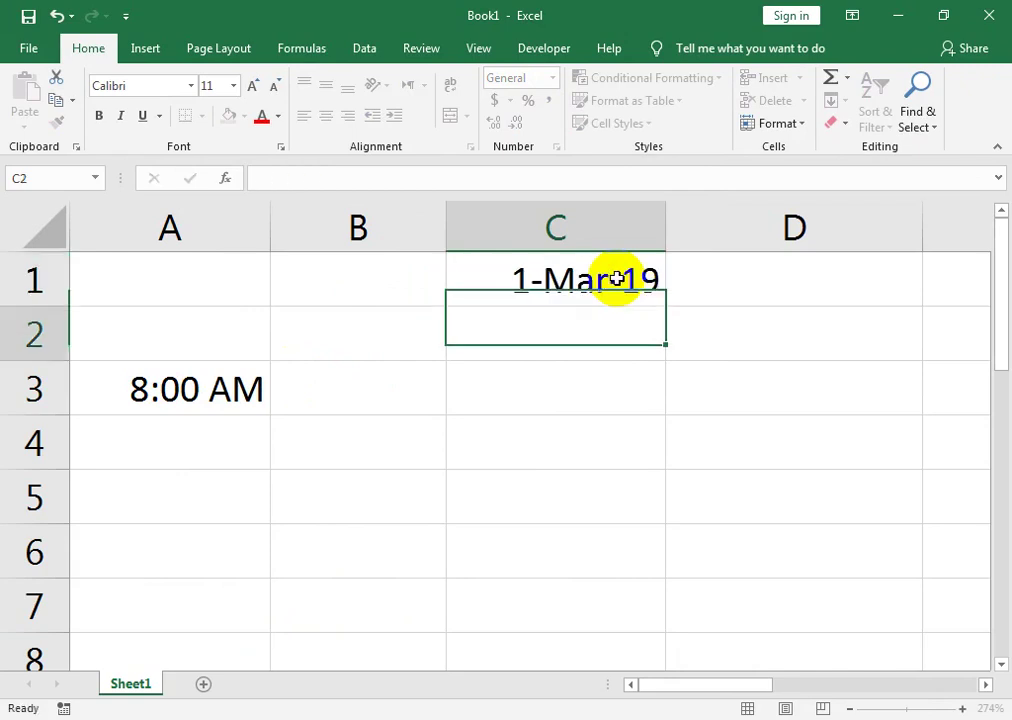
# - Apply the Short Date number format to the date in C1
pyautogui.click(617, 279)
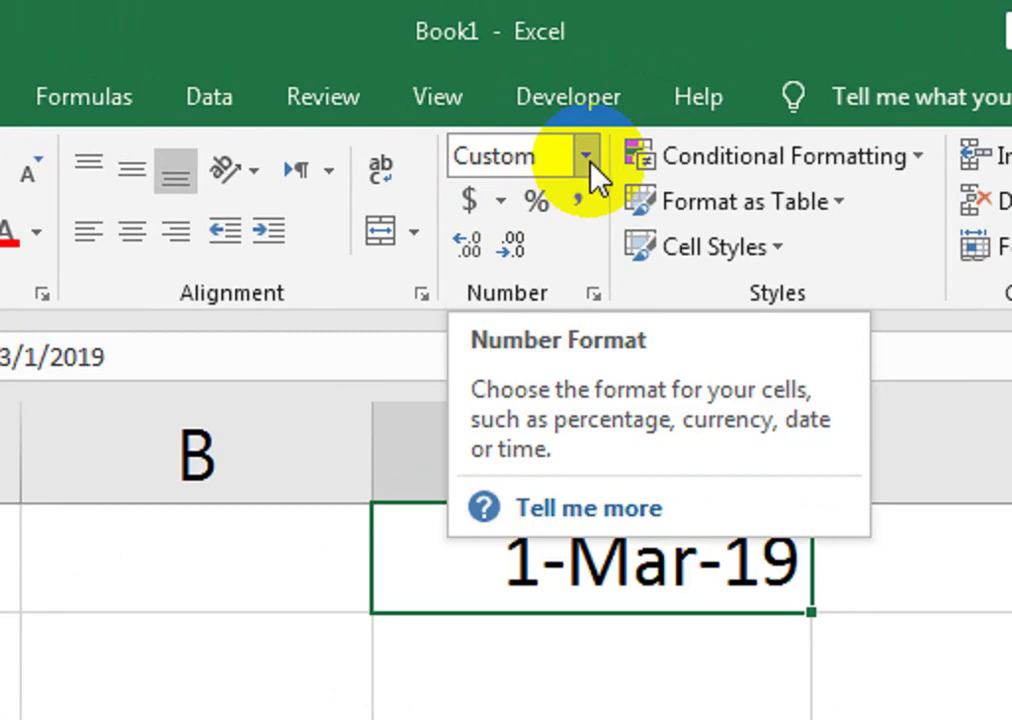
pyautogui.click(588, 160)
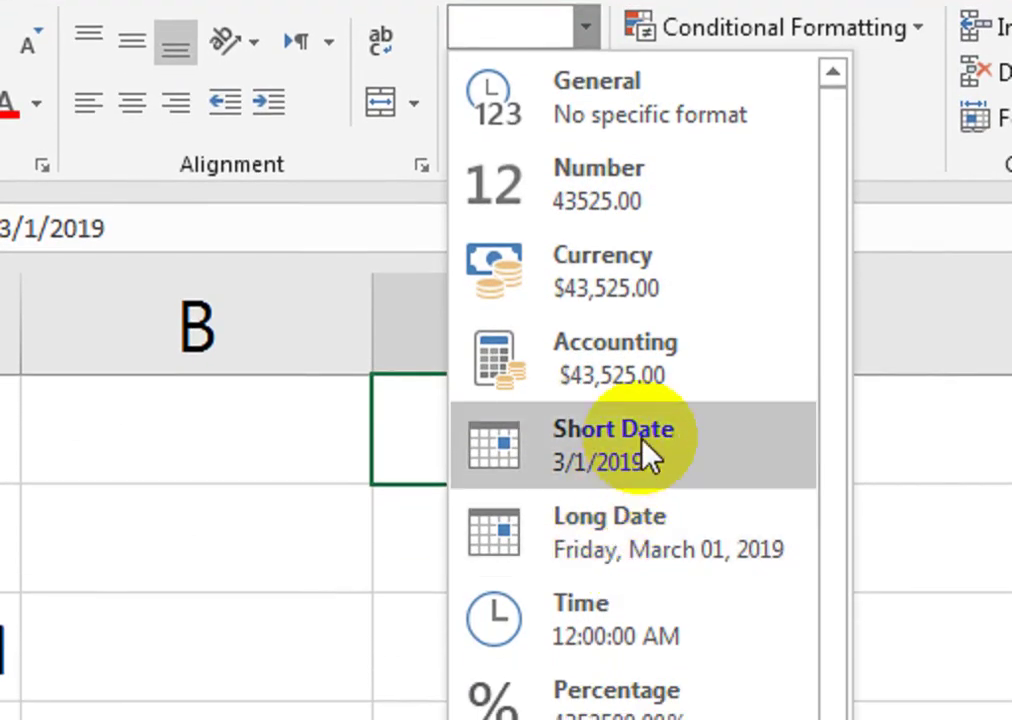
pyautogui.click(651, 505)
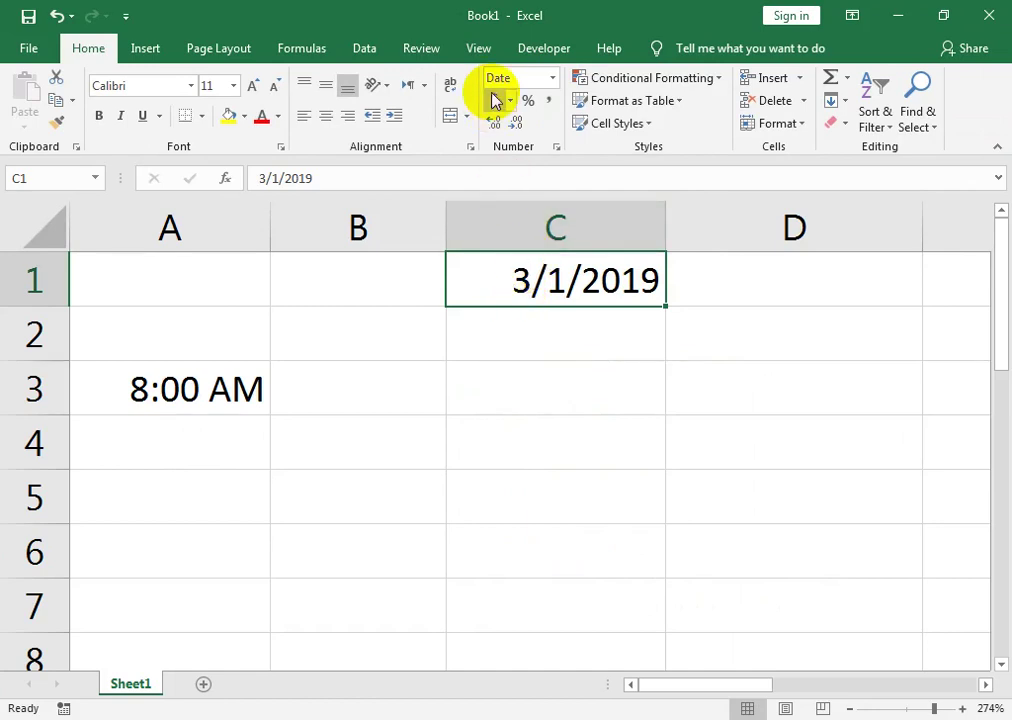
# - Check the number formats of A3 and C1, and clear the date from C1
pyautogui.click(197, 396)
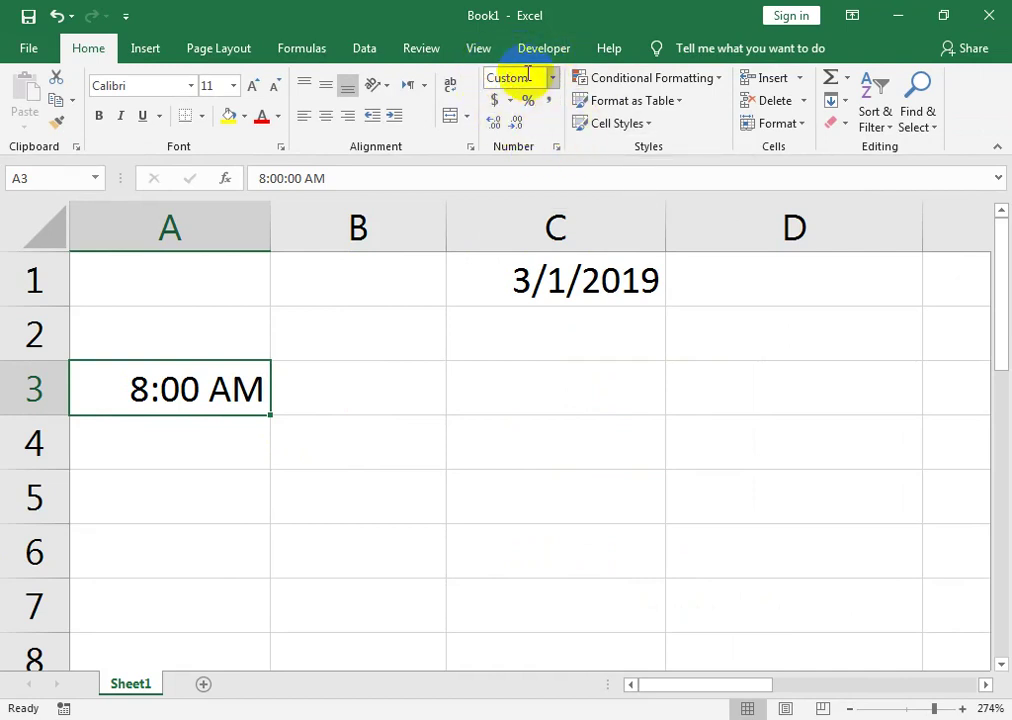
pyautogui.click(530, 282)
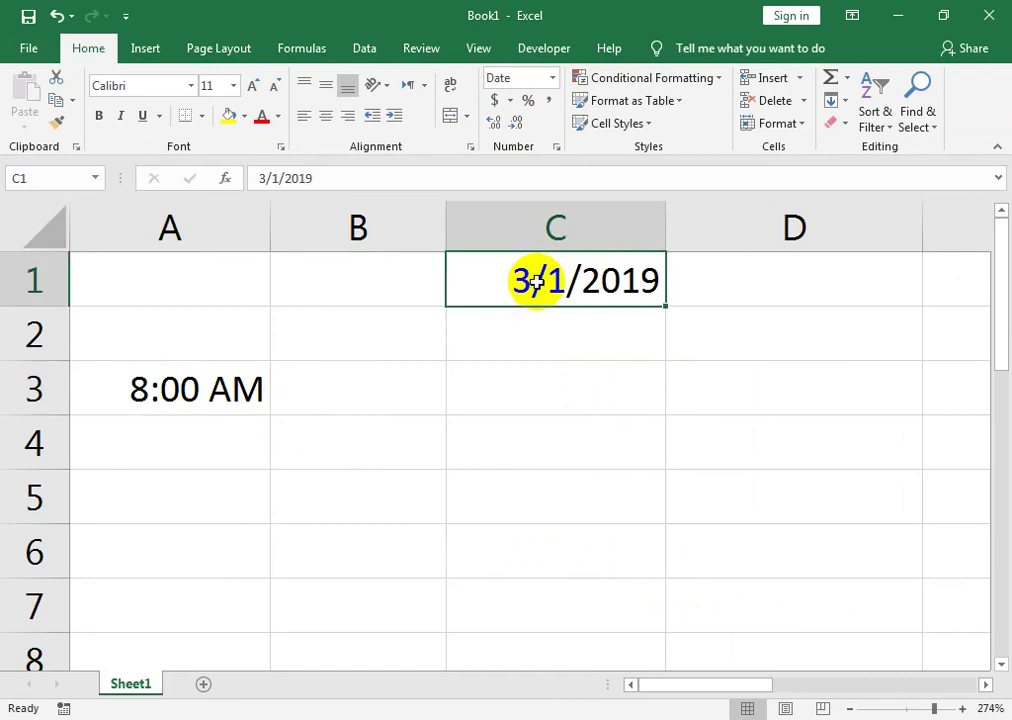
pyautogui.press('Delete')
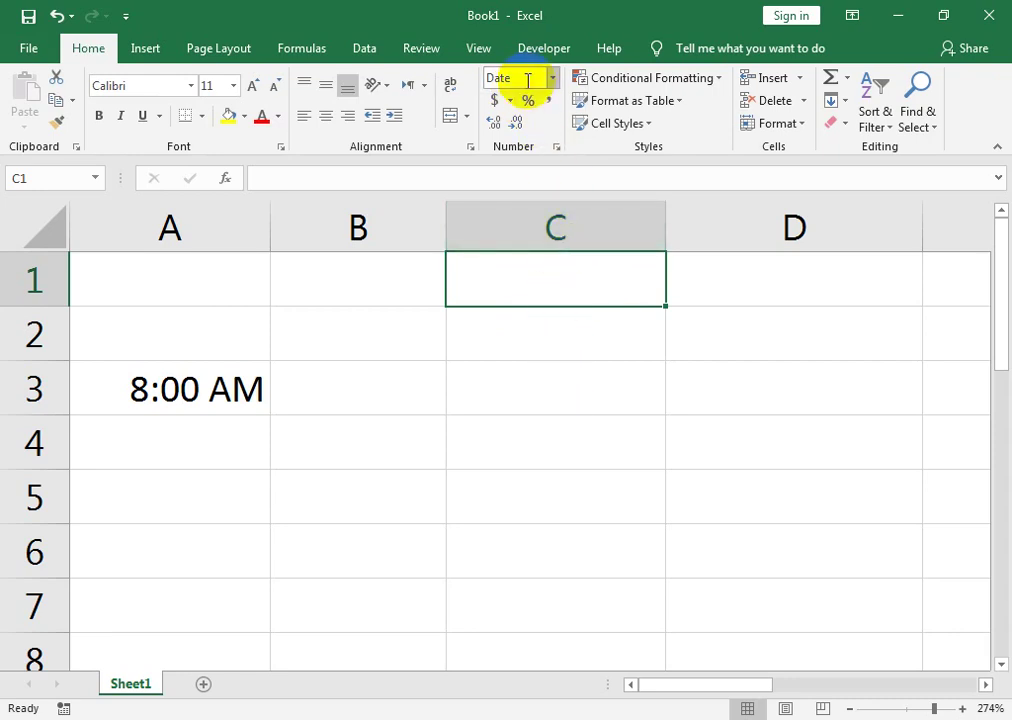
# - Enter the time 05: 00 PM in cell A4 and check its number format
pyautogui.click(242, 435)
pyautogui.write('05')
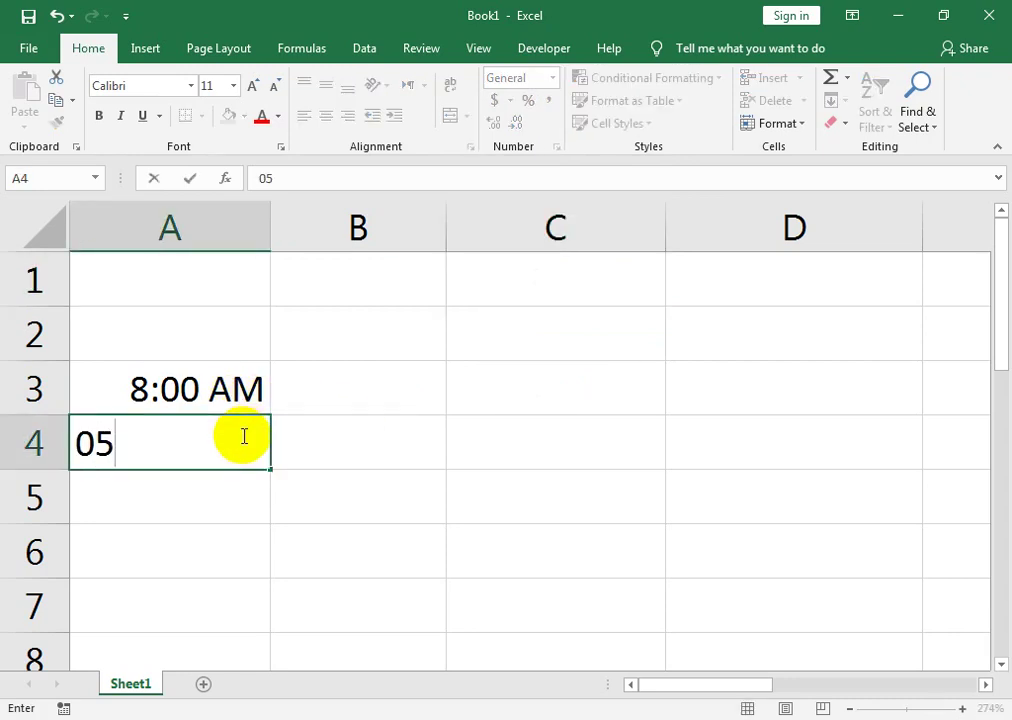
pyautogui.write(': 00 PM')
pyautogui.press('Return')
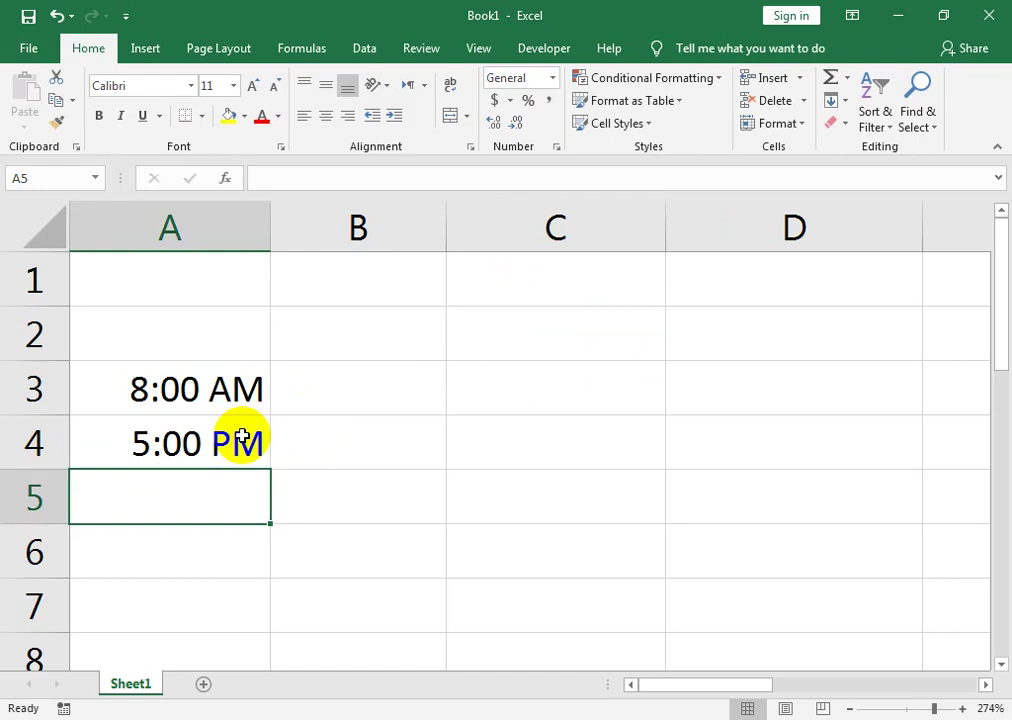
pyautogui.click(240, 437)
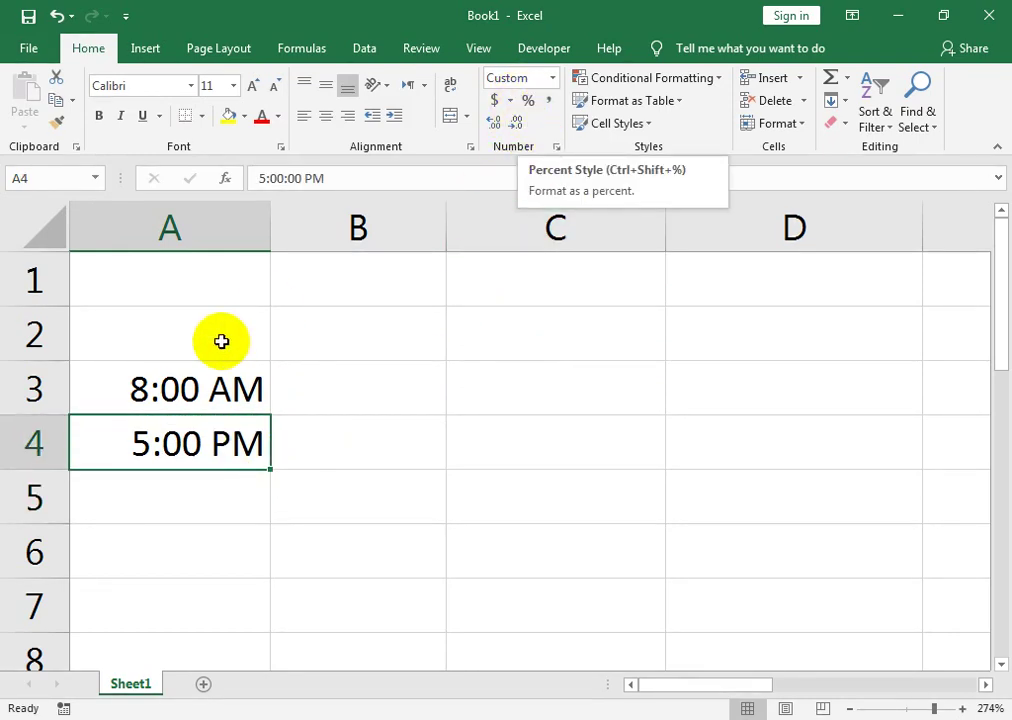
# - Fill the times in A3 and A4 across to column C as hourly series
pyautogui.click(248, 396)
pyautogui.moveTo(269, 413); pyautogui.dragTo(644, 401)
pyautogui.click(237, 448)
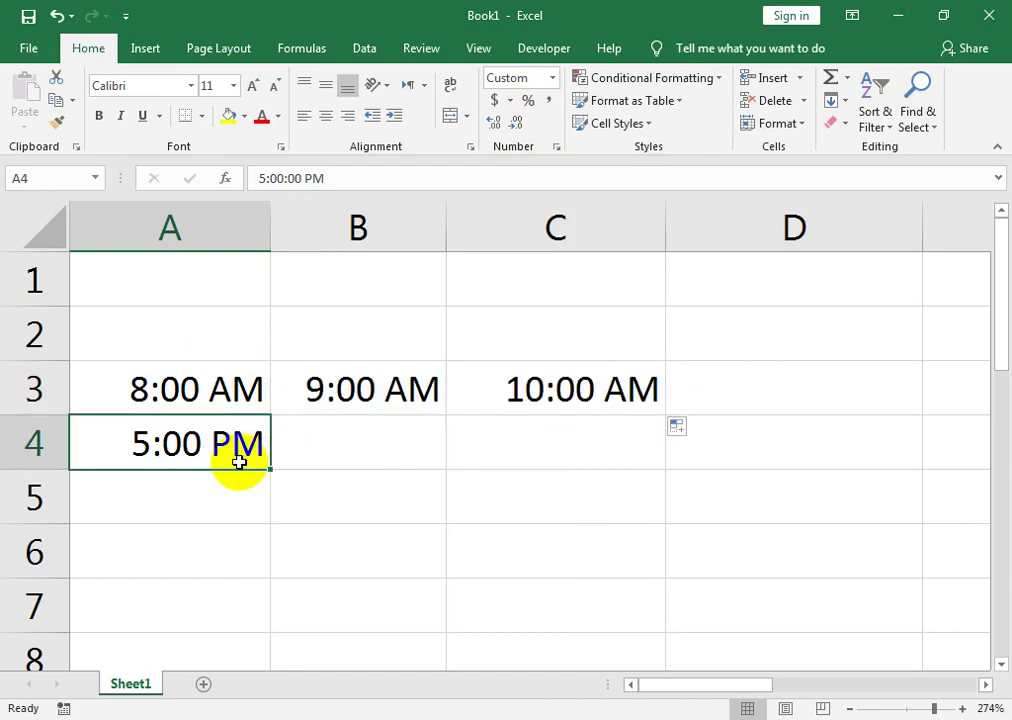
pyautogui.moveTo(267, 469); pyautogui.dragTo(583, 461)
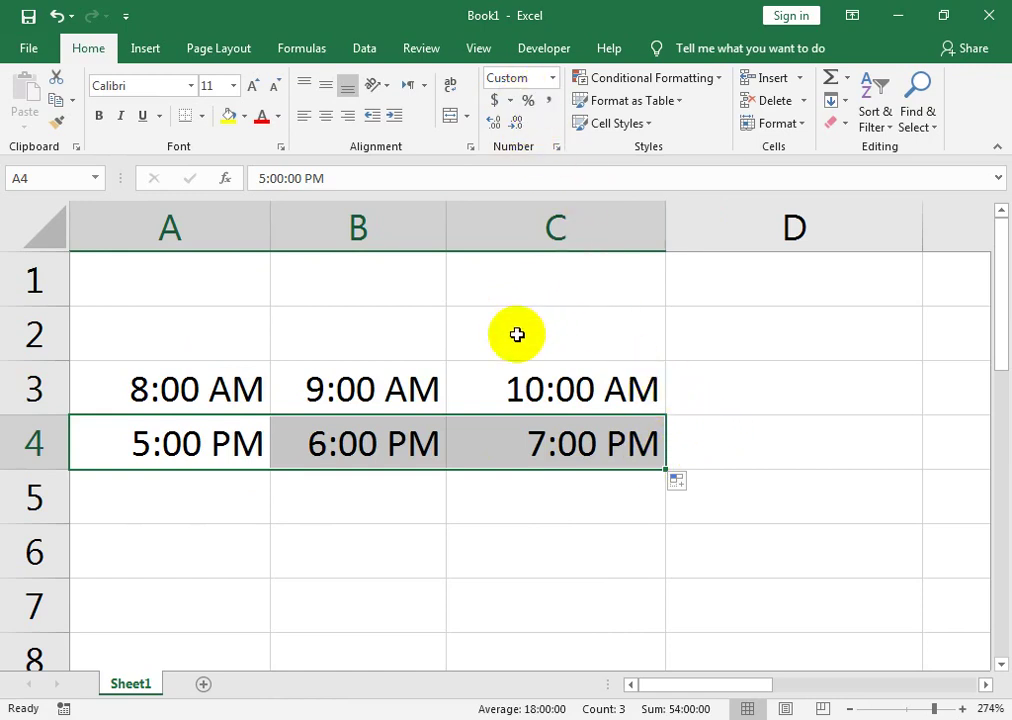
pyautogui.click(520, 380)
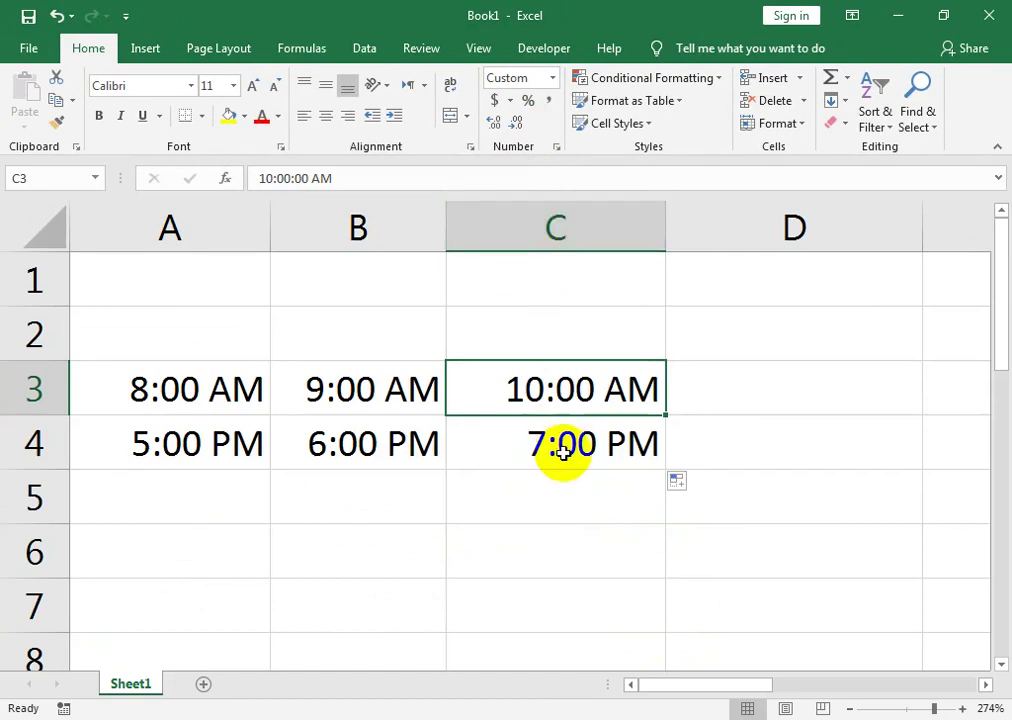
# - Enter the formula =A4-A3 in cell A5 to calculate the elapsed time
pyautogui.click(190, 501)
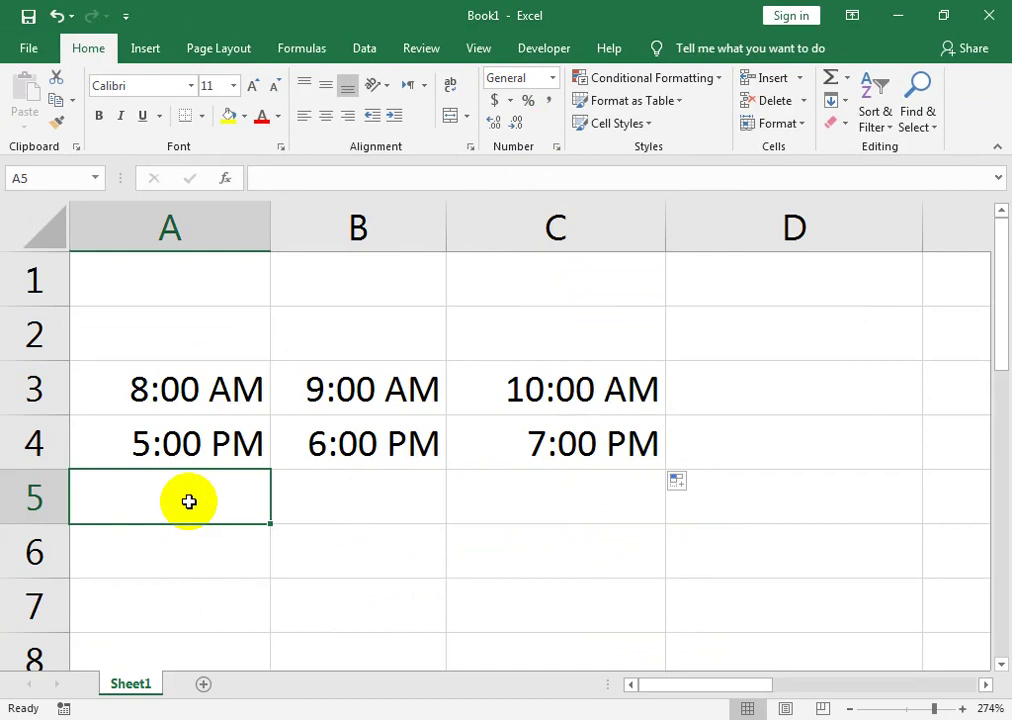
pyautogui.write('=')
pyautogui.press('Up')
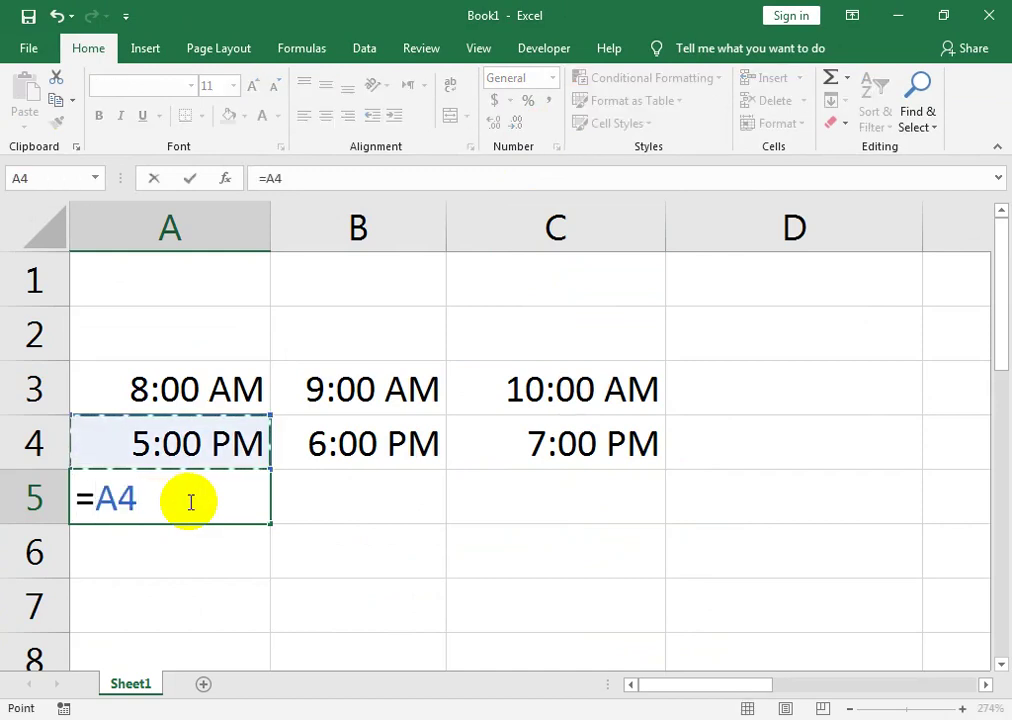
pyautogui.write('-')
pyautogui.press('Up')
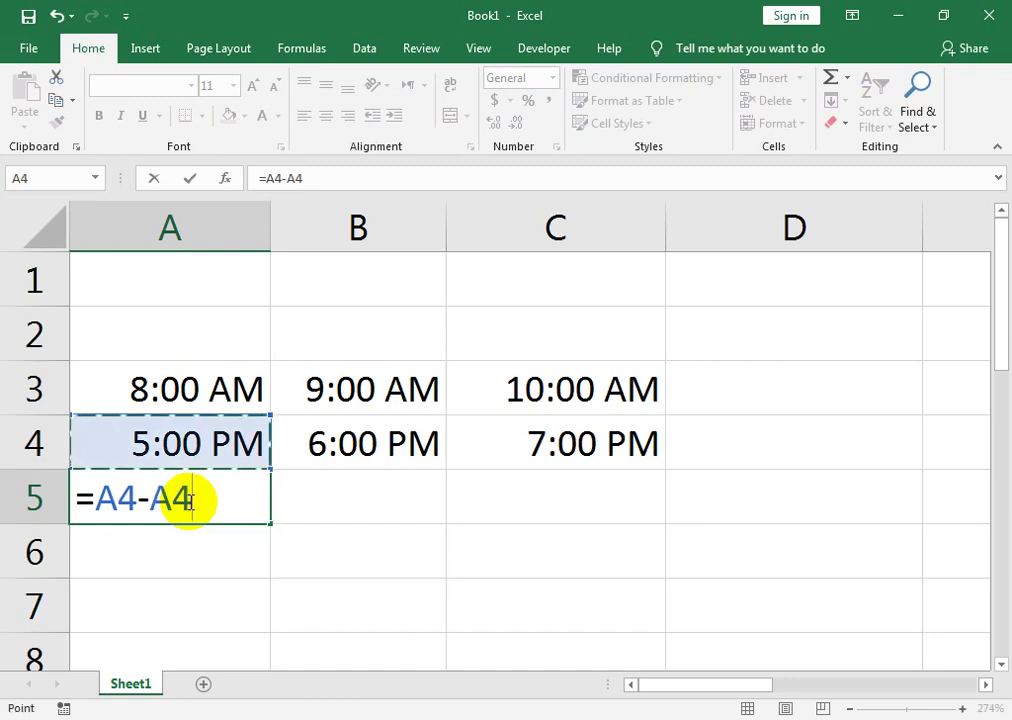
pyautogui.press('Up')
pyautogui.press('Return')
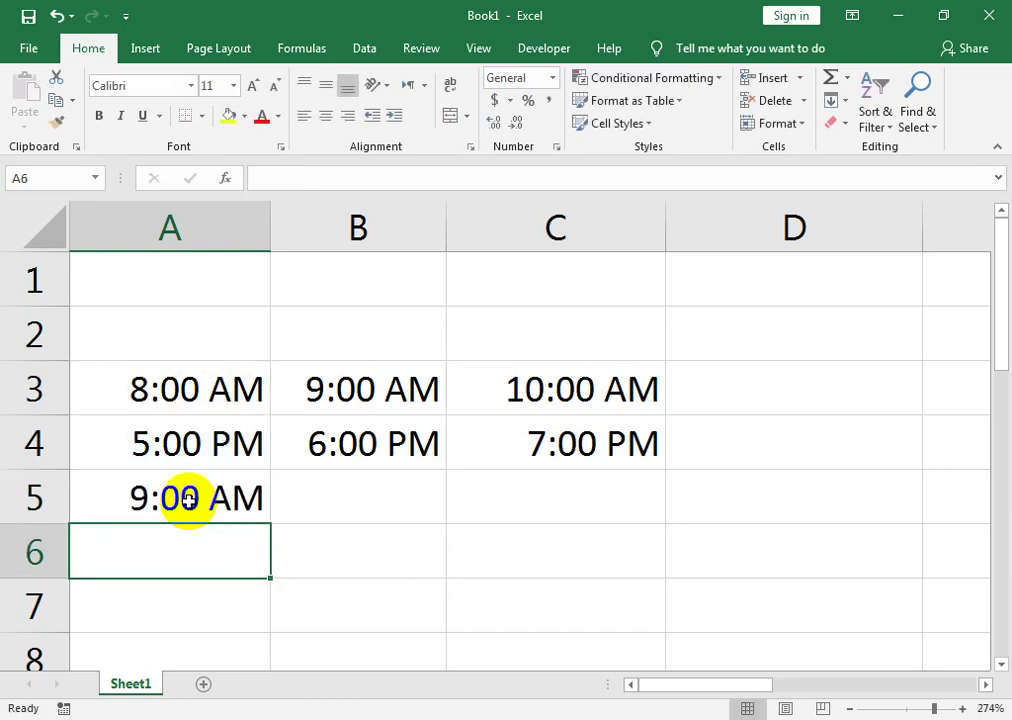
# - Copy the time difference formula from A5 across to B5 and C5
pyautogui.click(189, 500)
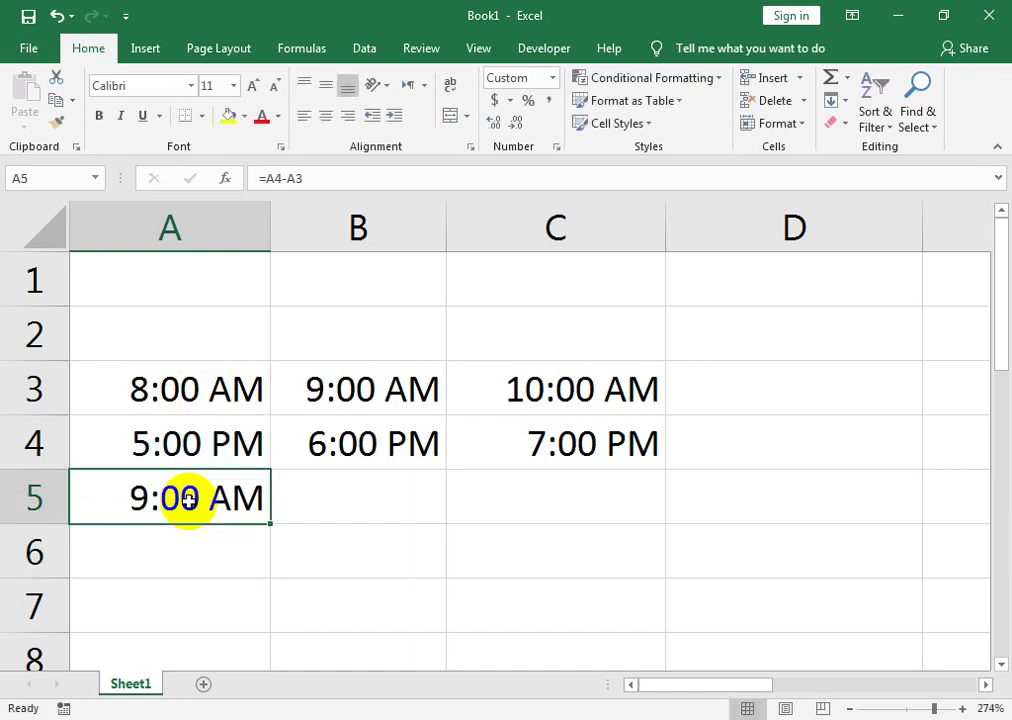
pyautogui.hotkey('shift', 'Right')
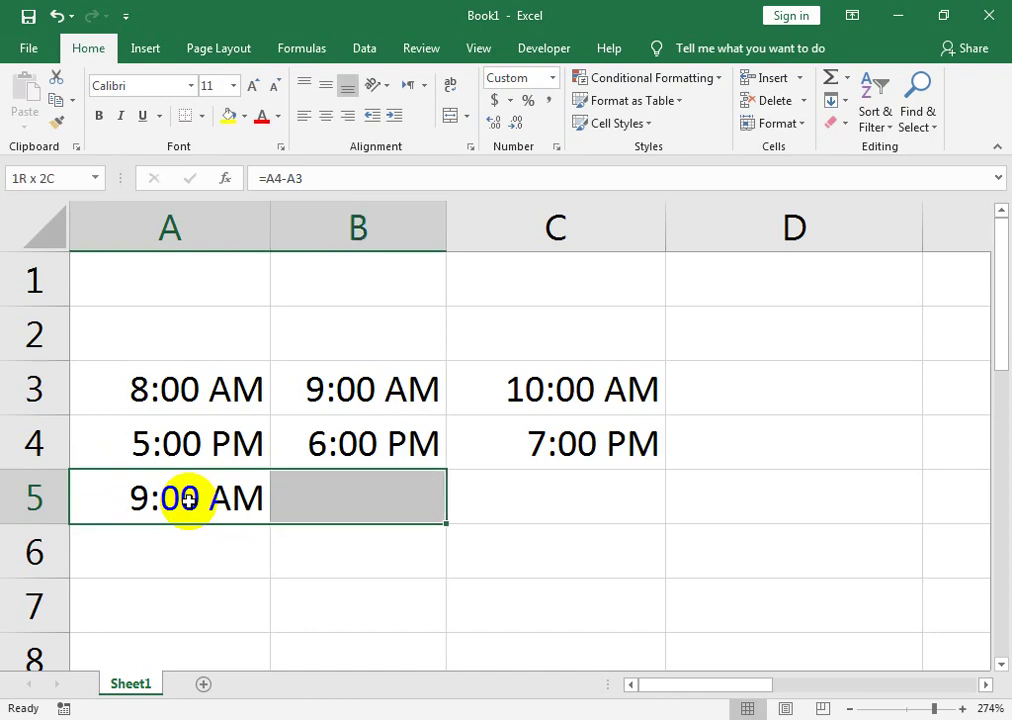
pyautogui.hotkey('shift', 'Right')
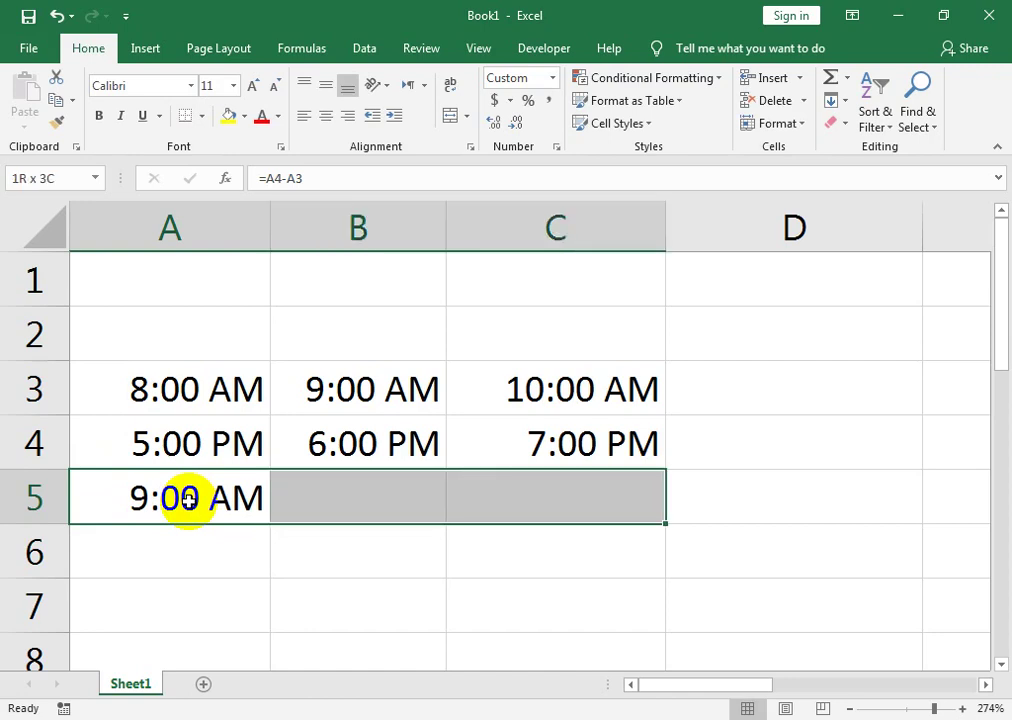
pyautogui.hotkey('ctrl', 'r')
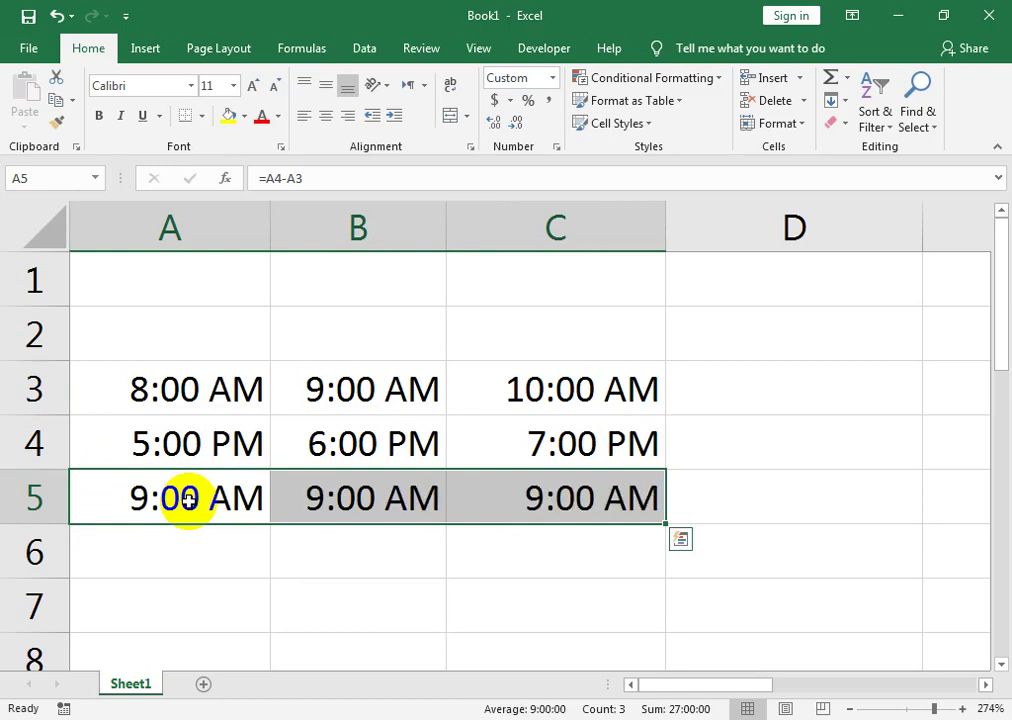
# - Apply the custom number format h:mm to the time differences in A5:C5
pyautogui.hotkey('ctrl', '1')
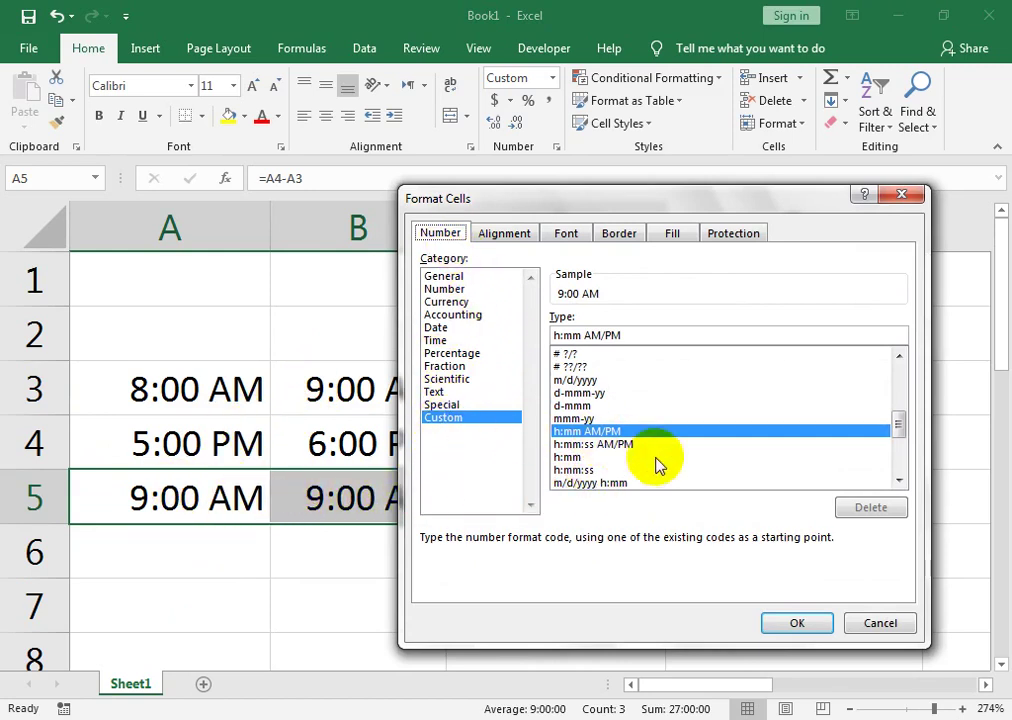
pyautogui.click(567, 458)
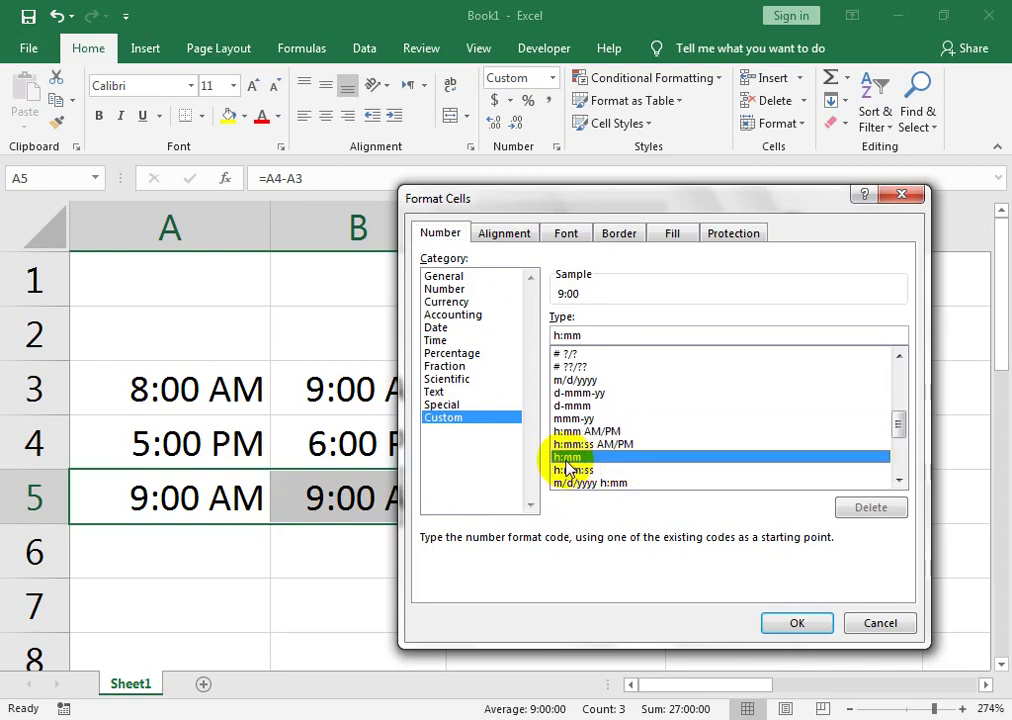
pyautogui.click(804, 620)
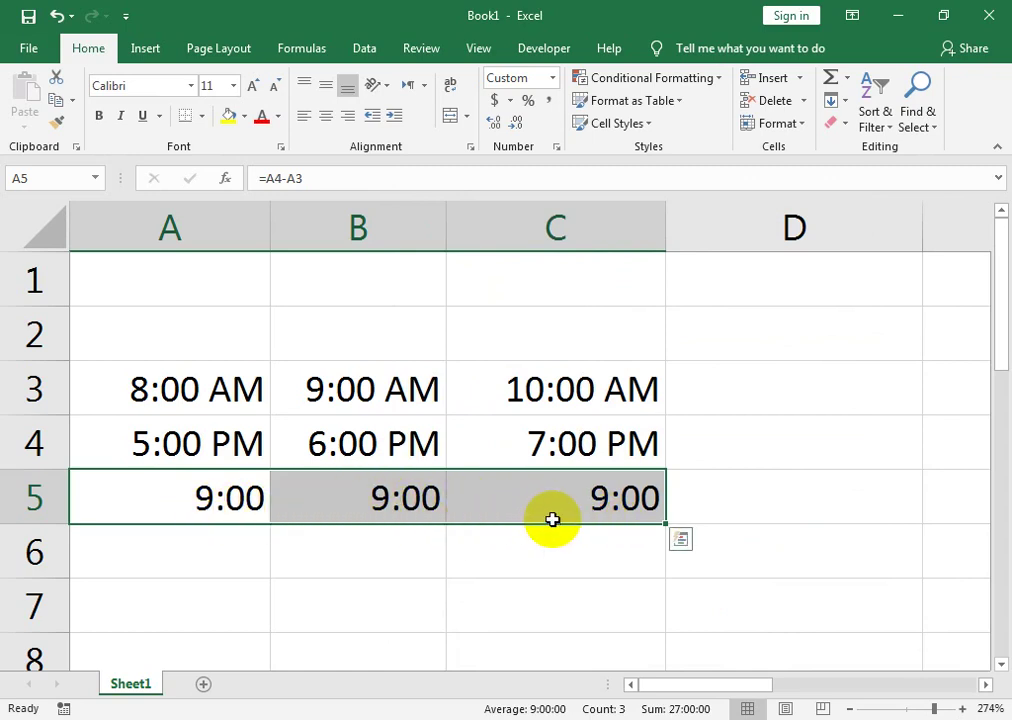
# - Change the start time in cell B3 to 9:30 AM
pyautogui.doubleClick(376, 384)
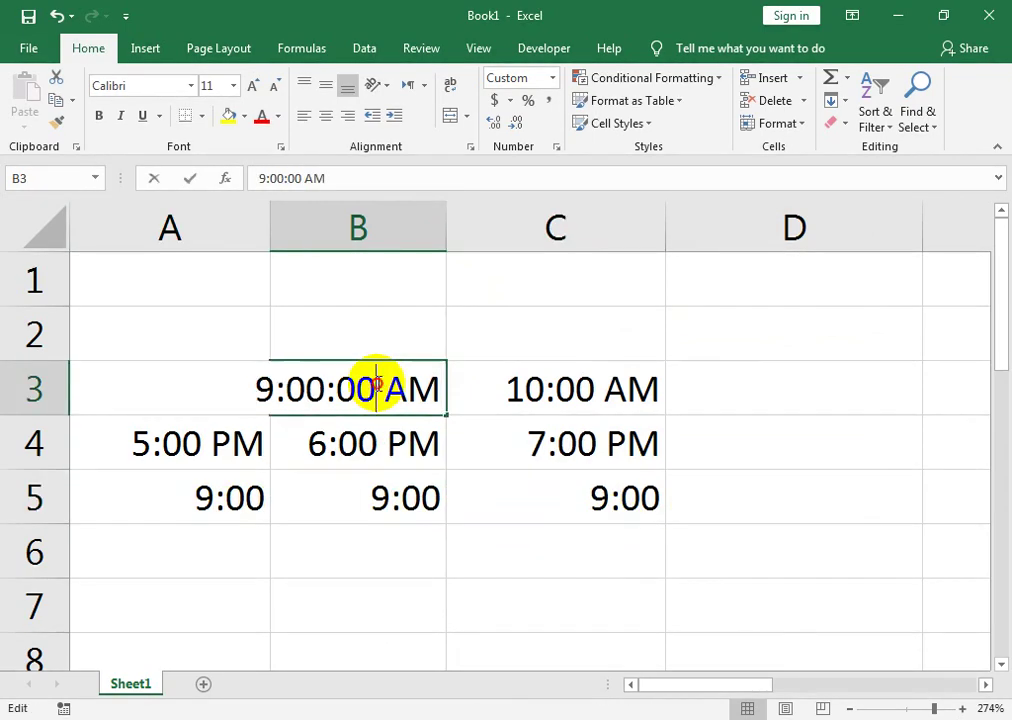
pyautogui.click(305, 389)
pyautogui.press('BackSpace')
pyautogui.write('3')
pyautogui.press('Return')
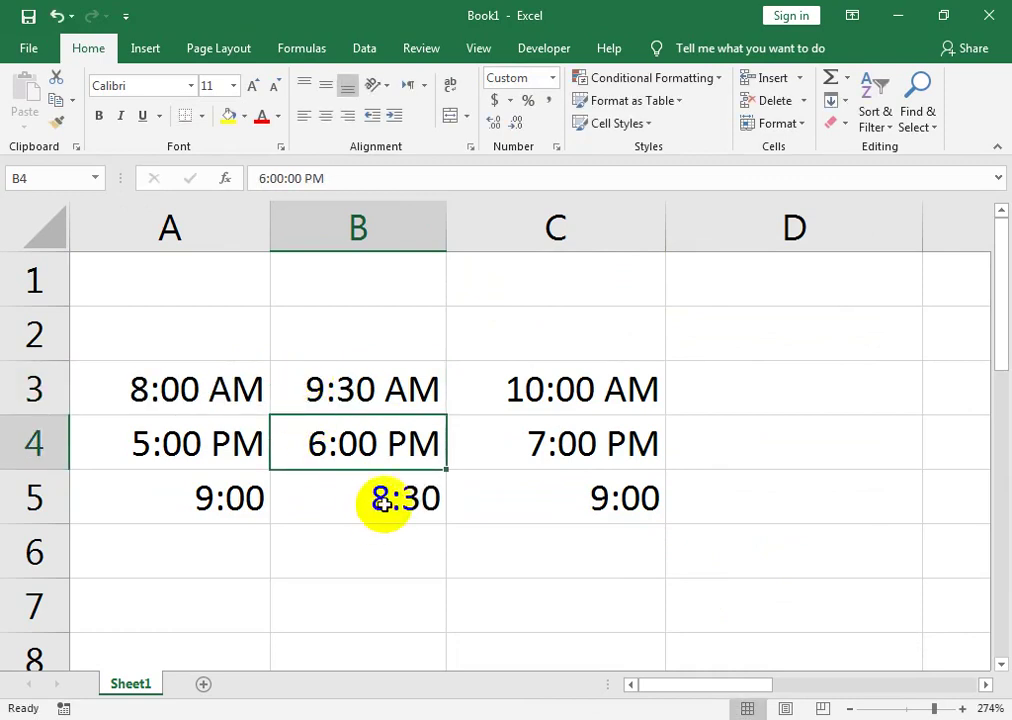
# - Change the start time in cell C3 to 10:40 AM and check the difference formulas in C5, B5 and A5
pyautogui.doubleClick(515, 389)
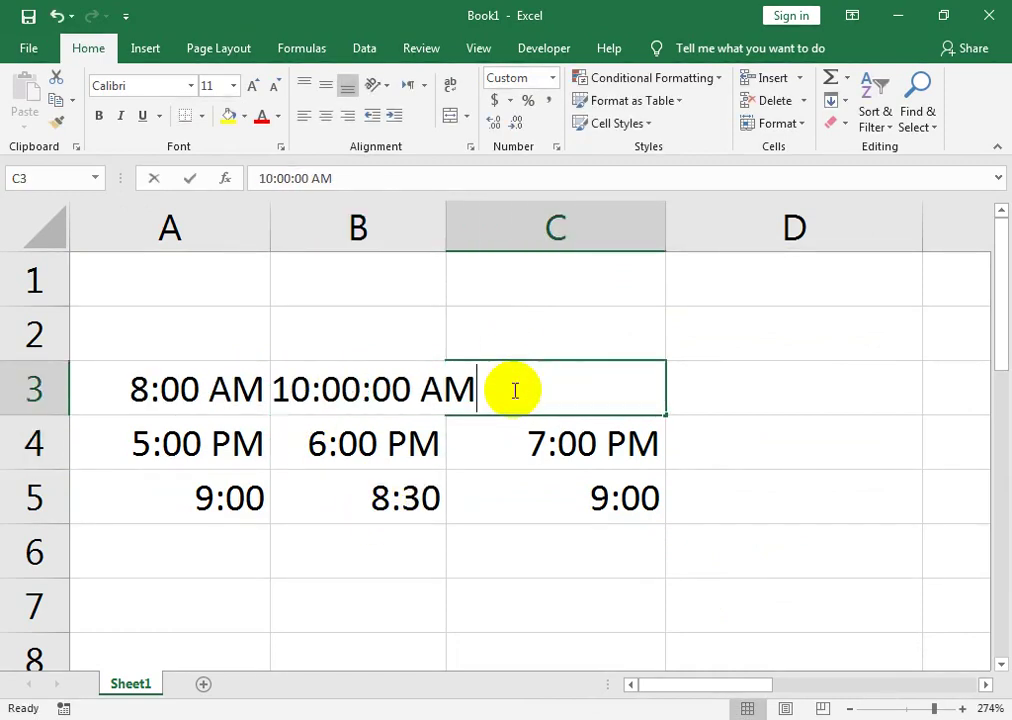
pyautogui.click(339, 389)
pyautogui.press('Delete')
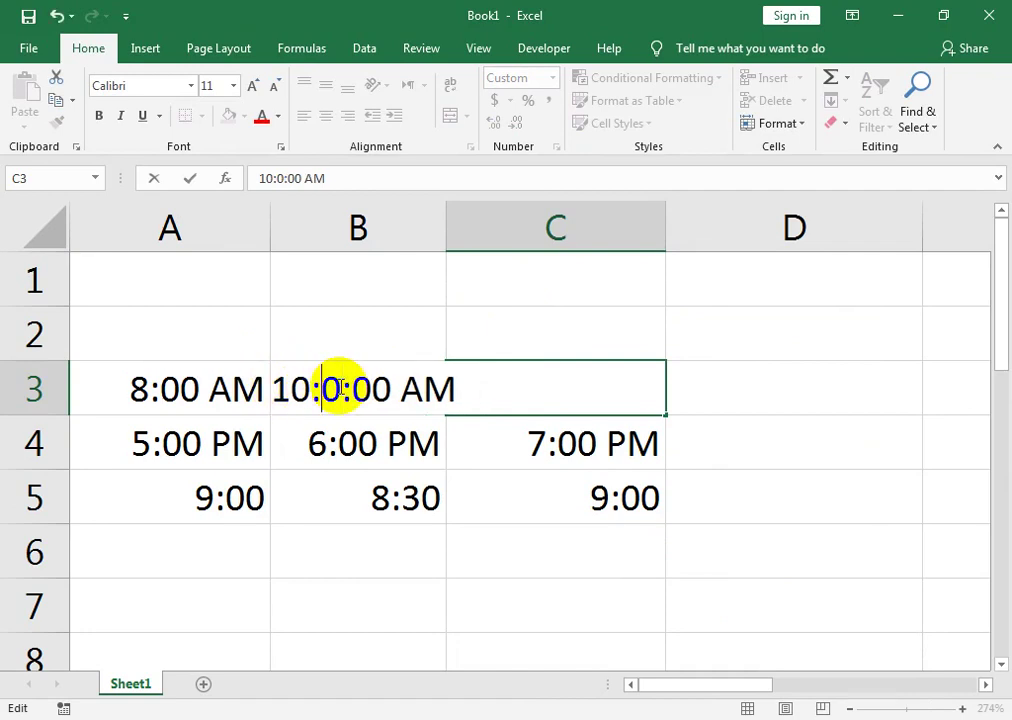
pyautogui.write('40')
pyautogui.press('Return')
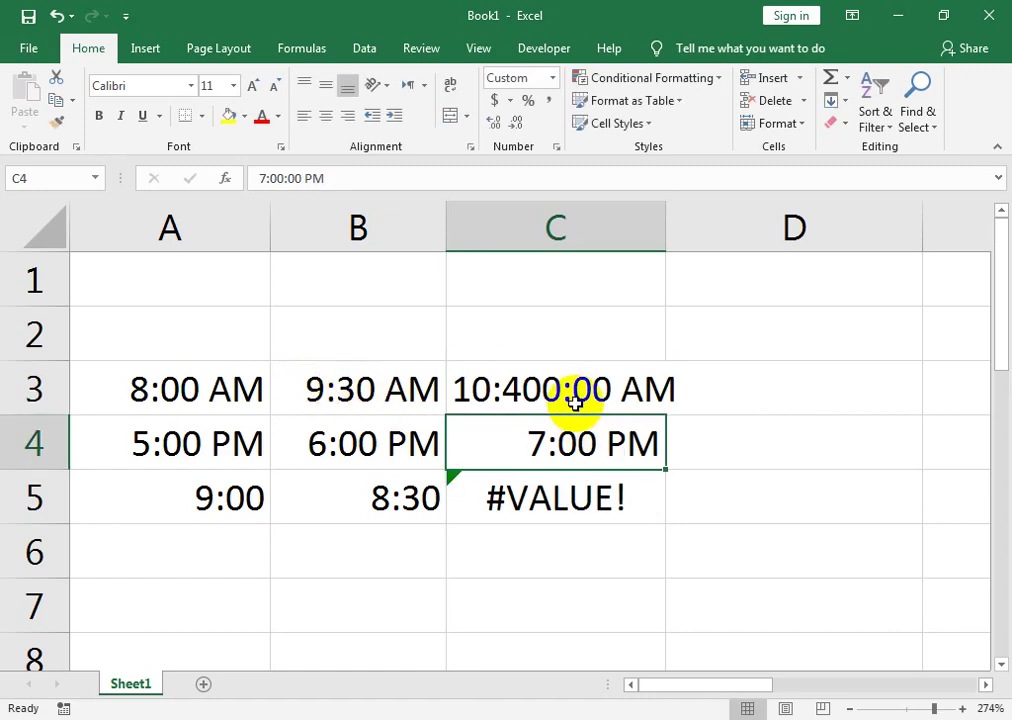
pyautogui.doubleClick(515, 386)
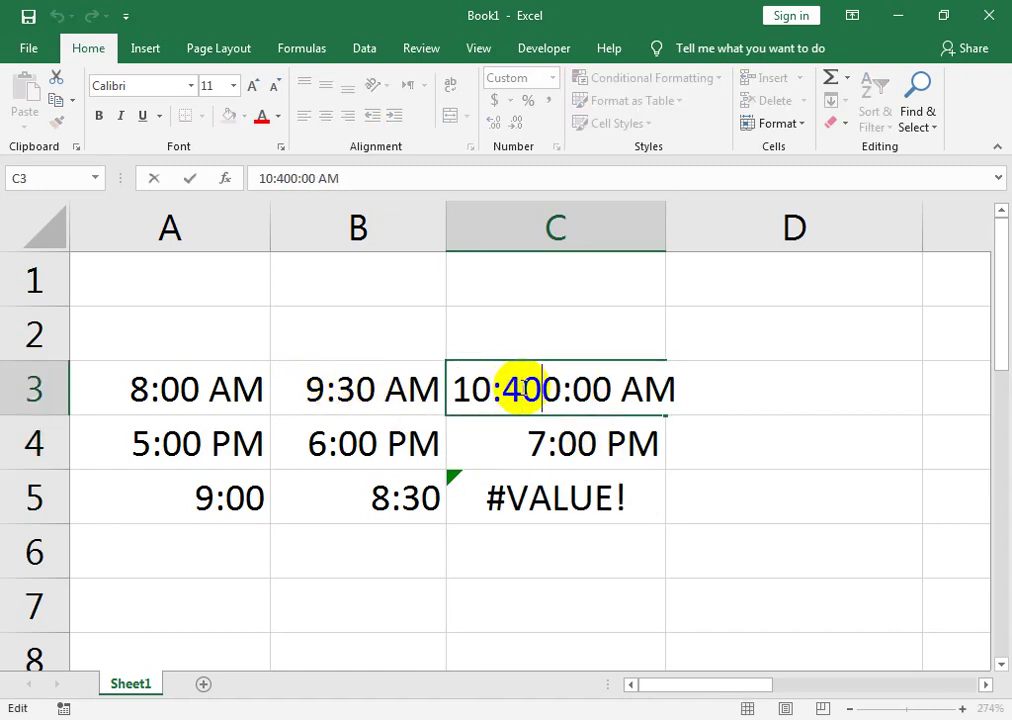
pyautogui.press('BackSpace')
pyautogui.press('Return')
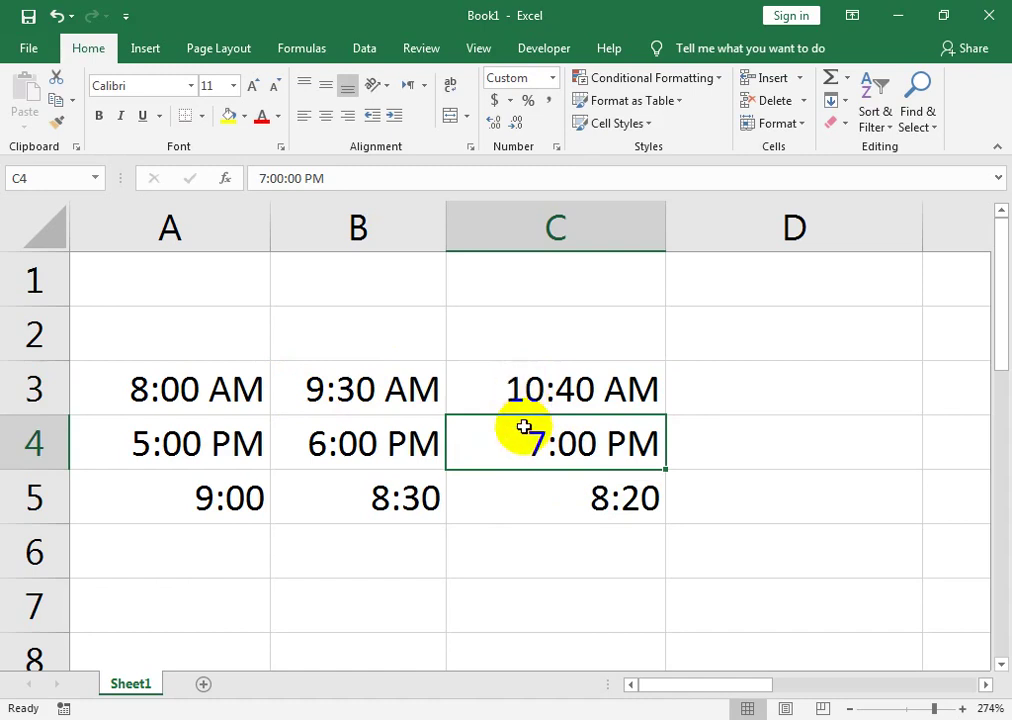
pyautogui.click(492, 499)
pyautogui.click(373, 497)
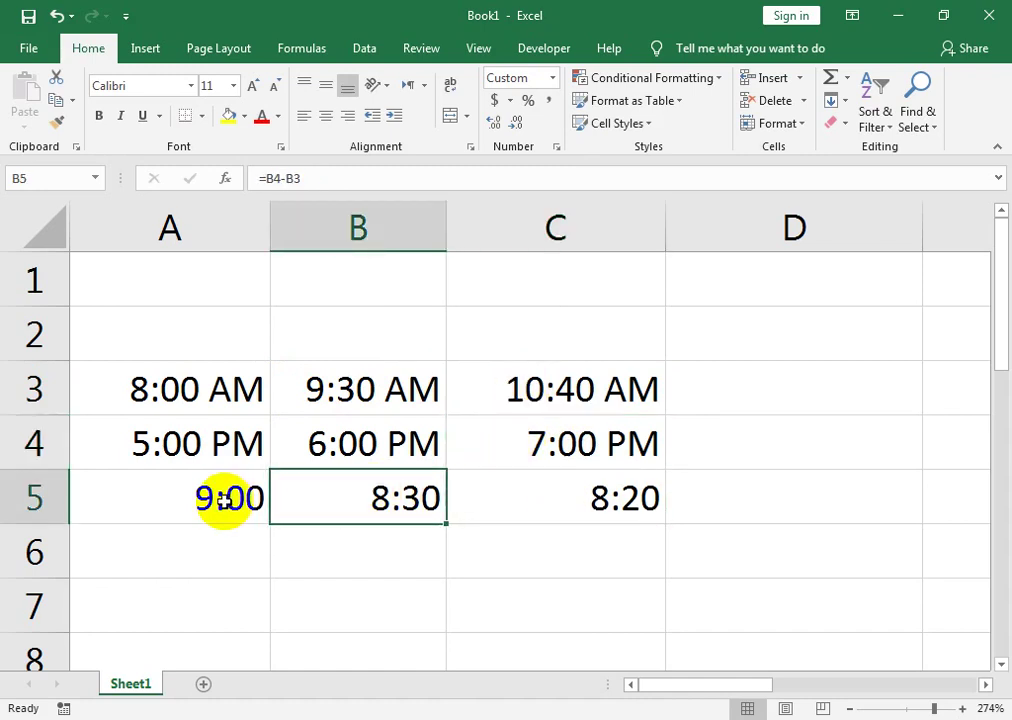
pyautogui.click(222, 499)
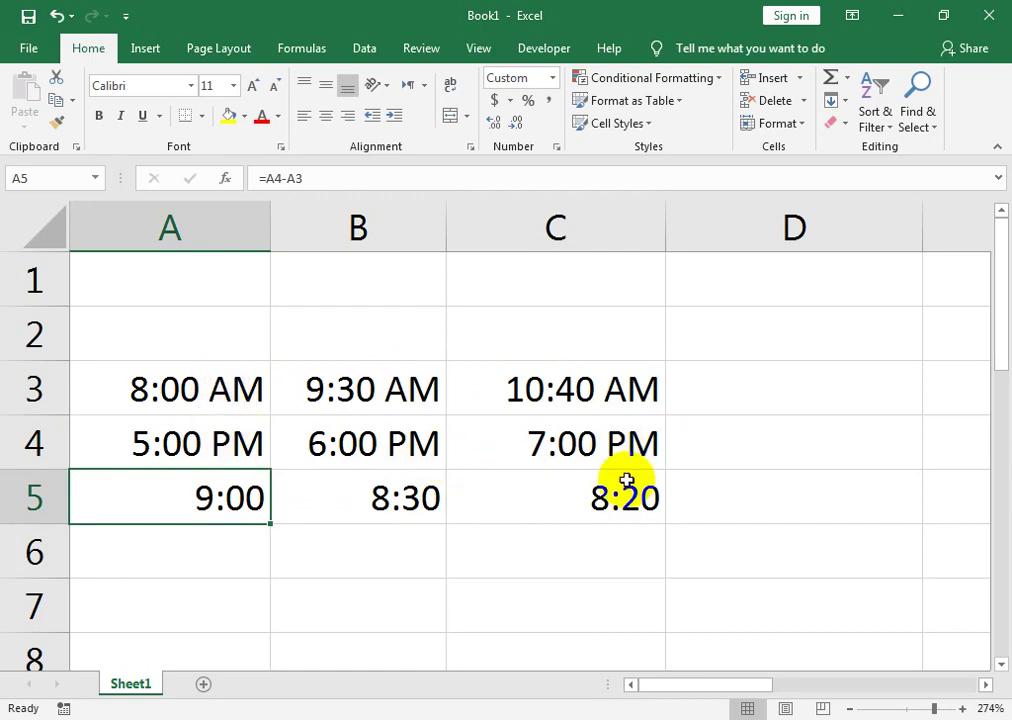
# - Enter the formula =NOW() in cell D3 to insert the current date and time
pyautogui.click(669, 396)
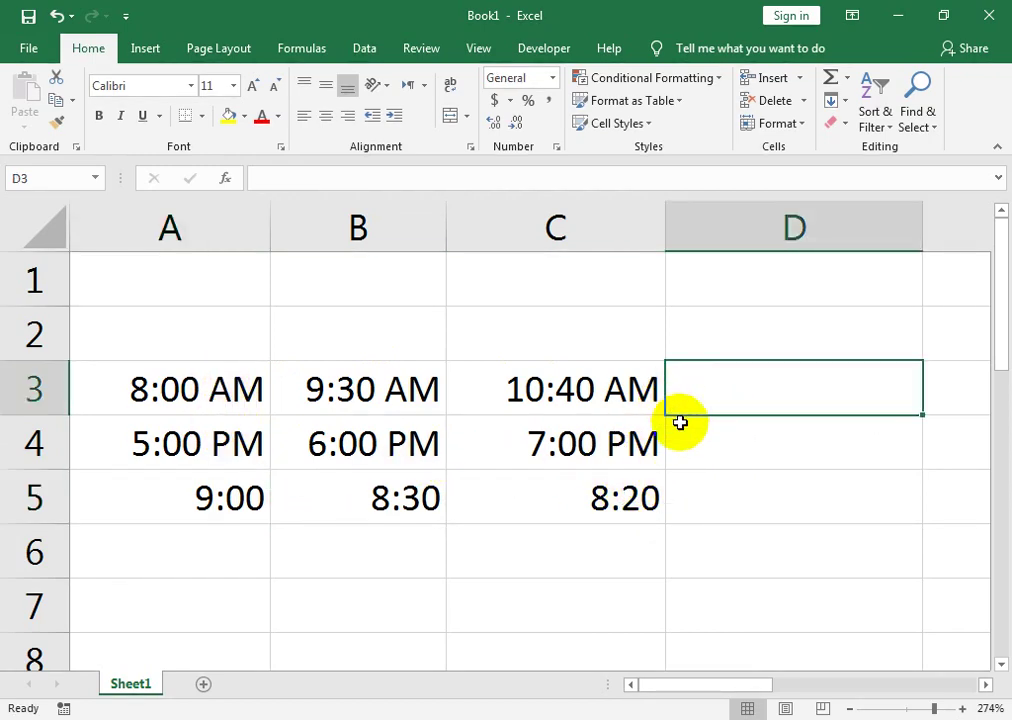
pyautogui.write('=')
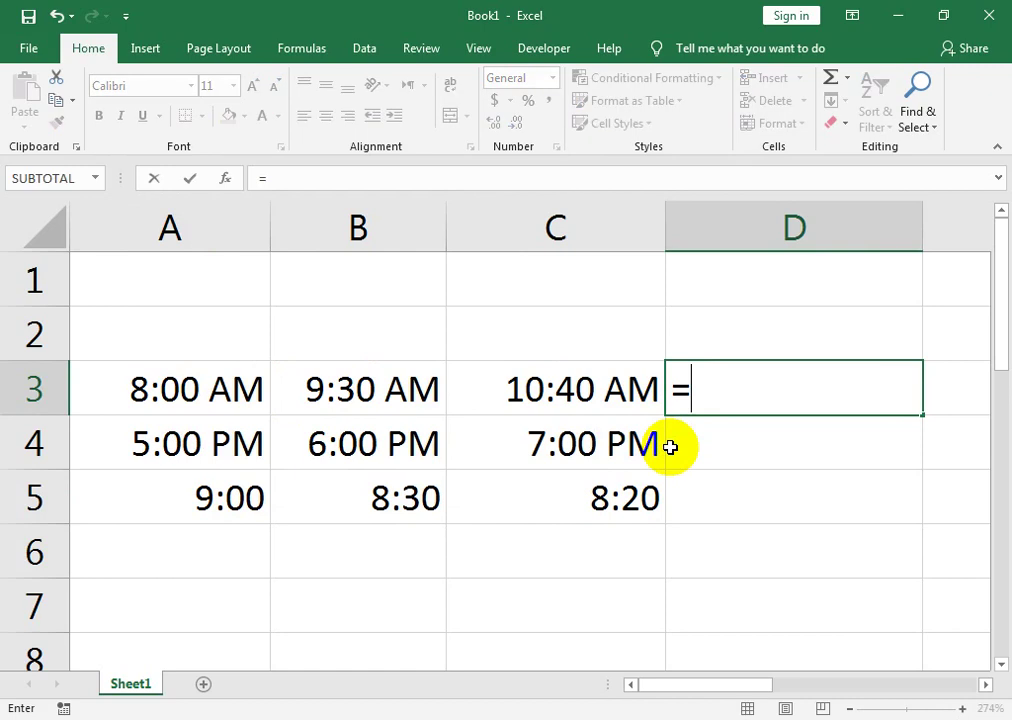
pyautogui.write('NOW()')
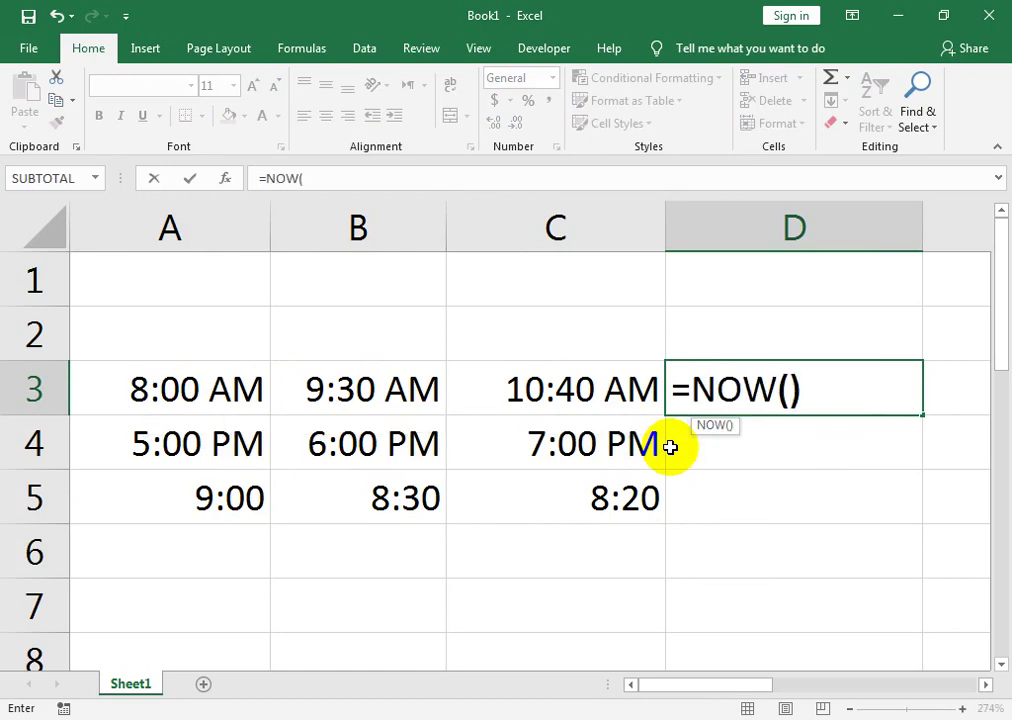
pyautogui.press('Return')
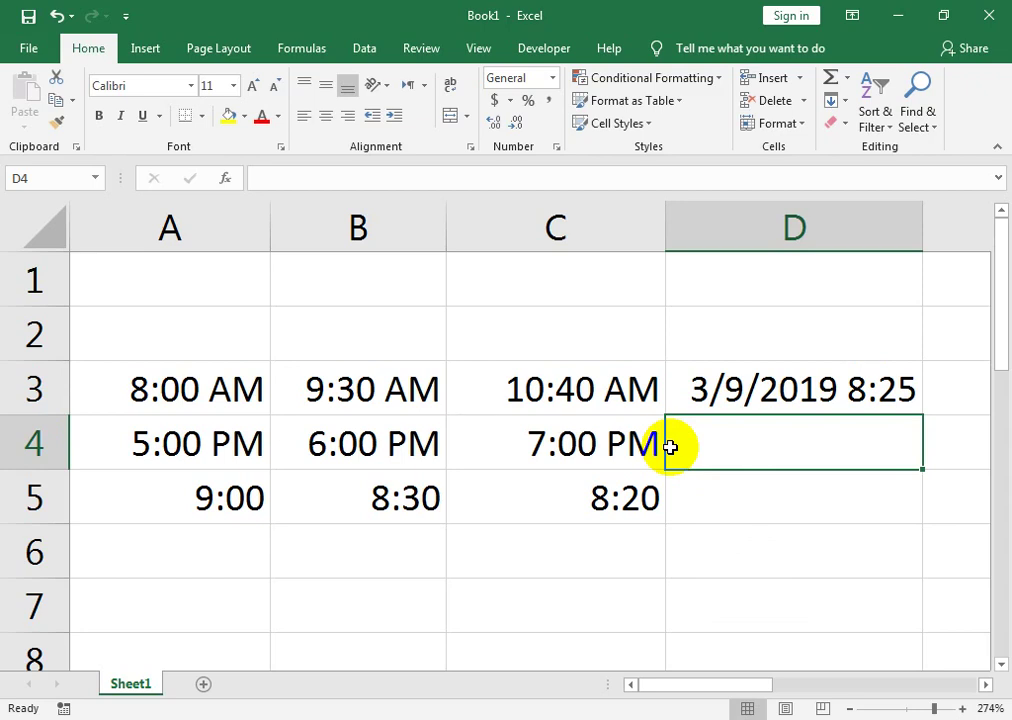
# - Enter the end date and time 3/10/2019 5:00 in cell D4 and autofit the width of column D
pyautogui.write('3')
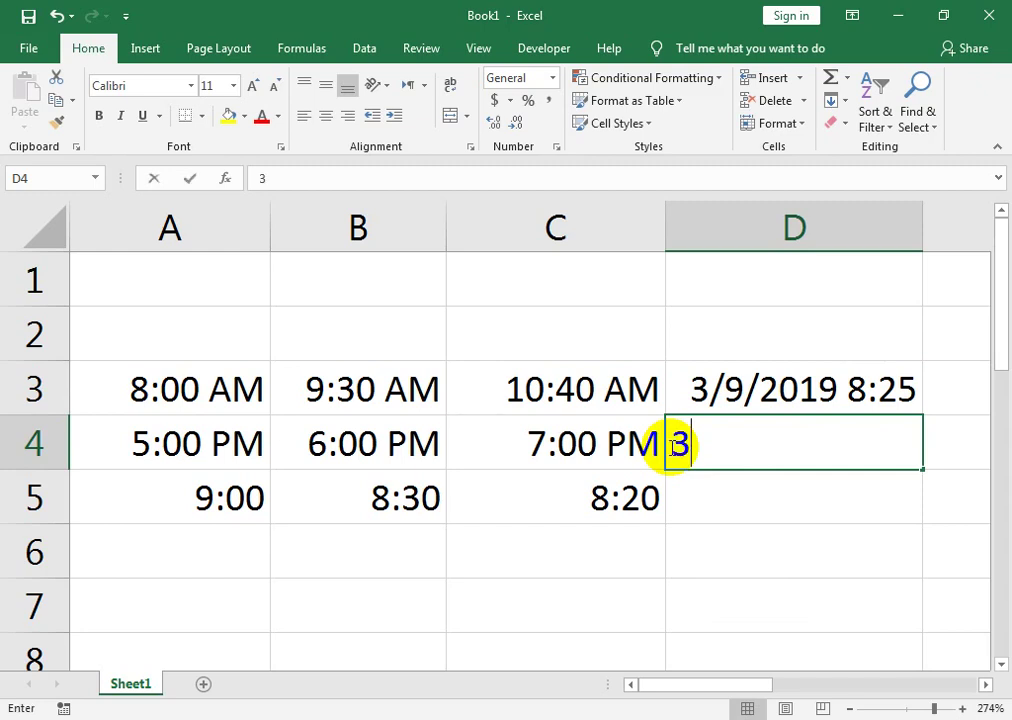
pyautogui.write('/ 10')
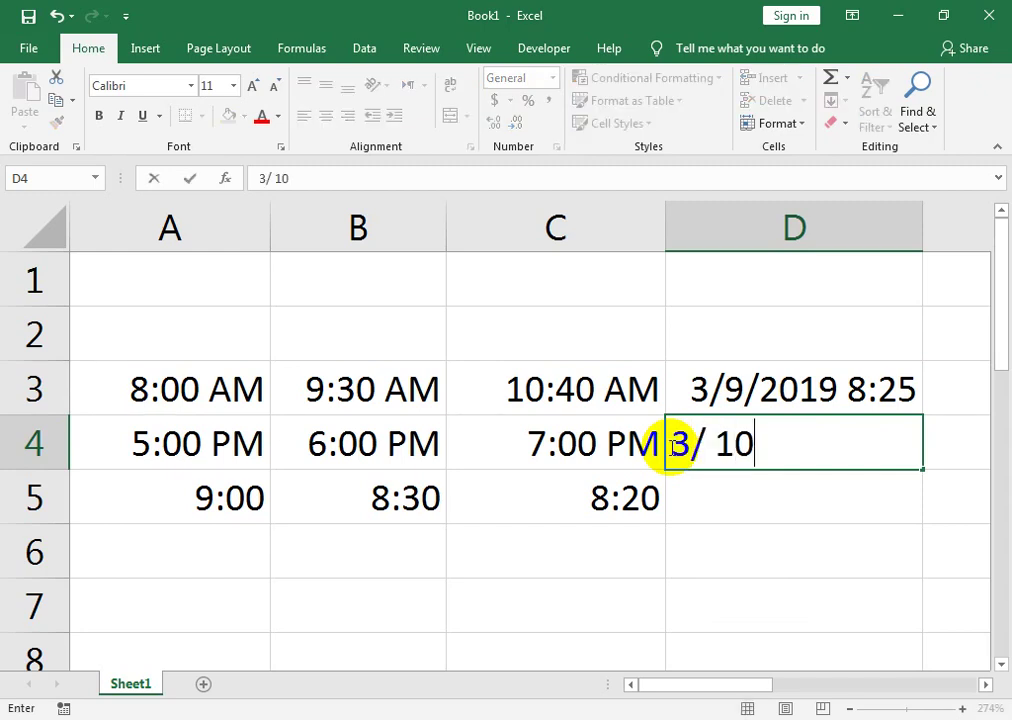
pyautogui.write('/2019')
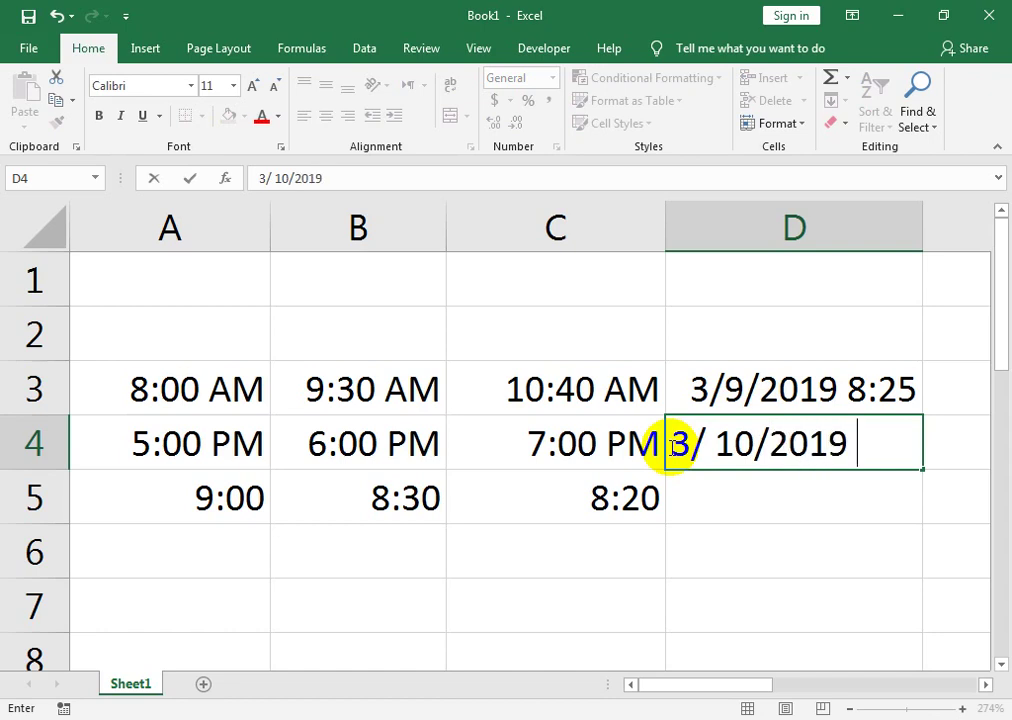
pyautogui.write(' 5:00')
pyautogui.press('Return')
pyautogui.click(673, 438)
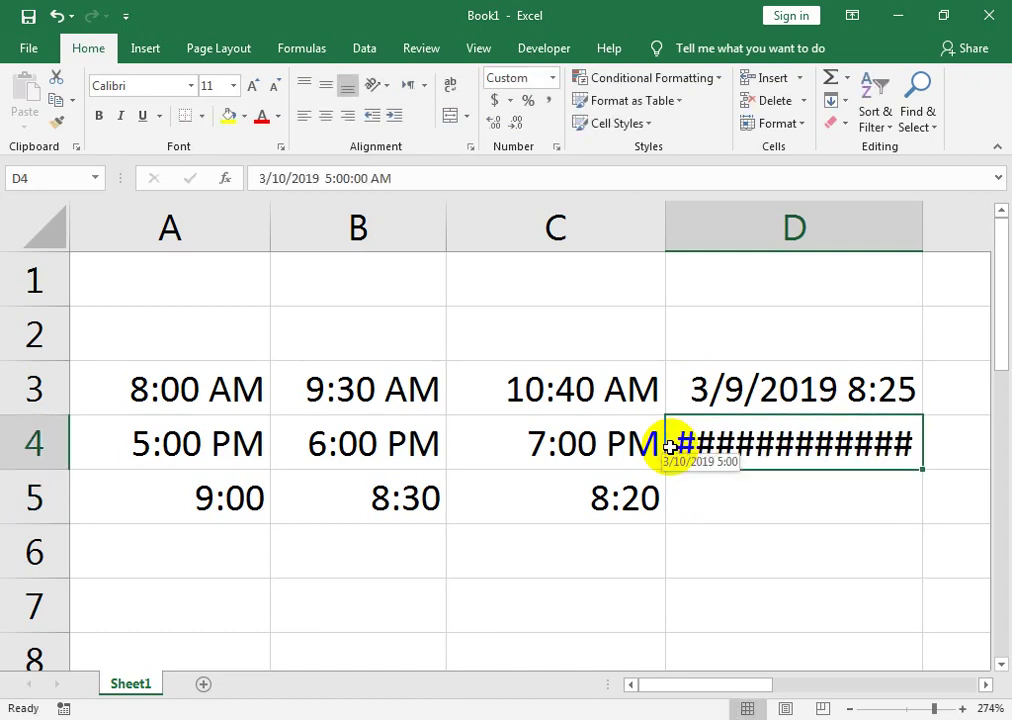
pyautogui.doubleClick(922, 232)
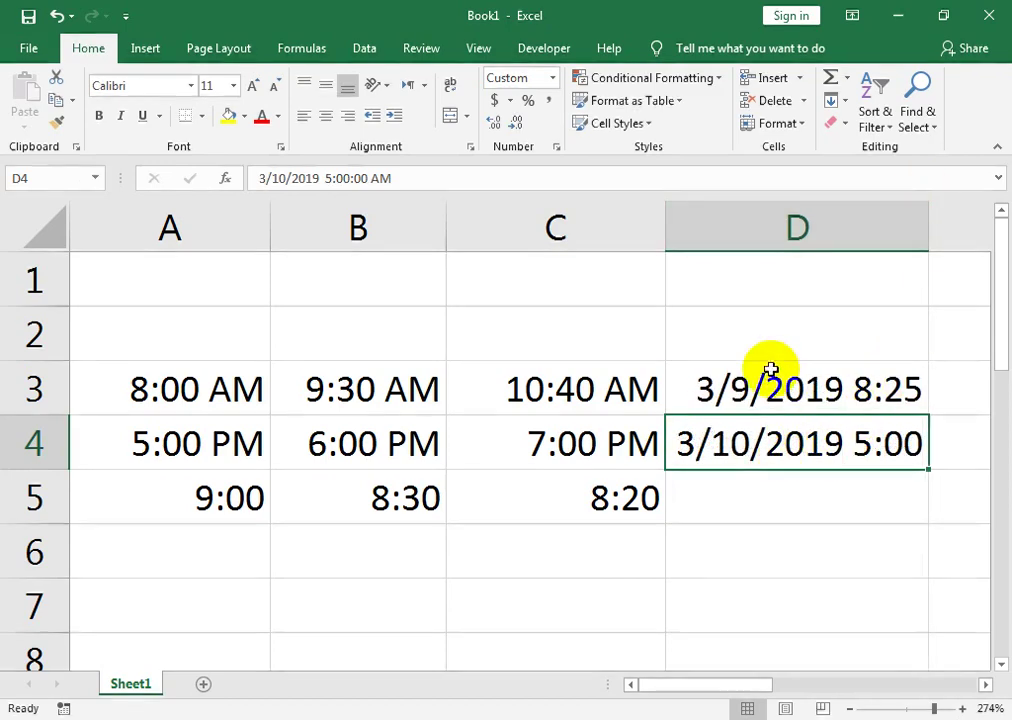
# - Change the time in cell D4 from AM to PM so it reads 3/10/2019 5:00:00 PM
pyautogui.click(380, 179)
pyautogui.click(380, 179)
pyautogui.press('BackSpace')
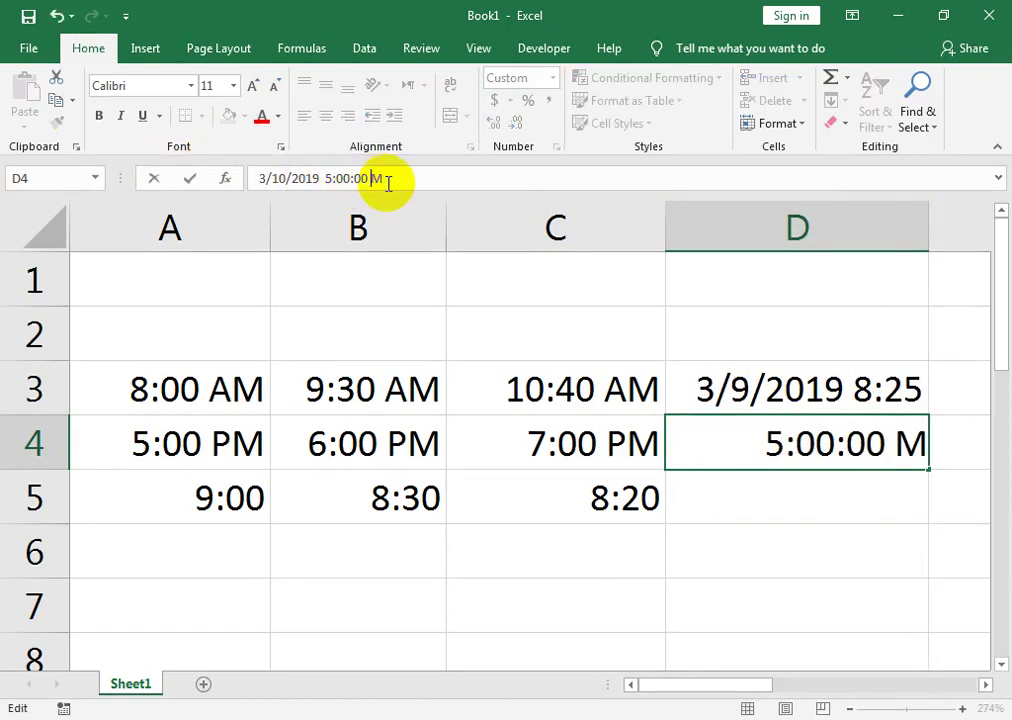
pyautogui.write('P')
pyautogui.press('Return')
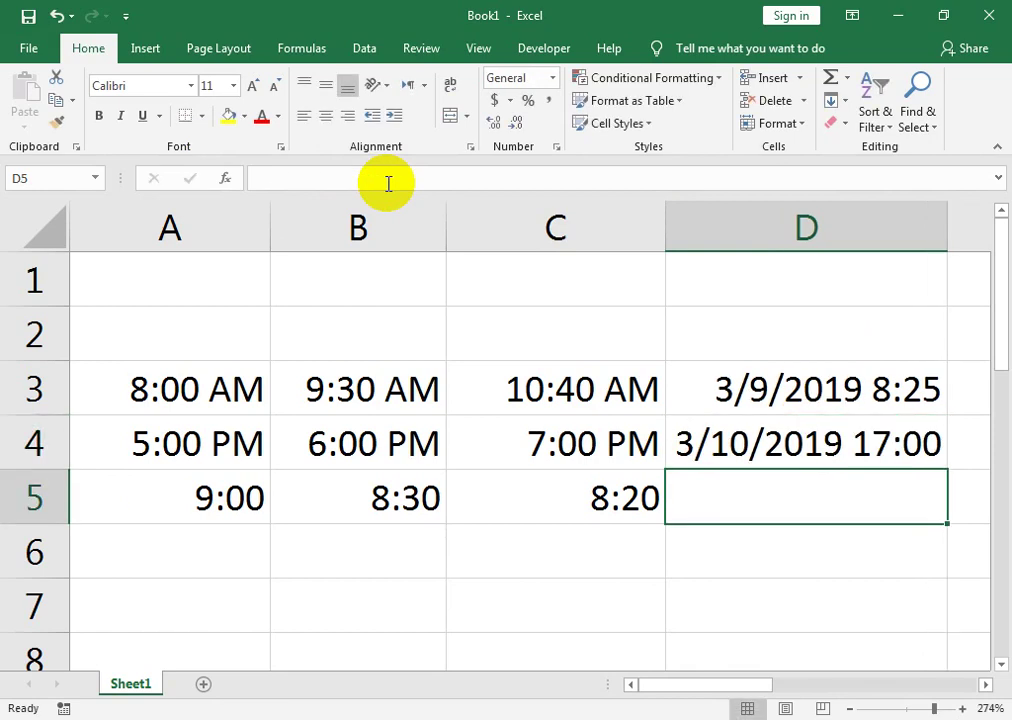
pyautogui.press('Up')
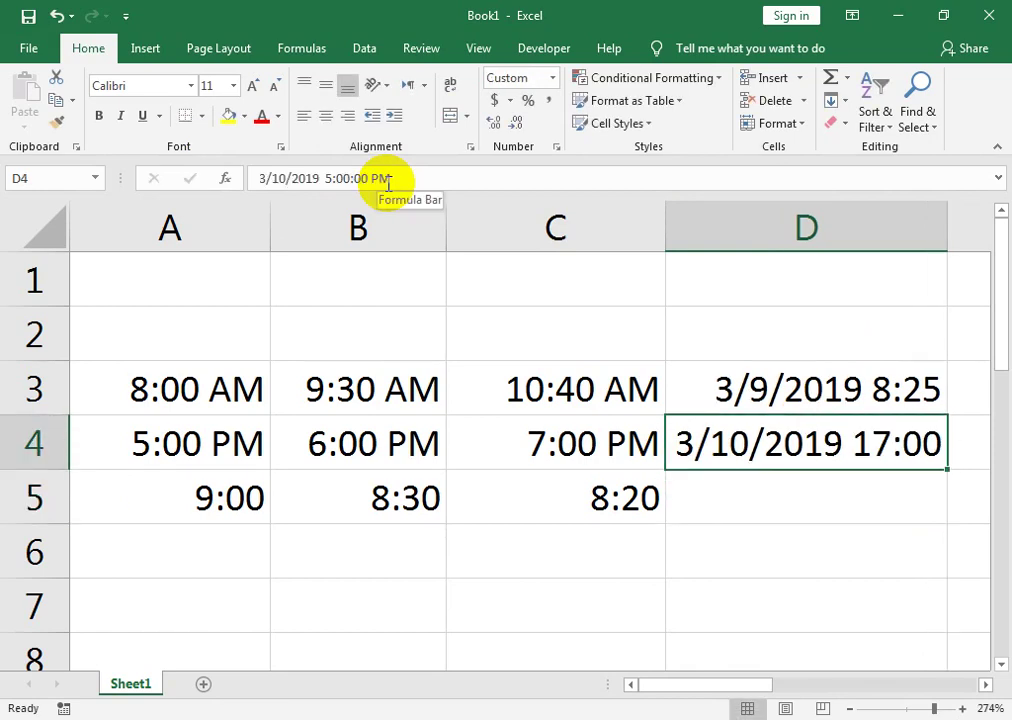
# - Enter the formula =D4-D3 in cell D5 to calculate the difference between the two date-times in days
pyautogui.press('Down')
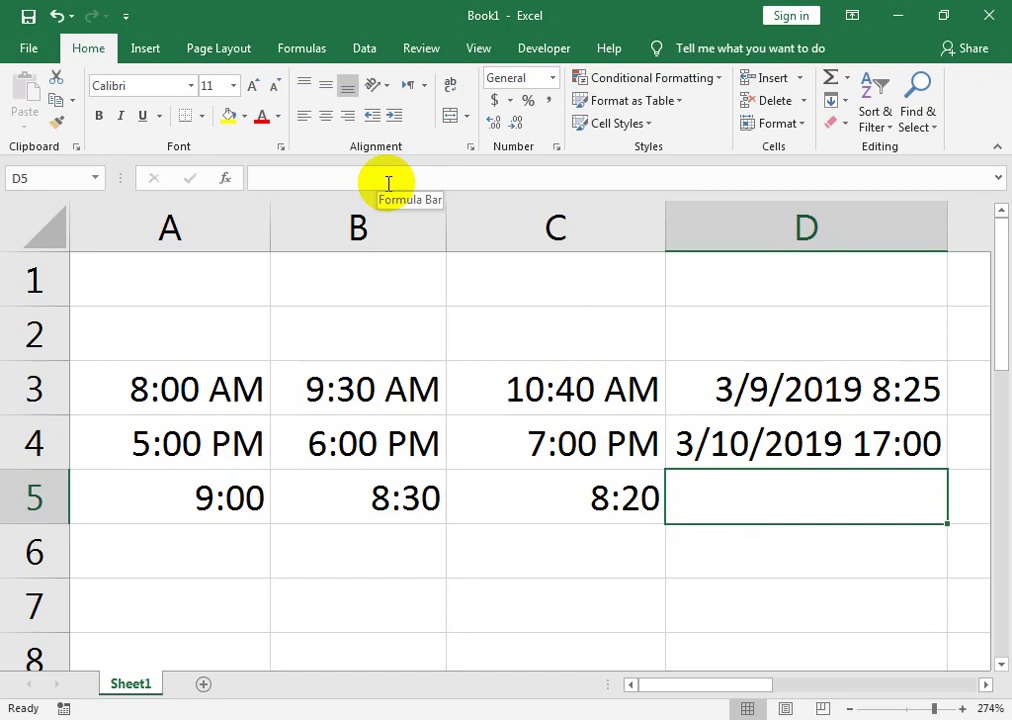
pyautogui.write('=')
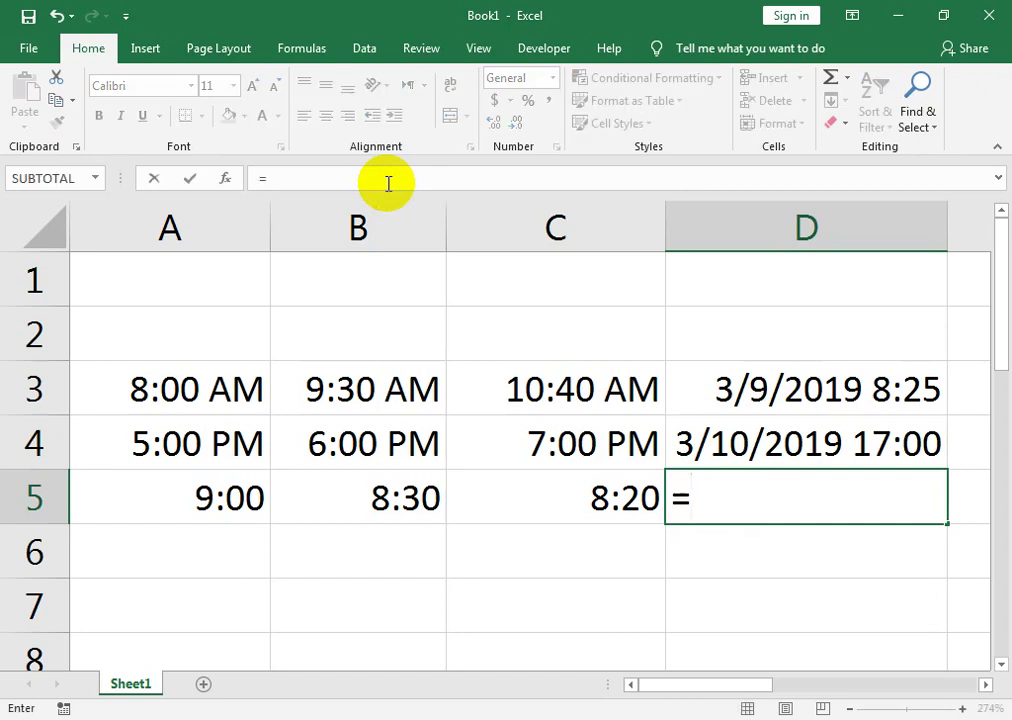
pyautogui.press('Up')
pyautogui.write('-')
pyautogui.press('Up')
pyautogui.press('Up')
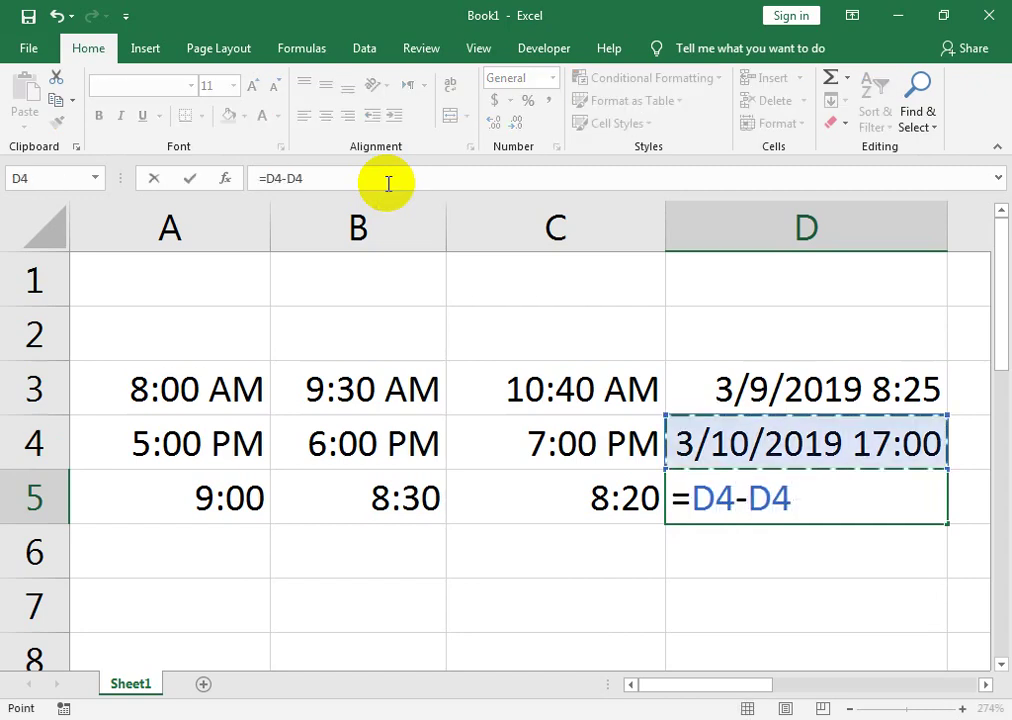
pyautogui.press('Return')
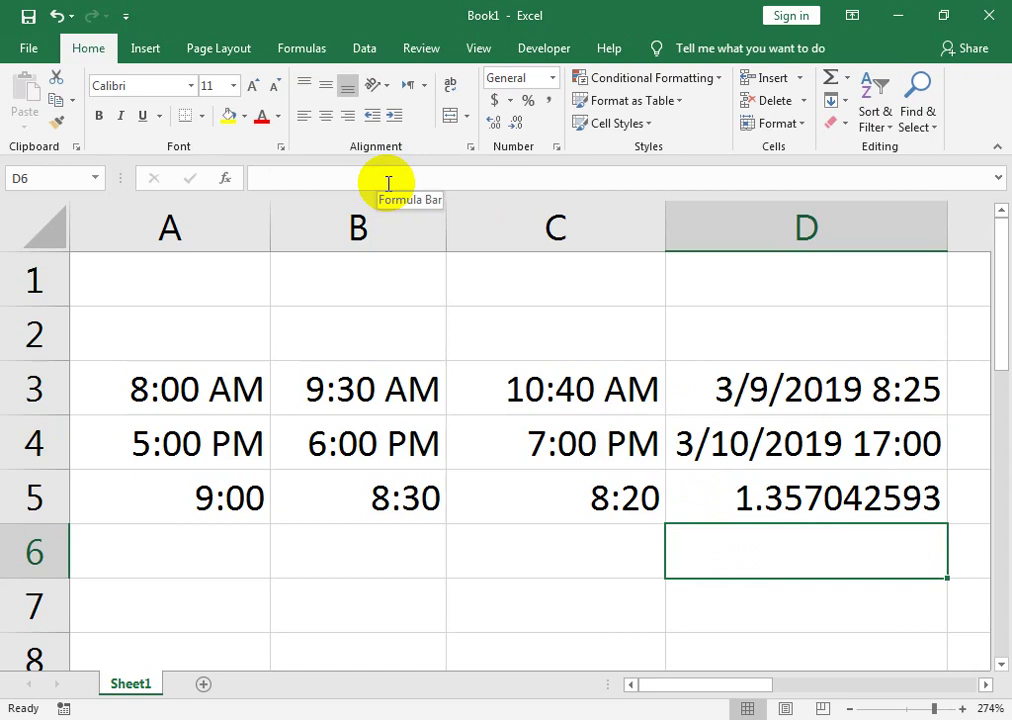
# - Enter the formula =(D4-D3)*24 in cell D6 to convert the date-time difference into hours
pyautogui.write('=')
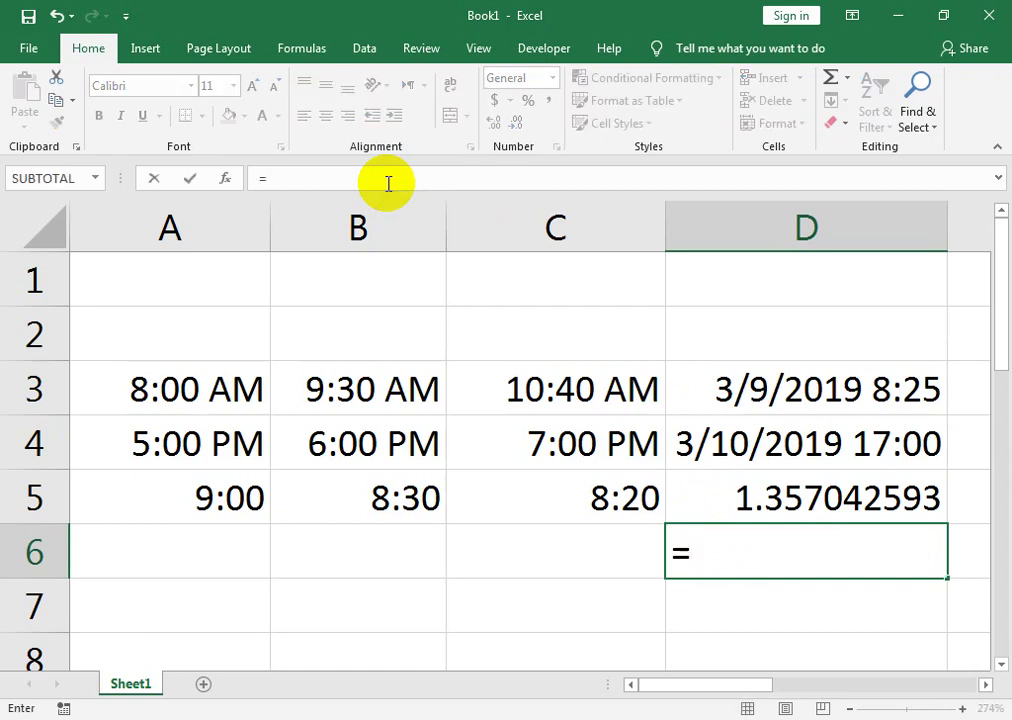
pyautogui.write('(')
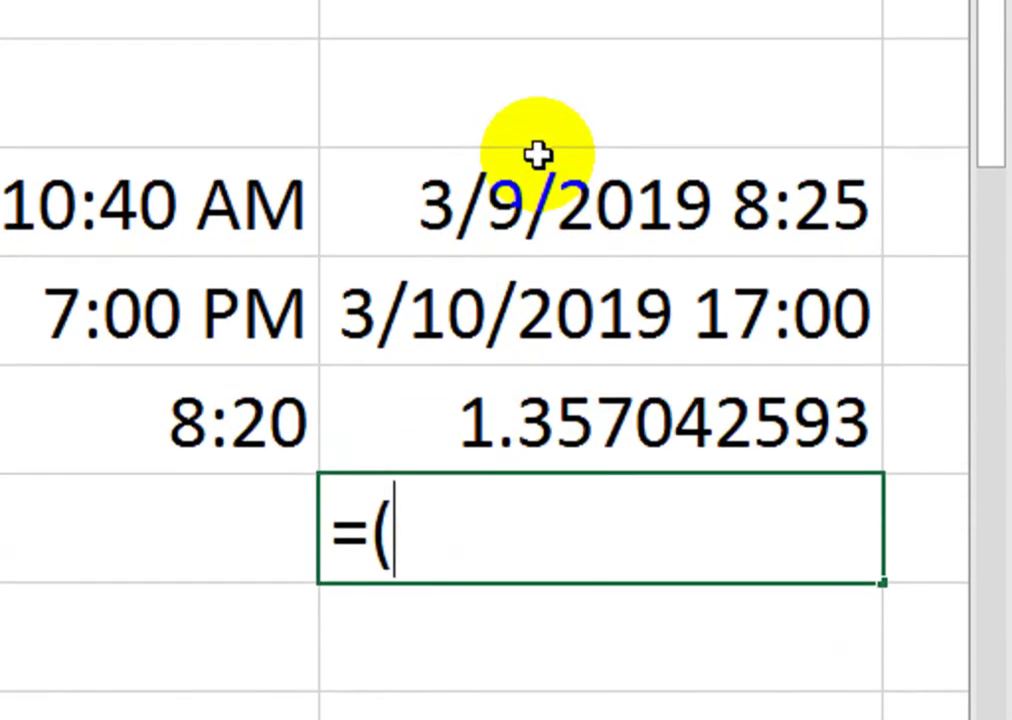
pyautogui.click(452, 323)
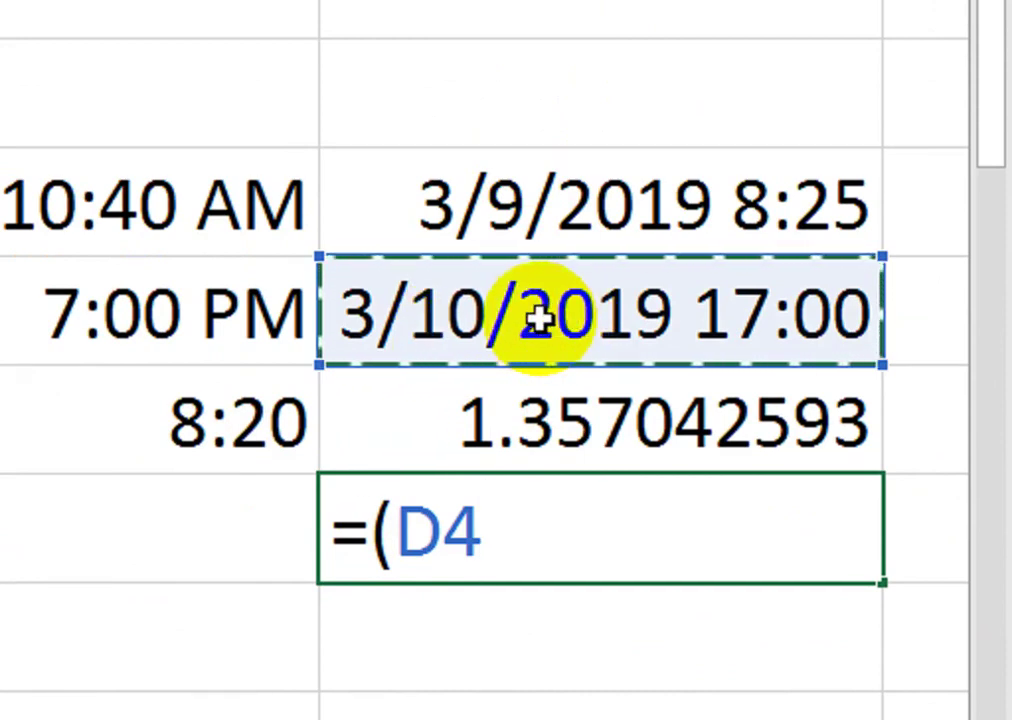
pyautogui.write('-')
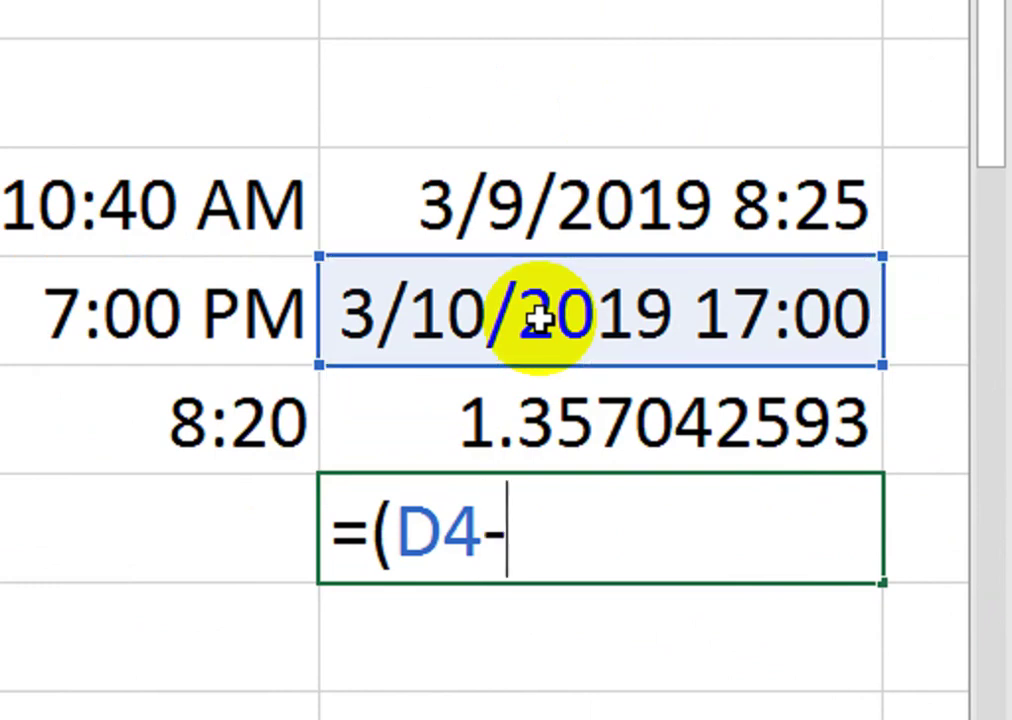
pyautogui.click(538, 318)
pyautogui.press('Up')
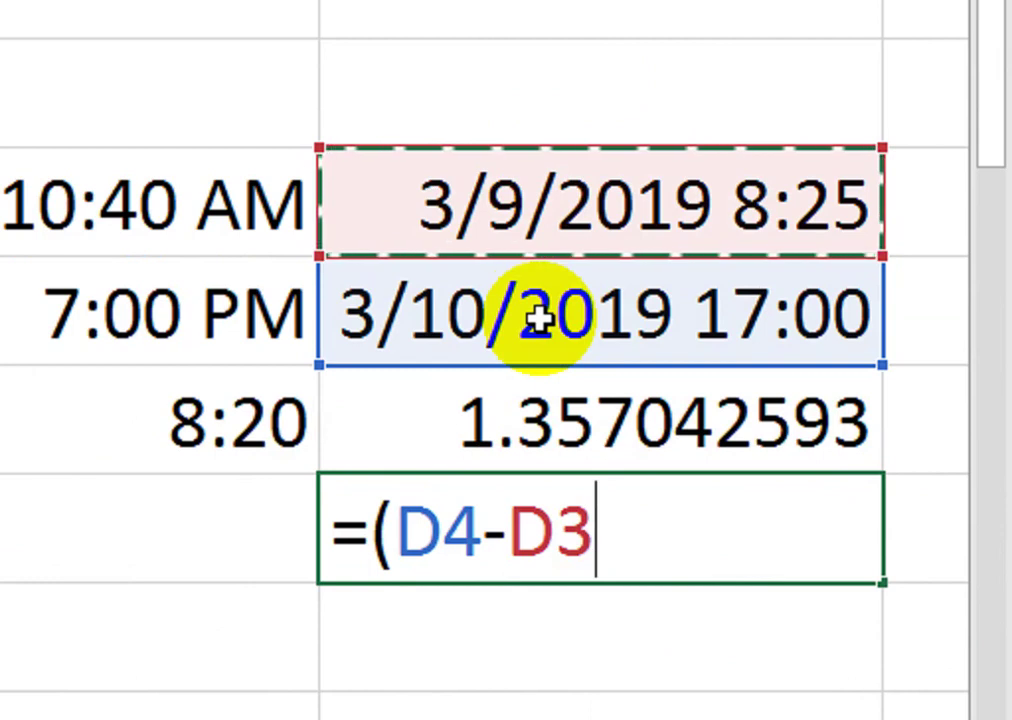
pyautogui.write(')')
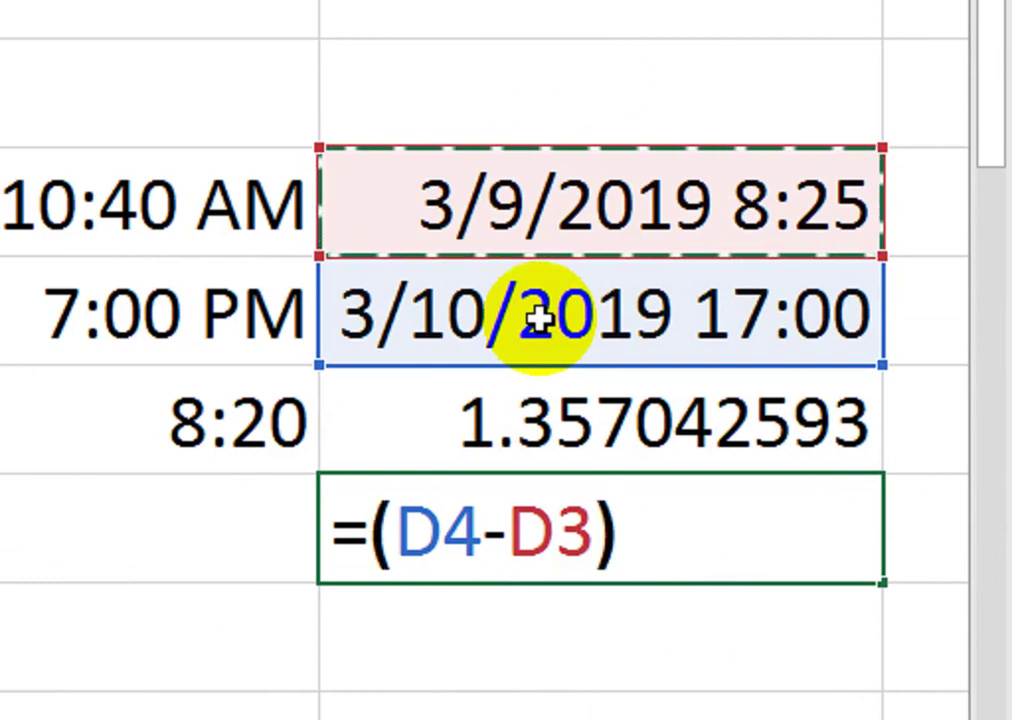
pyautogui.write('*2')
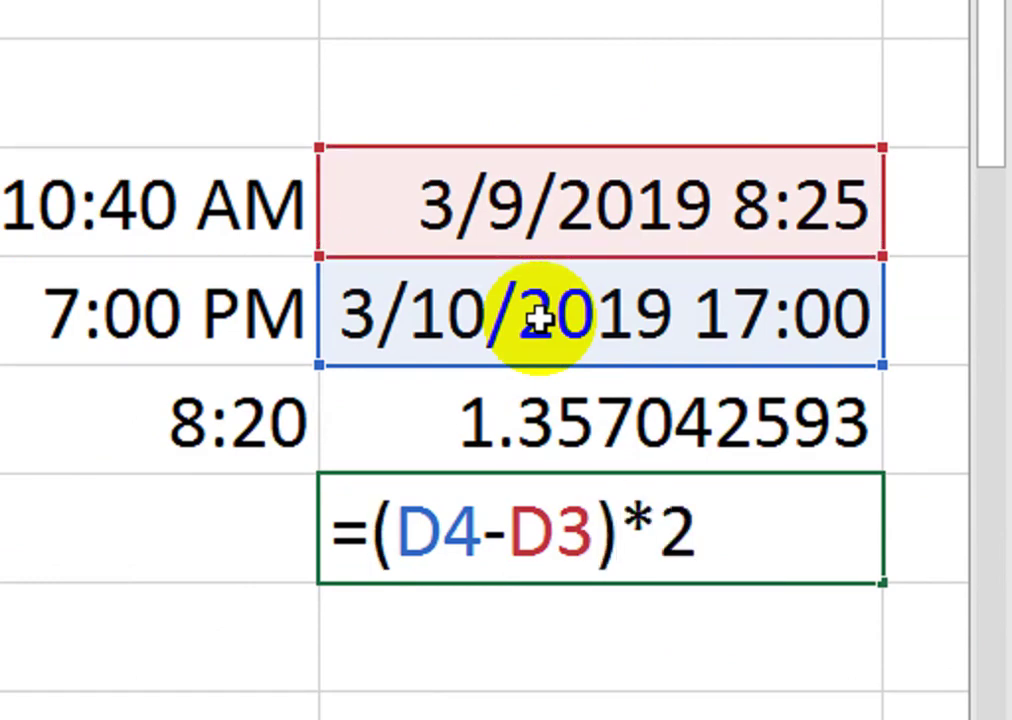
pyautogui.write('4')
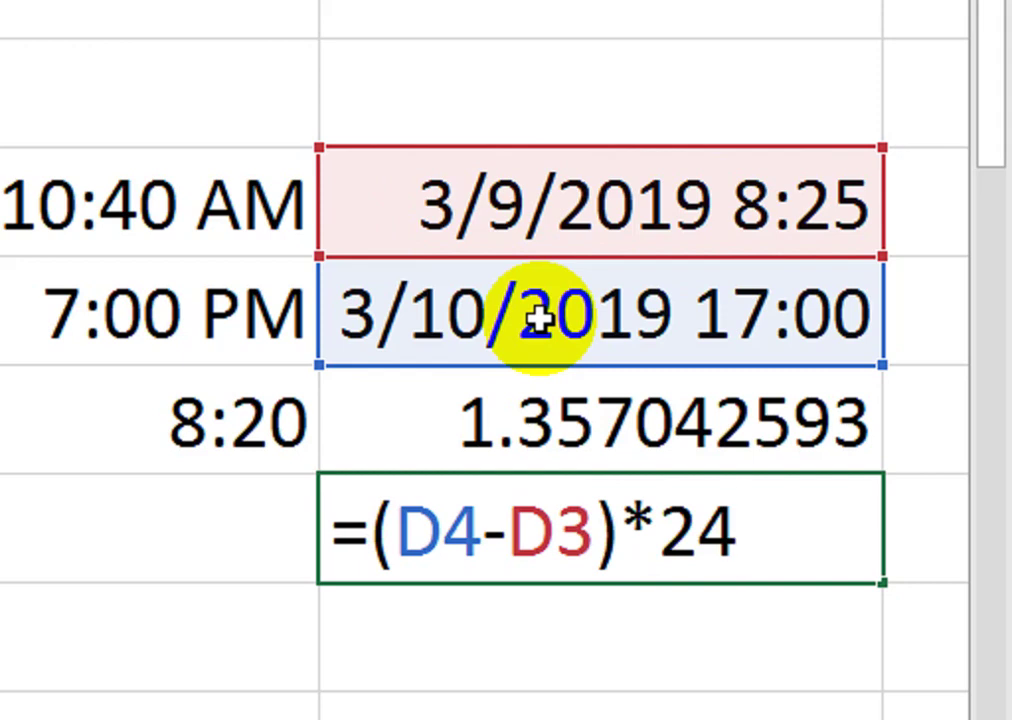
pyautogui.press('Return')
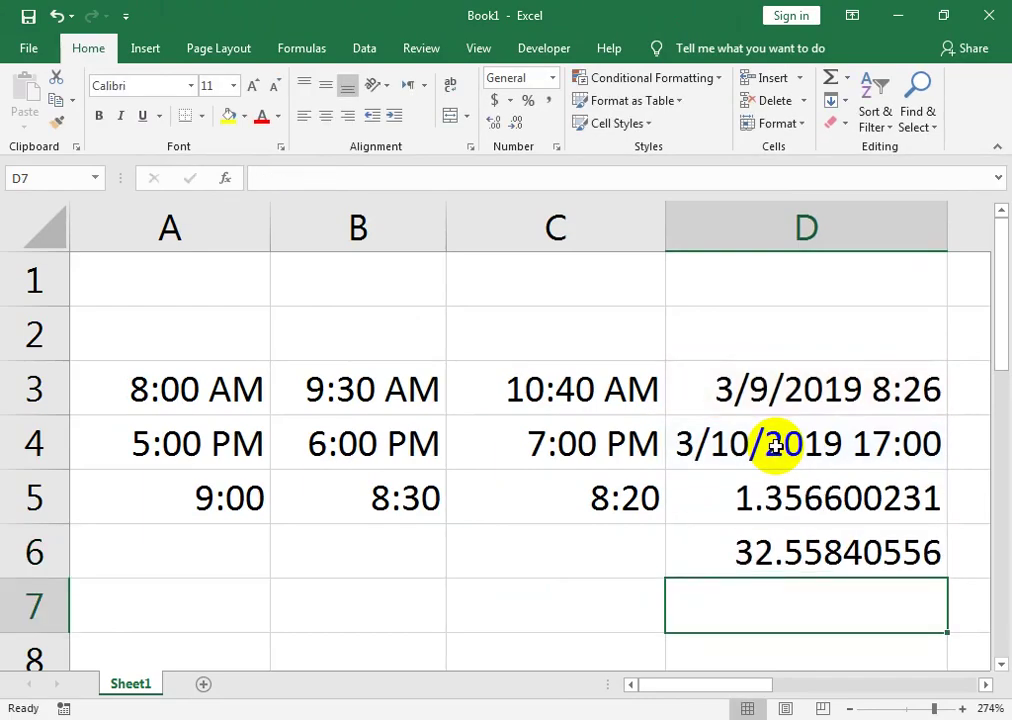
# - Recalculate the sheet with D6 selected and open the system clock and calendar to compare the current time
pyautogui.press('Up')
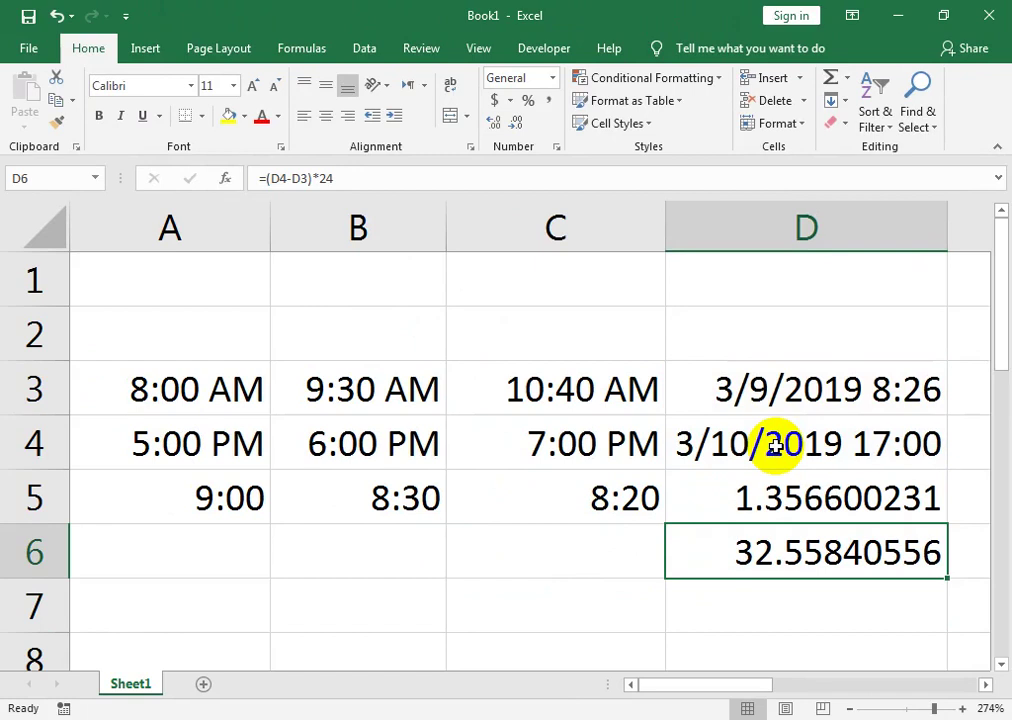
pyautogui.press('F9')
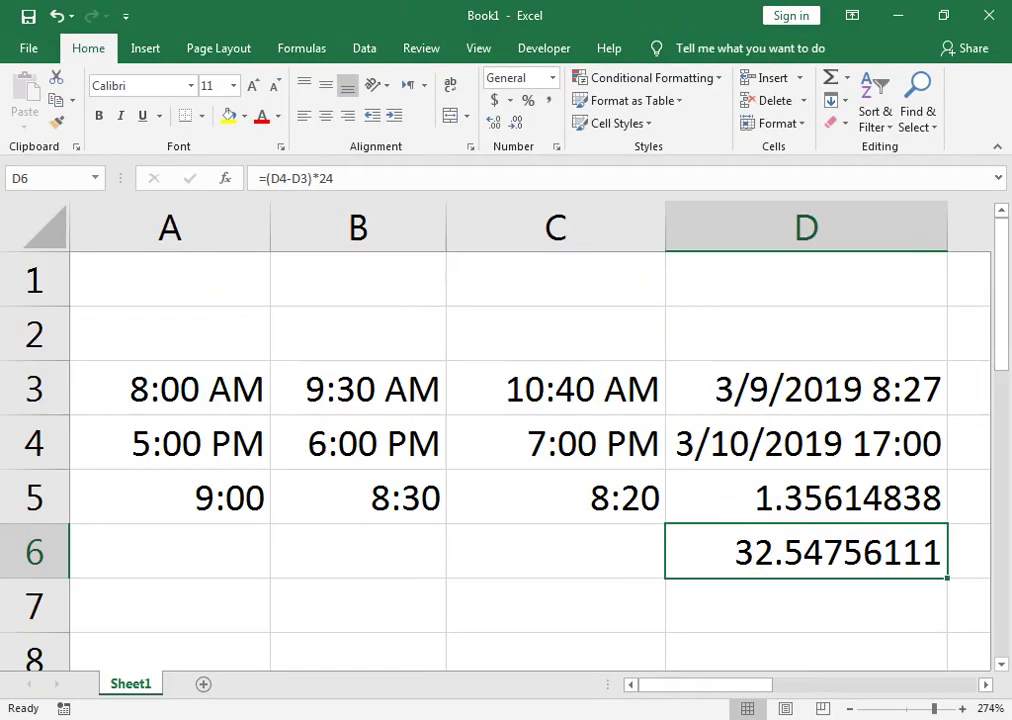
pyautogui.click(950, 719)
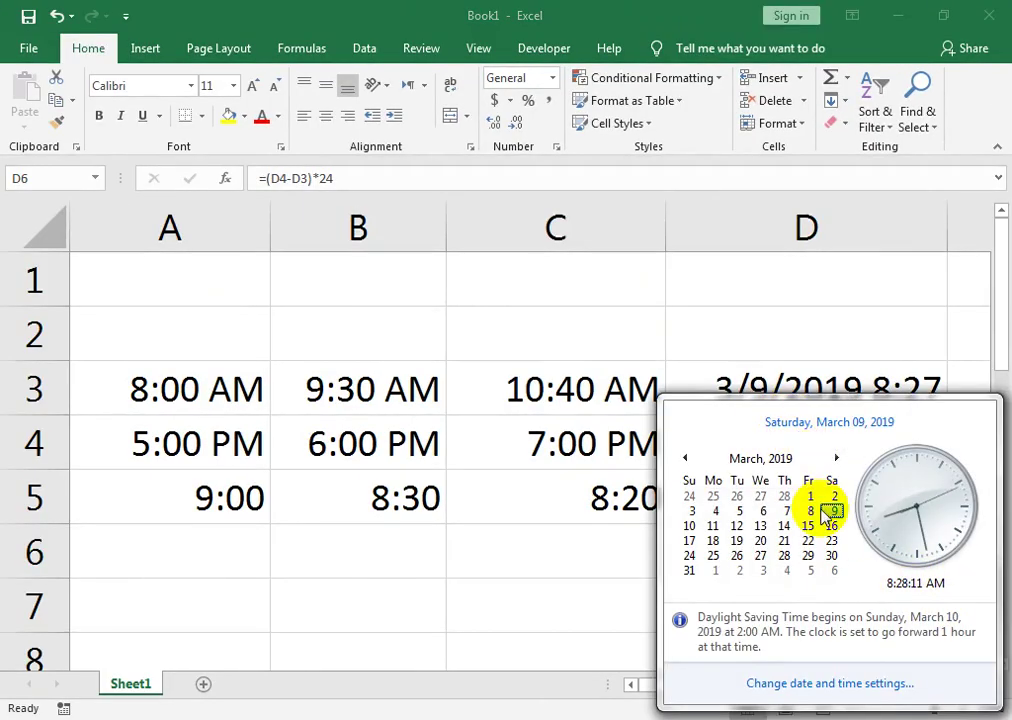
# - Change the system clock's time from AM to PM in the date and time settings and apply the change
pyautogui.click(813, 686)
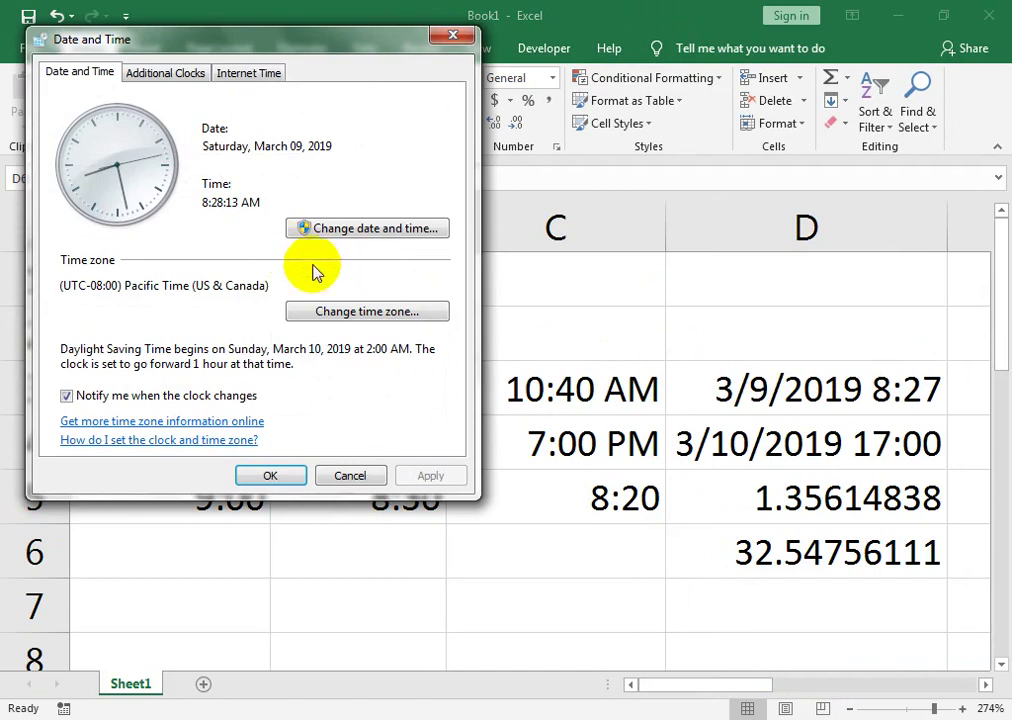
pyautogui.click(373, 230)
pyautogui.click(360, 301)
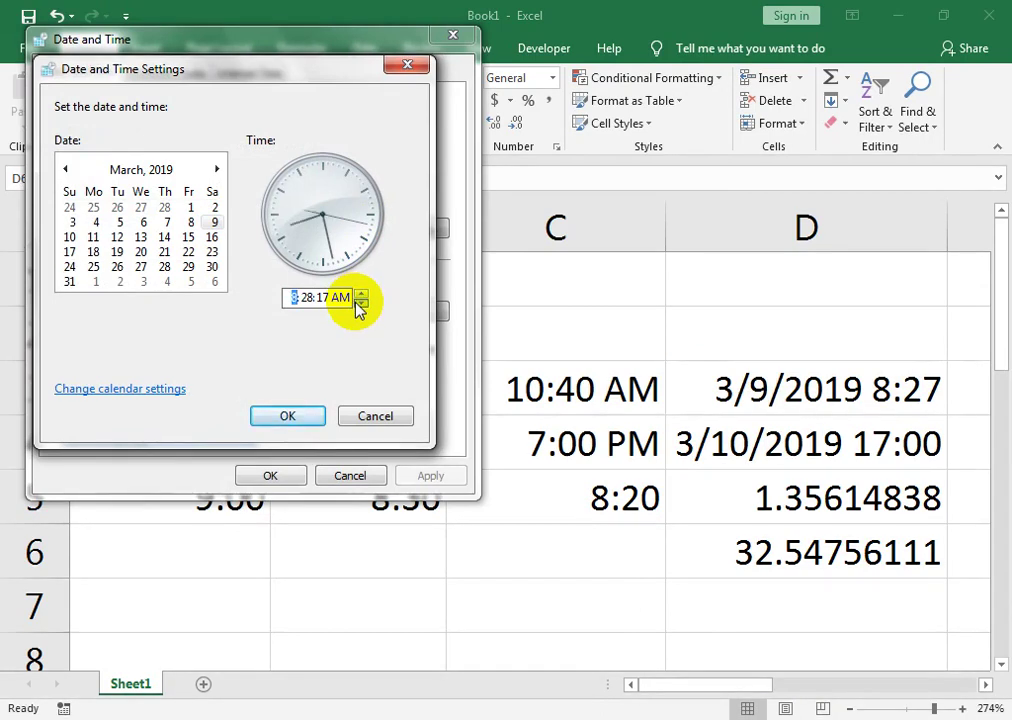
pyautogui.click(342, 298)
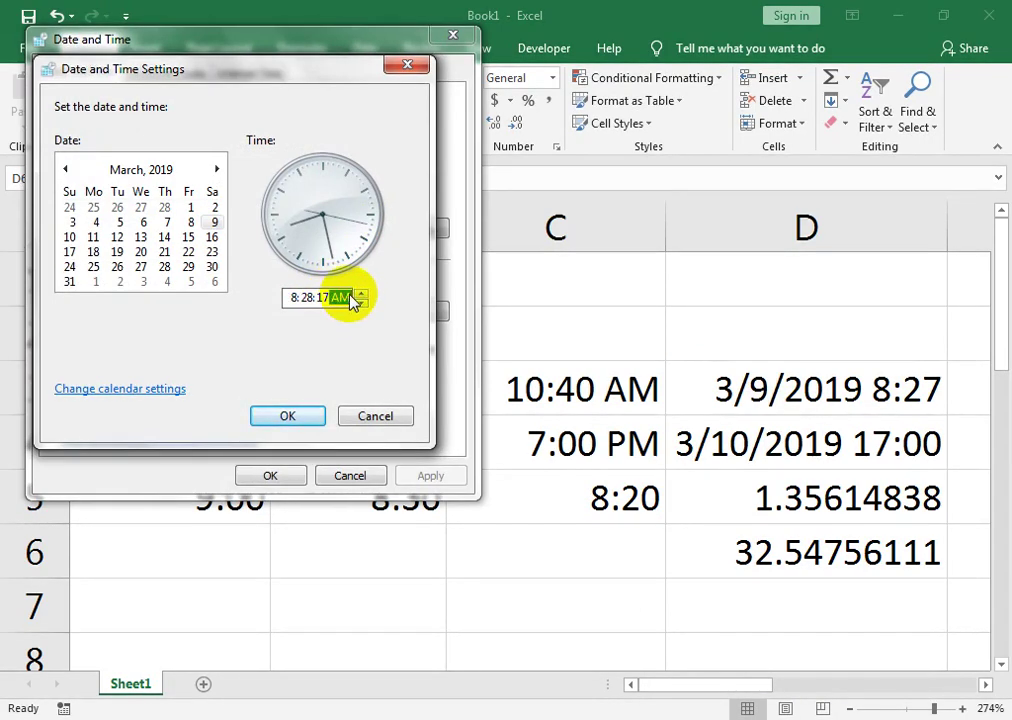
pyautogui.click(361, 294)
pyautogui.click(290, 417)
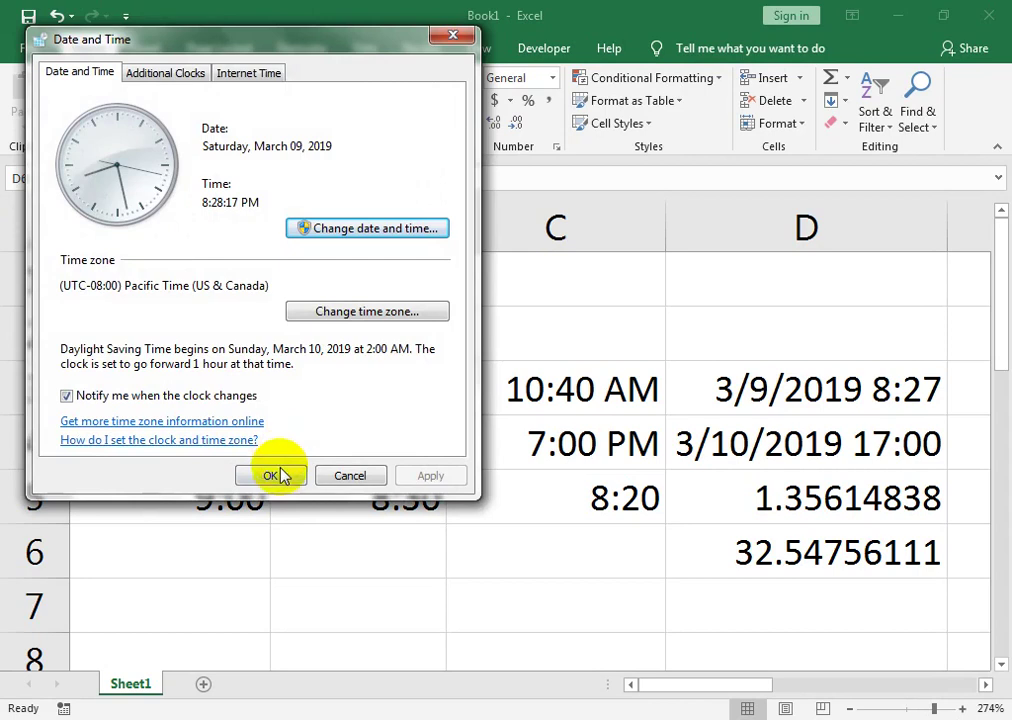
pyautogui.click(272, 475)
# - Recalculate the sheet to refresh the NOW() time in D3 and select the hours formula in D6
pyautogui.click(757, 588)
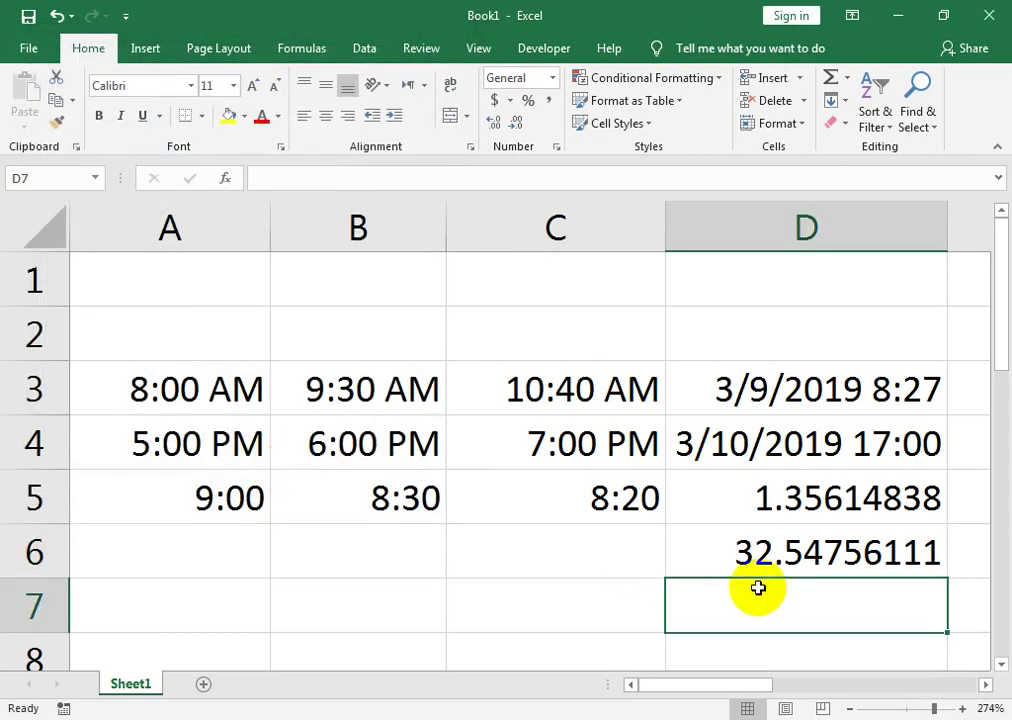
pyautogui.press('F9')
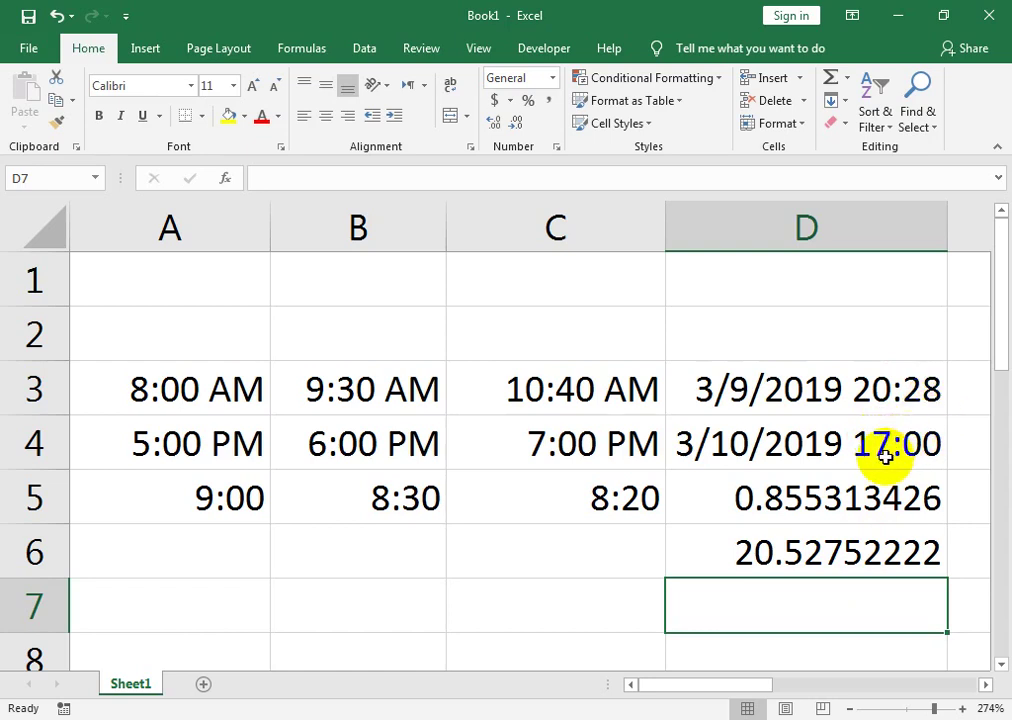
pyautogui.press('Up')
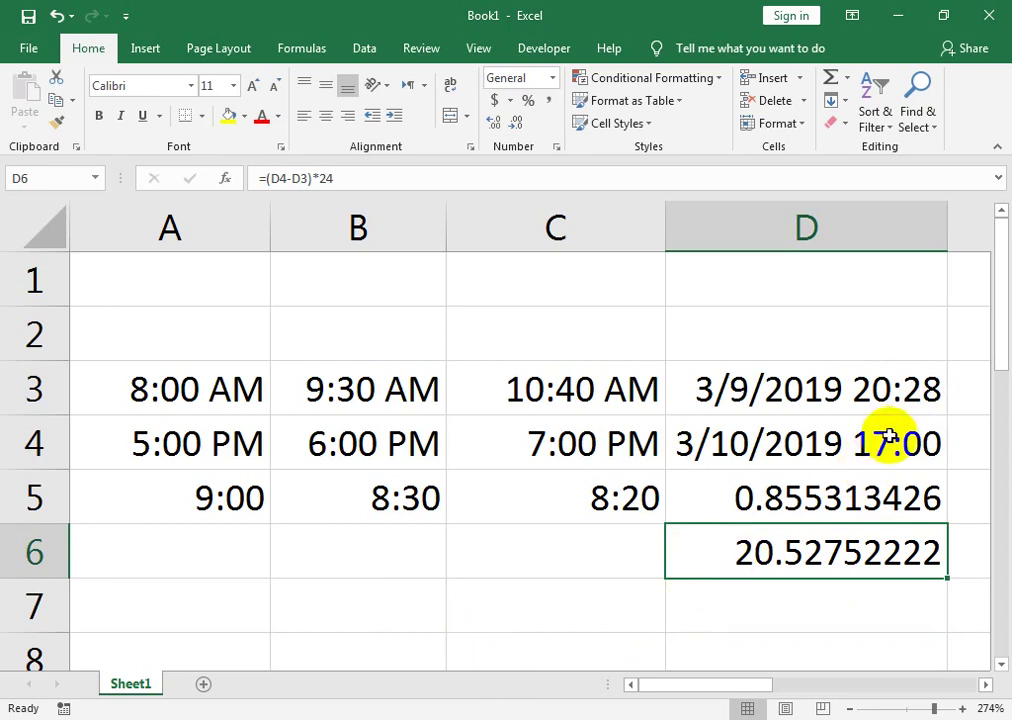
# - Try setting the hour in cell D4 to 20 so it reads 3/10/2019 20:00:00 PM
pyautogui.doubleClick(829, 455)
pyautogui.moveTo(758, 447); pyautogui.dragTo(778, 447)
pyautogui.write('20')
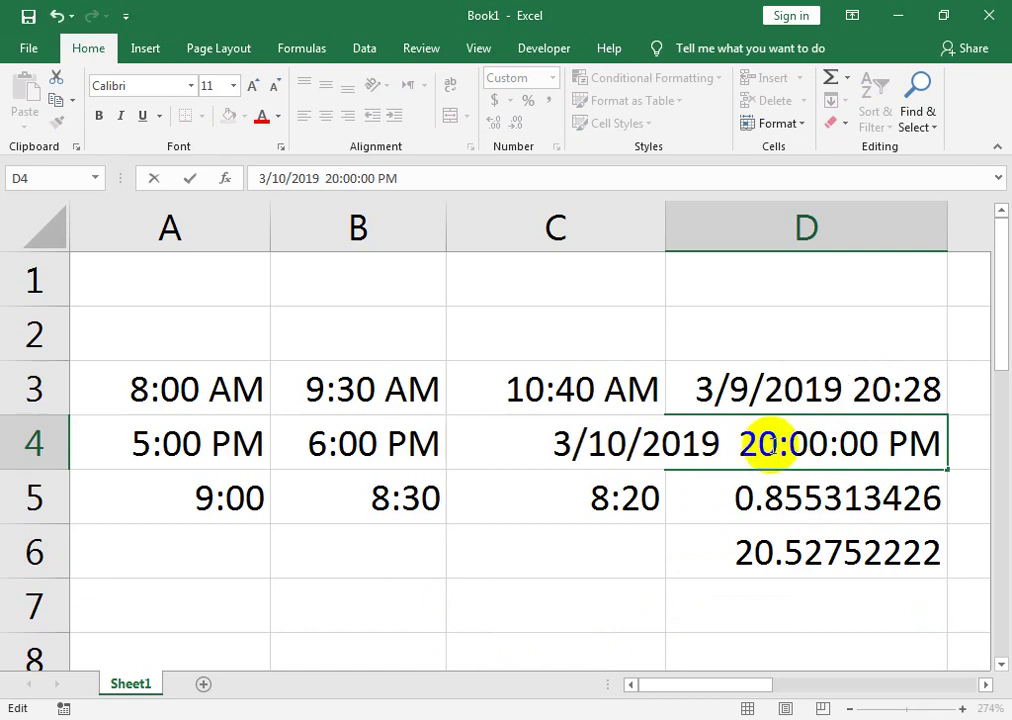
pyautogui.click(813, 495)
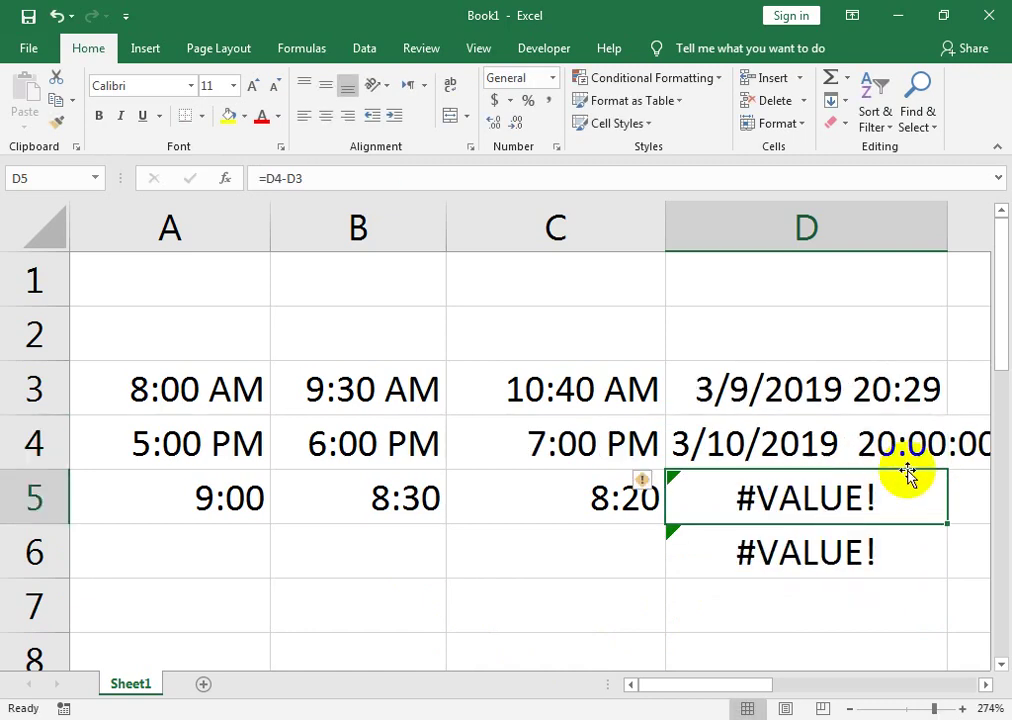
# - Remove the seconds from the date-time in cell D4 so it reads 3/10/2019 20:00 PM
pyautogui.click(825, 442)
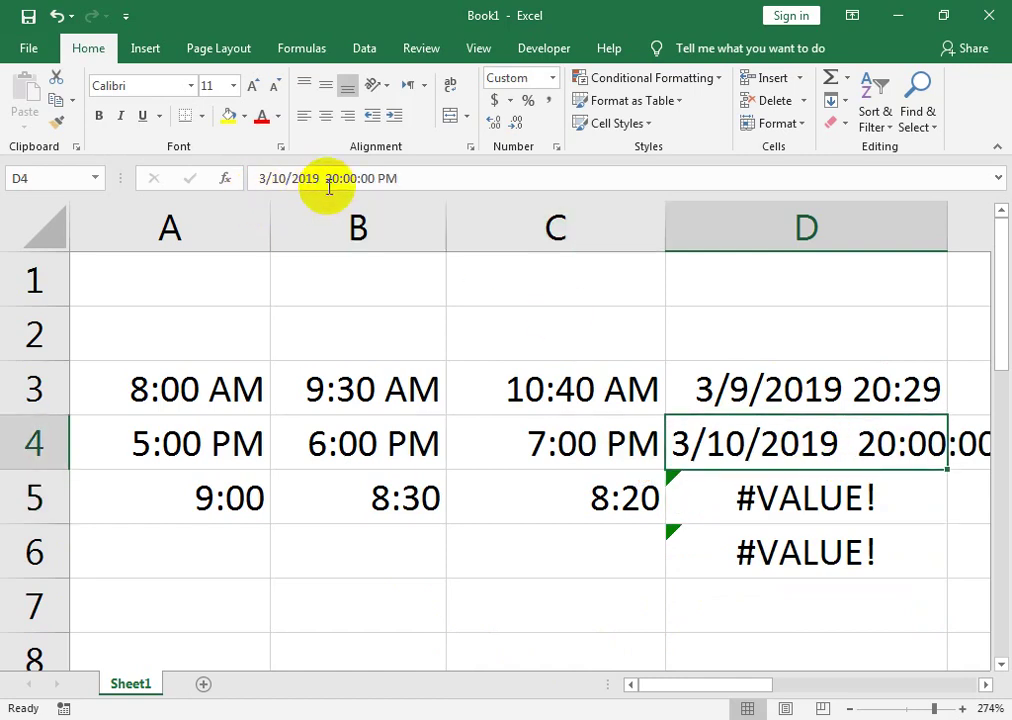
pyautogui.click(372, 178)
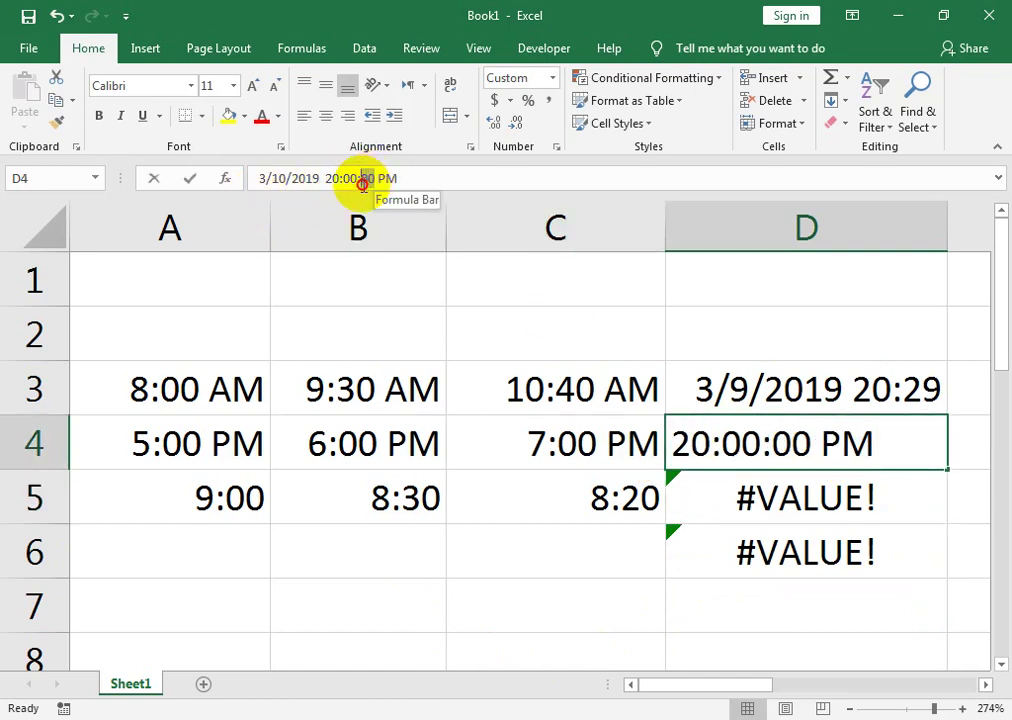
pyautogui.click(362, 182)
pyautogui.press('BackSpace')
pyautogui.press('BackSpace')
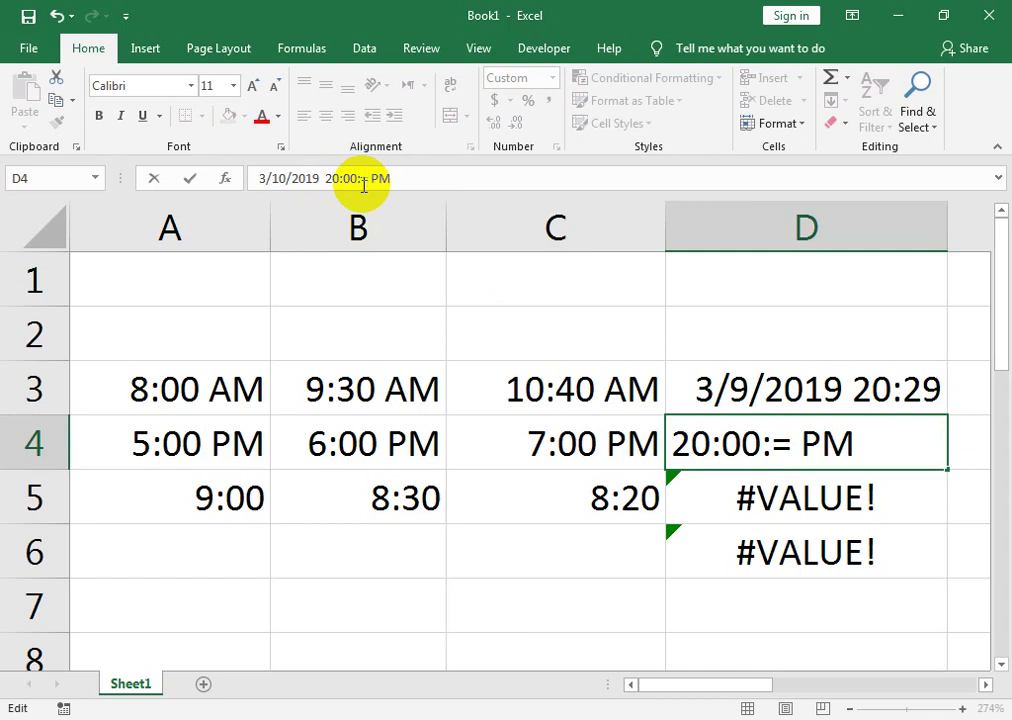
pyautogui.write('=')
pyautogui.press('BackSpace')
pyautogui.press('BackSpace')
pyautogui.press('Return')
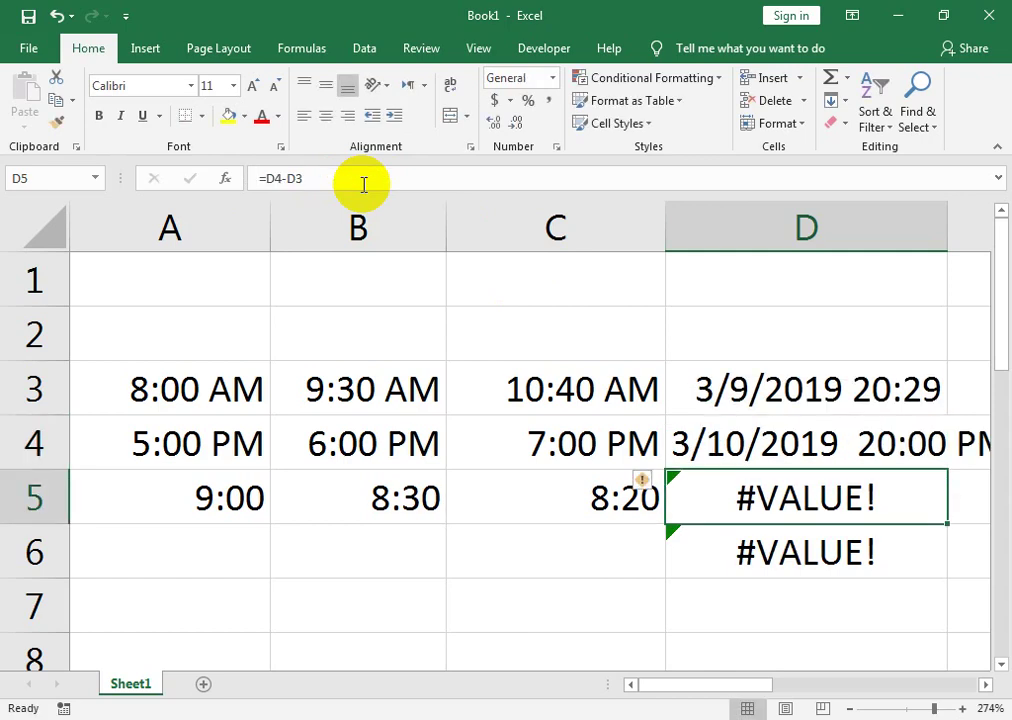
# - Delete the minutes from the date-time in cell D4, leaving only the hour 20 before PM
pyautogui.press('Up')
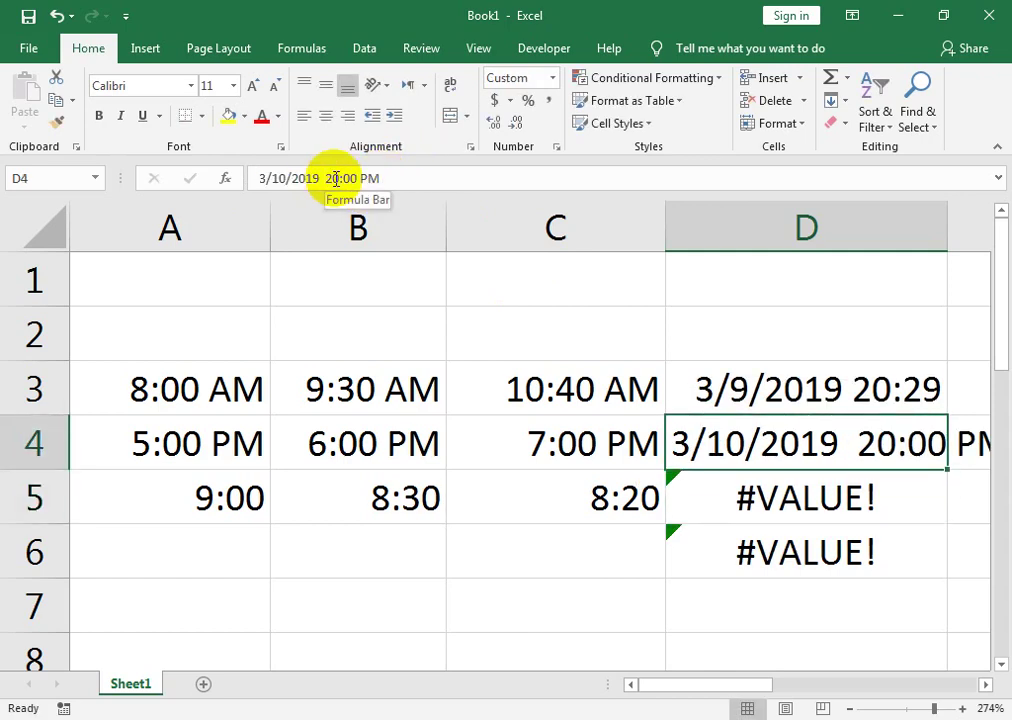
pyautogui.click(343, 178)
pyautogui.moveTo(345, 178); pyautogui.dragTo(361, 178)
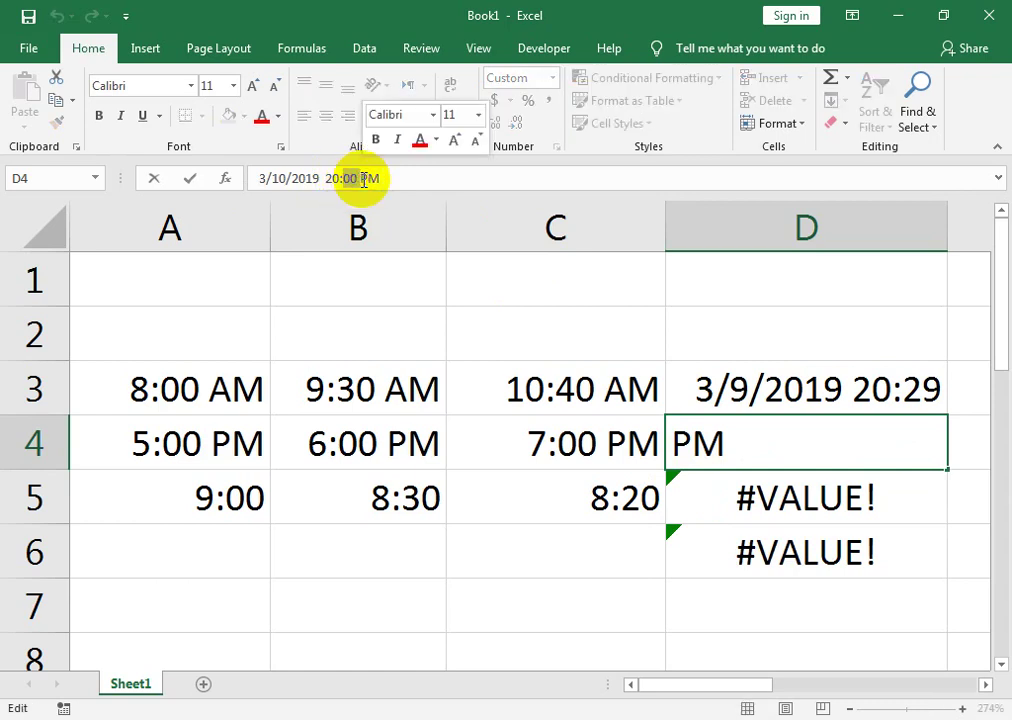
pyautogui.press('BackSpace')
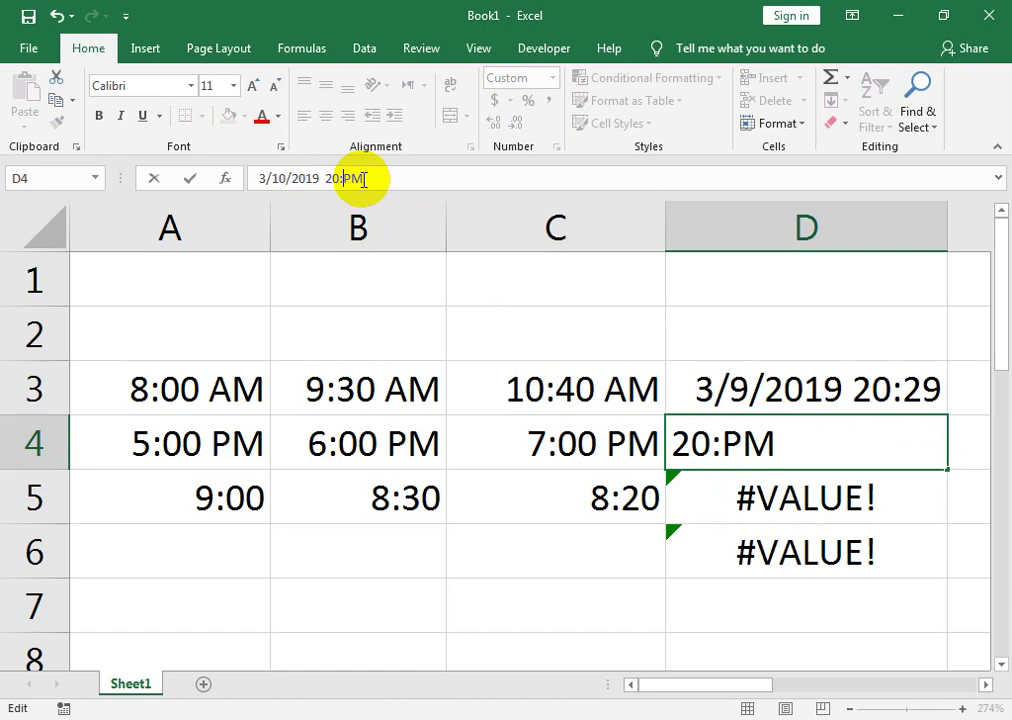
pyautogui.press('Return')
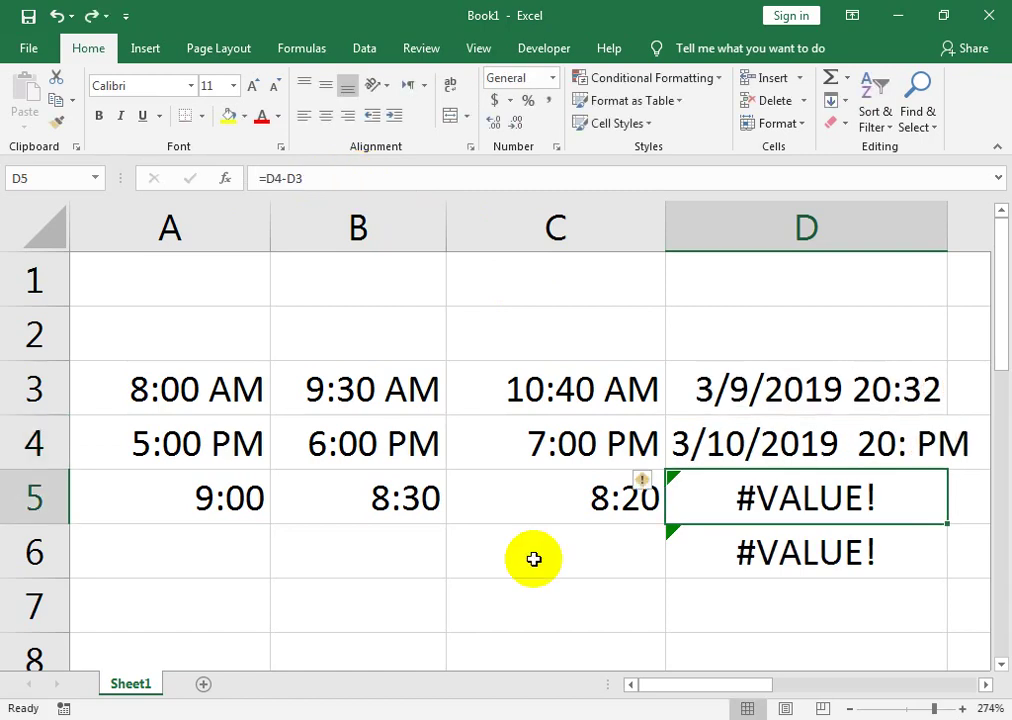
# - Clear the contents of cell D4 and open the NOW() formula in D3 for editing
pyautogui.press('Up')
pyautogui.press('Delete')
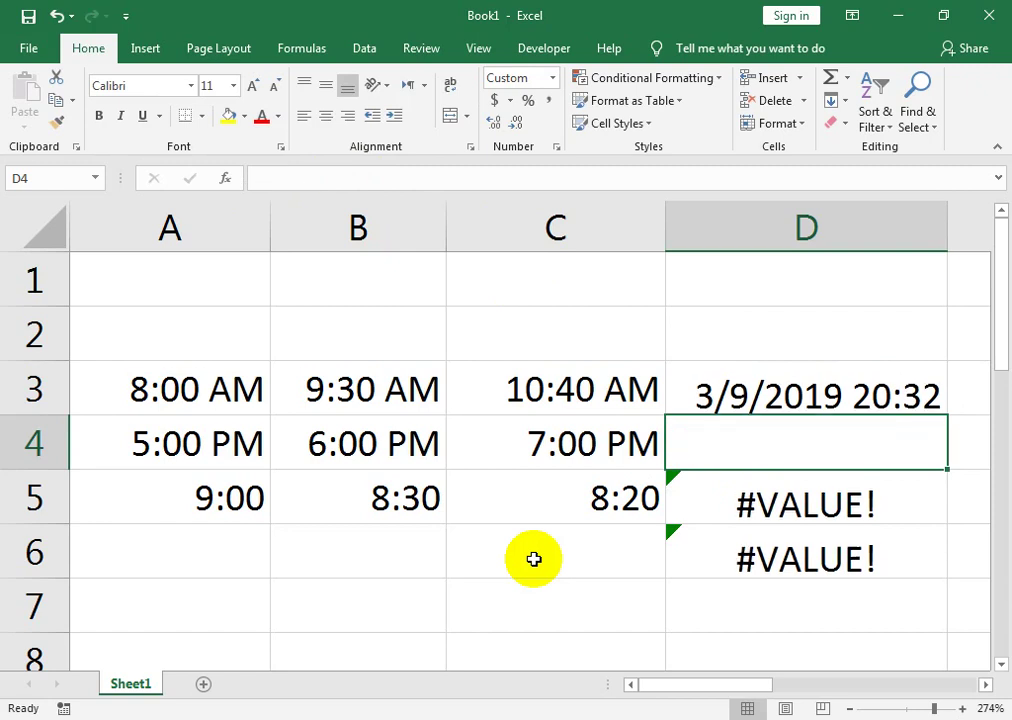
pyautogui.press('Up')
pyautogui.press('F2')
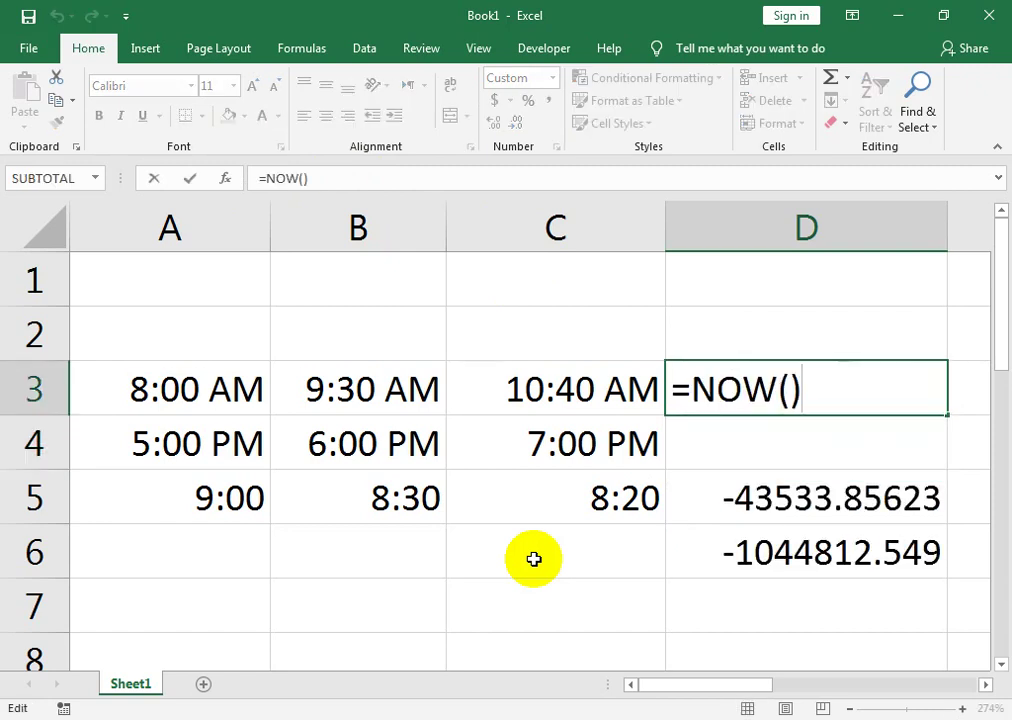
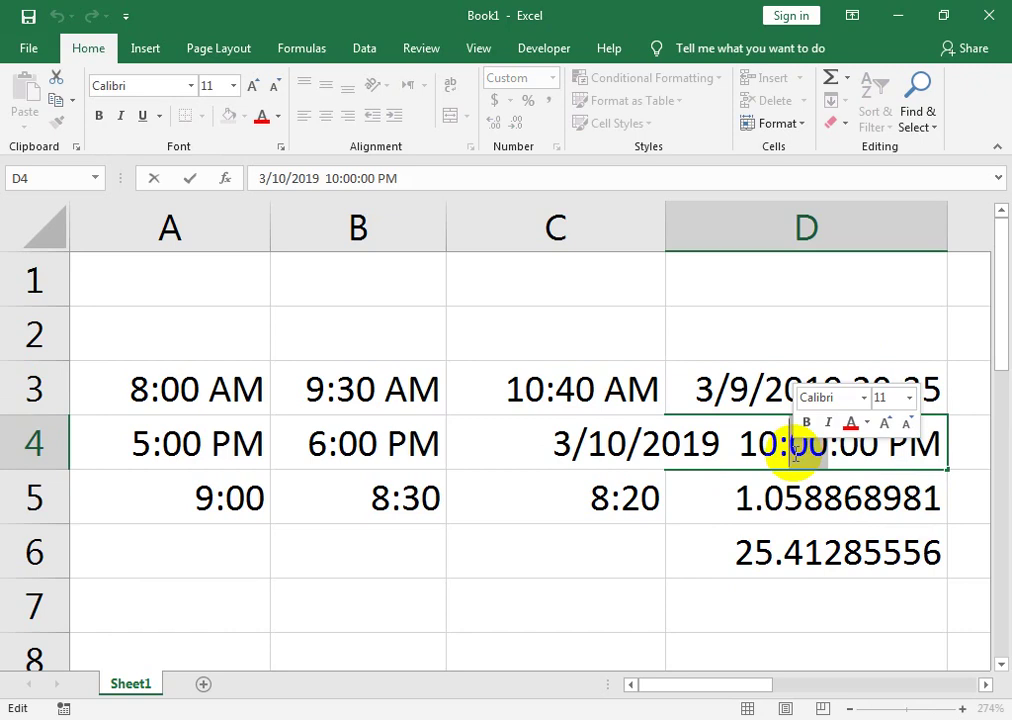
# - Set the minutes in cell D4 to 35 so it reads 3/10/2019 10:35:00 PM, and recalculate the sheet
pyautogui.write('35')
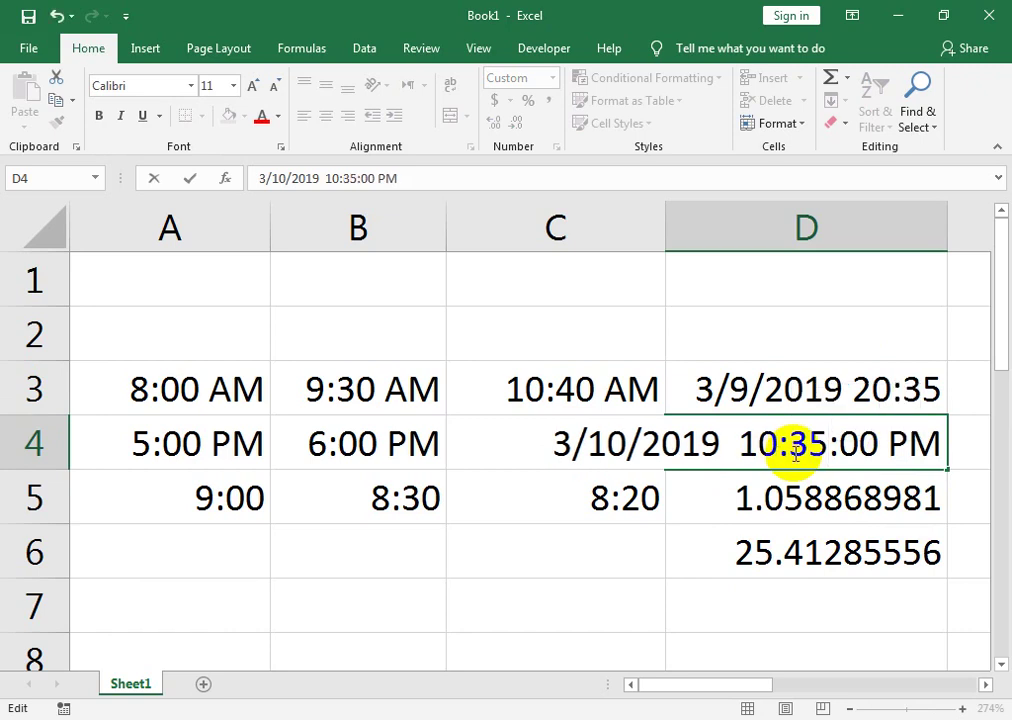
pyautogui.press('Return')
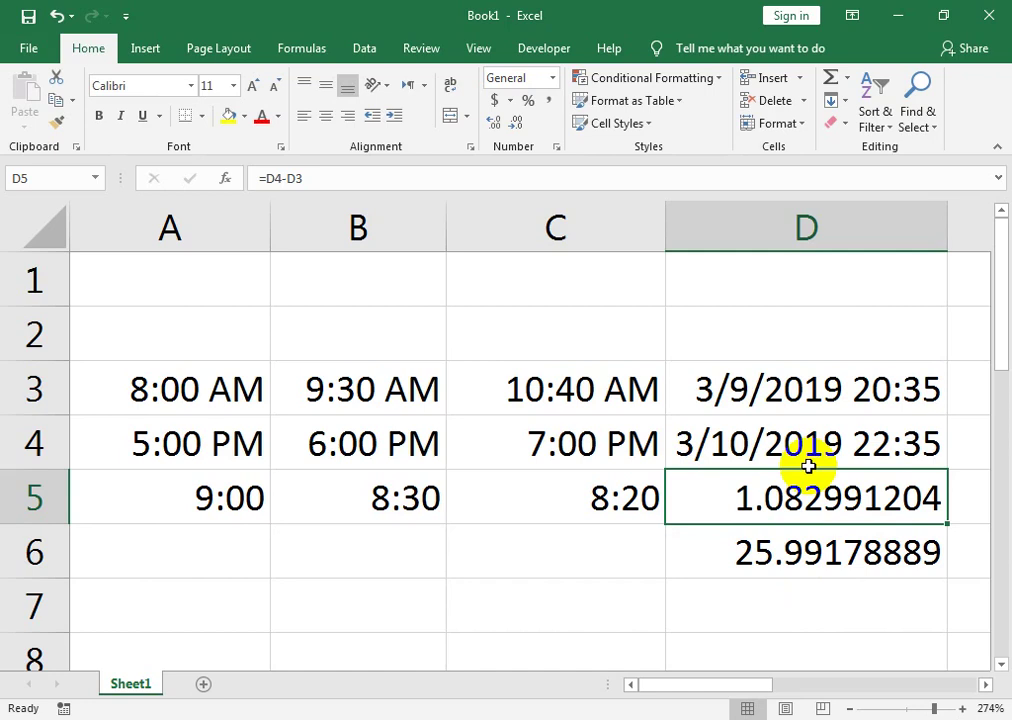
pyautogui.press('F9')
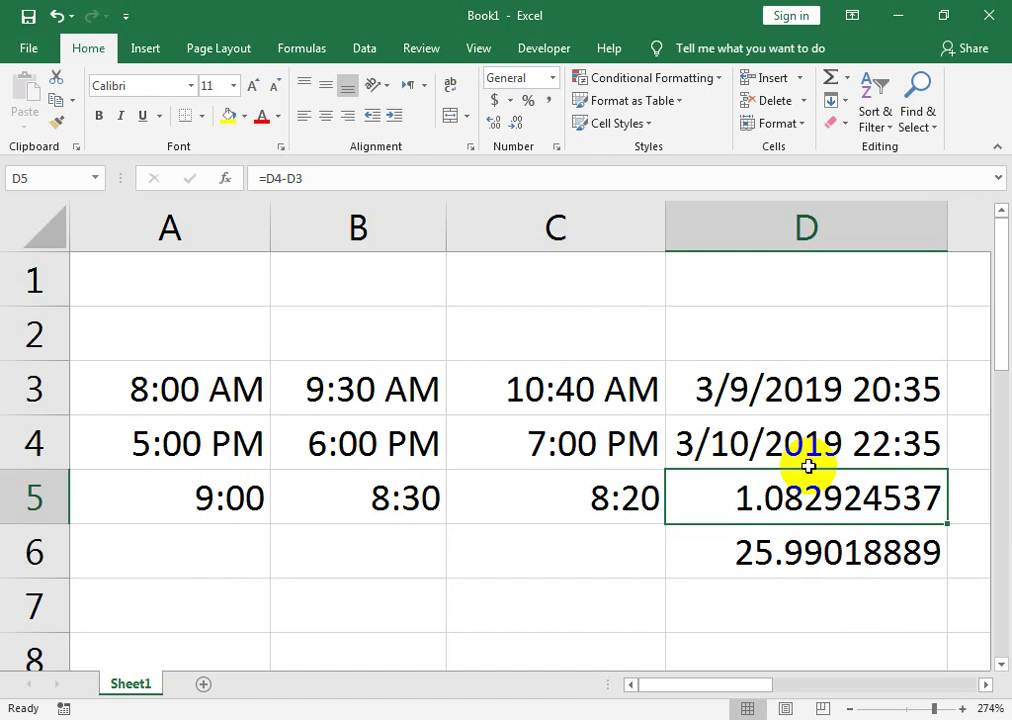
pyautogui.press('F9')
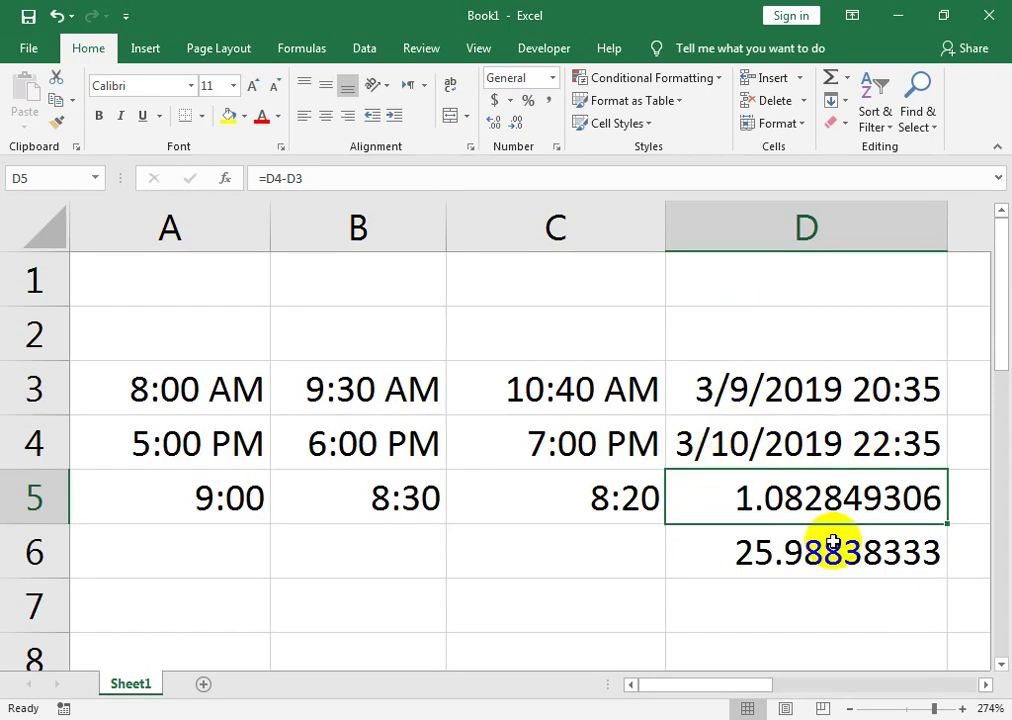
# - Enter FRI in cell A2 and autofill the weekday headings across to C2 as SAT and SUN
pyautogui.press('Left')
pyautogui.press('Up')
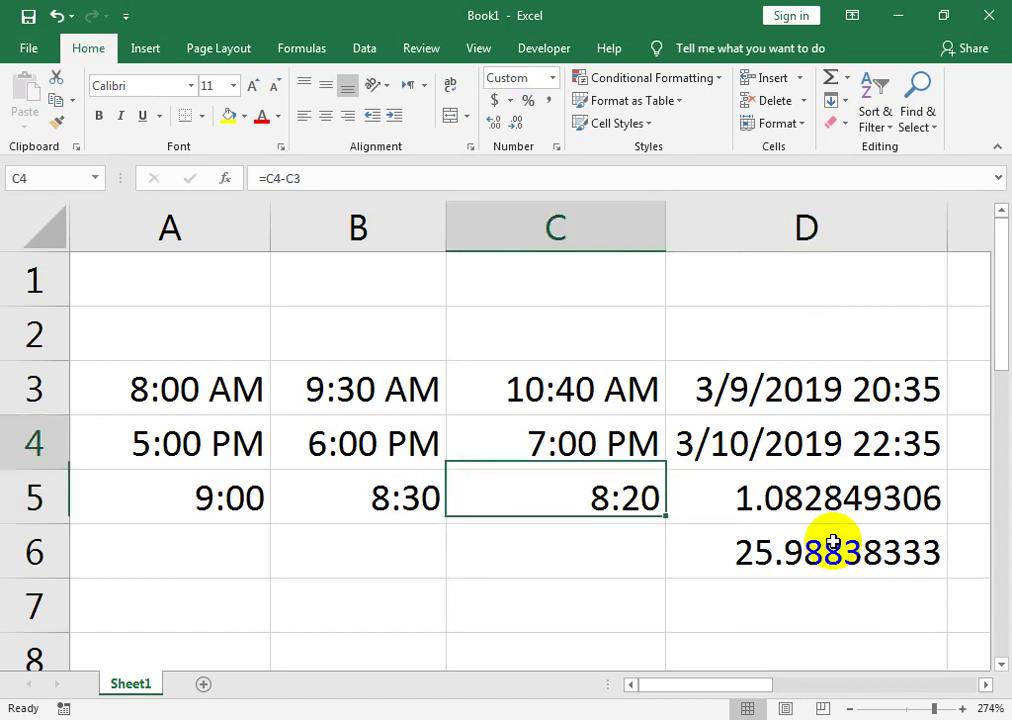
pyautogui.press('Up')
pyautogui.press('Left')
pyautogui.press('Left')
pyautogui.press('Up')
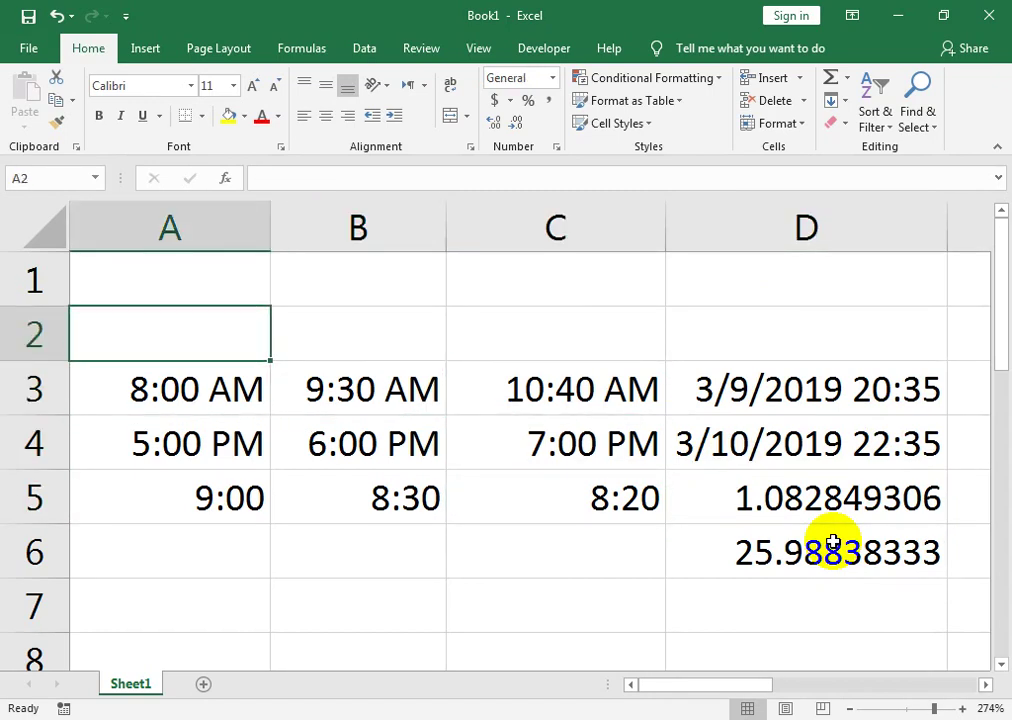
pyautogui.write('FRI')
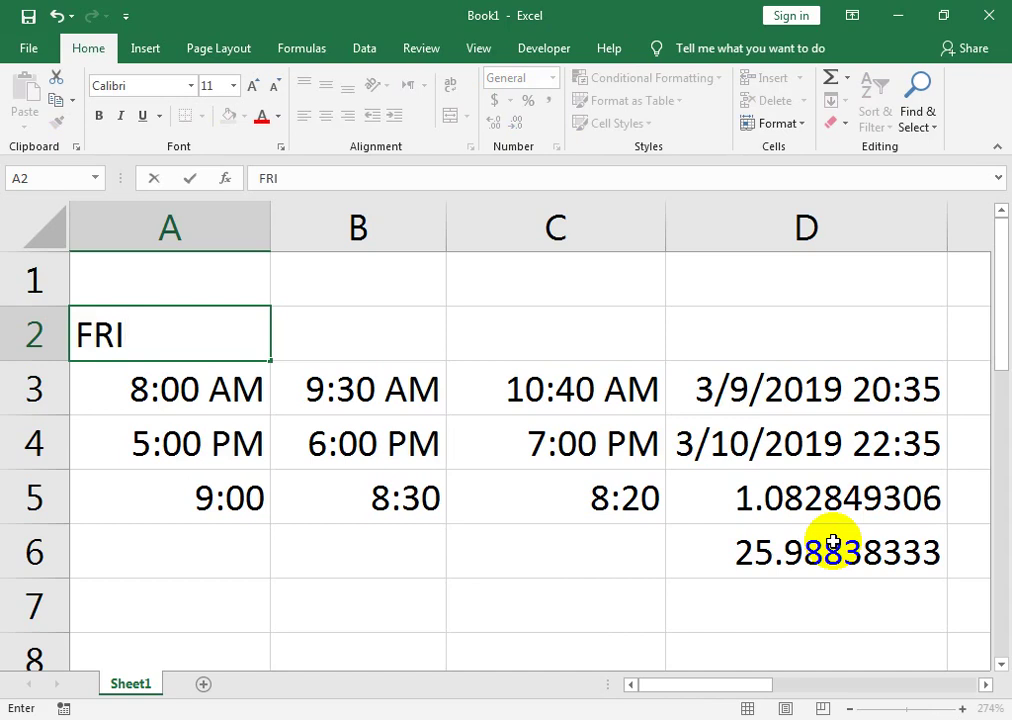
pyautogui.press('Tab')
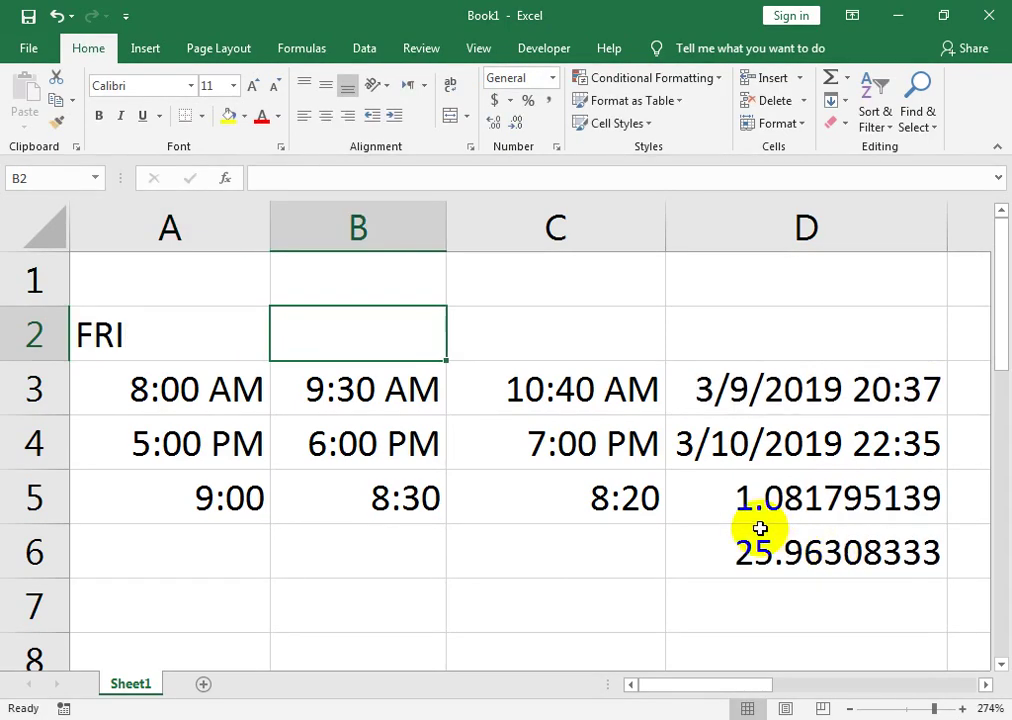
pyautogui.click(215, 339)
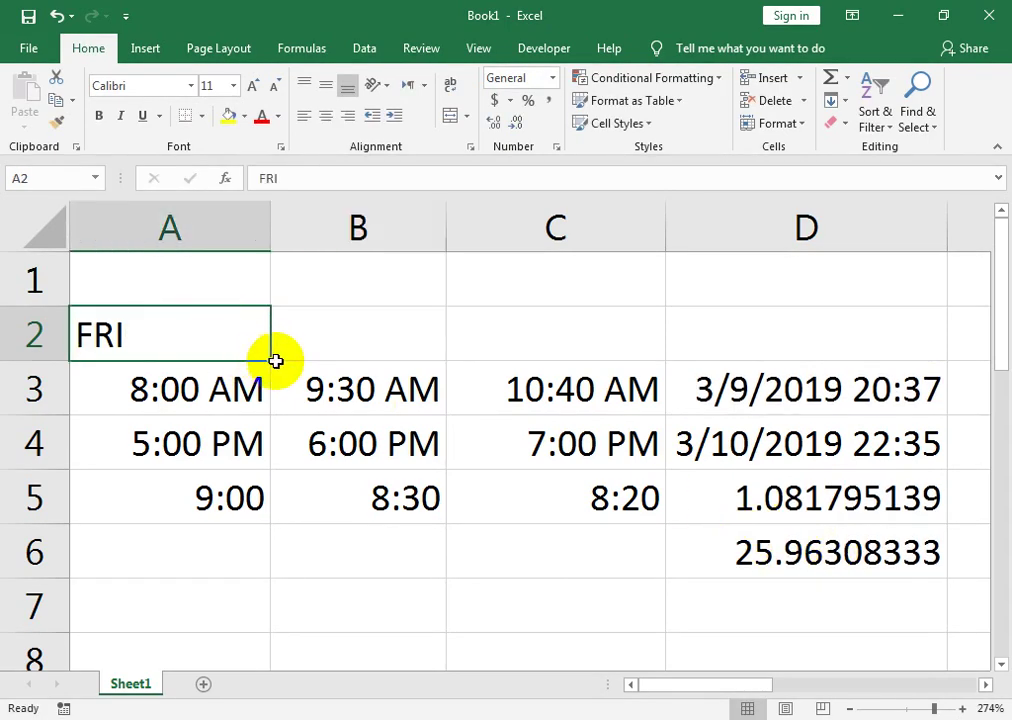
pyautogui.moveTo(270, 359); pyautogui.dragTo(622, 360)
# - Clear the start and end times in C3:C4 and enter WEEK OFF in cell C3
pyautogui.moveTo(562, 400); pyautogui.dragTo(562, 453)
pyautogui.press('Delete')
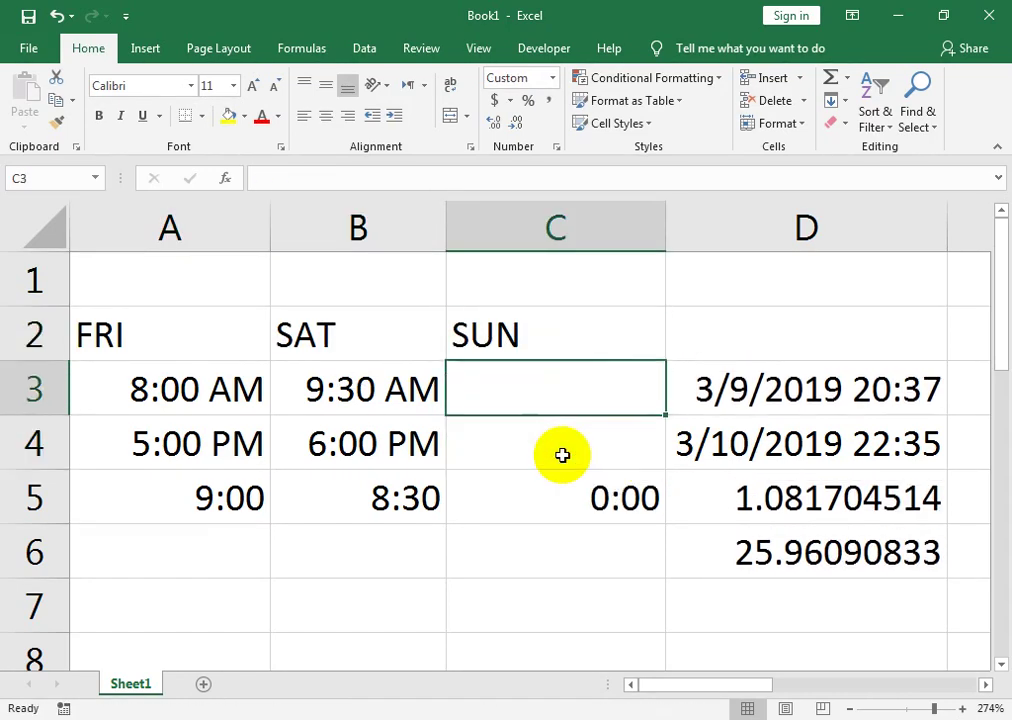
pyautogui.write('WE')
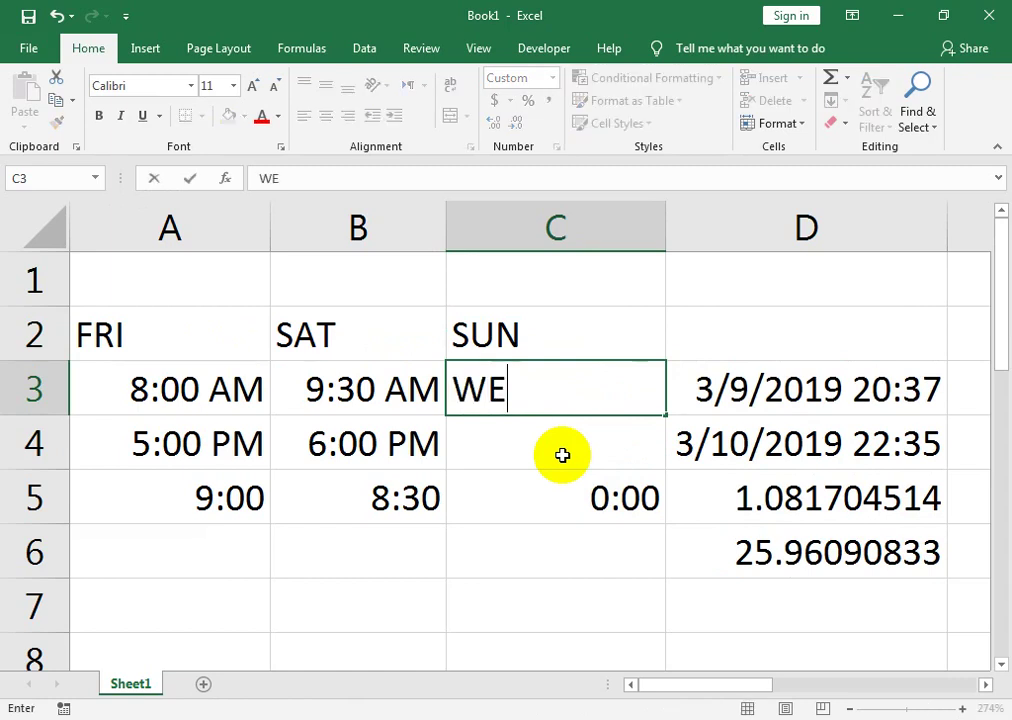
pyautogui.write('EK OFF')
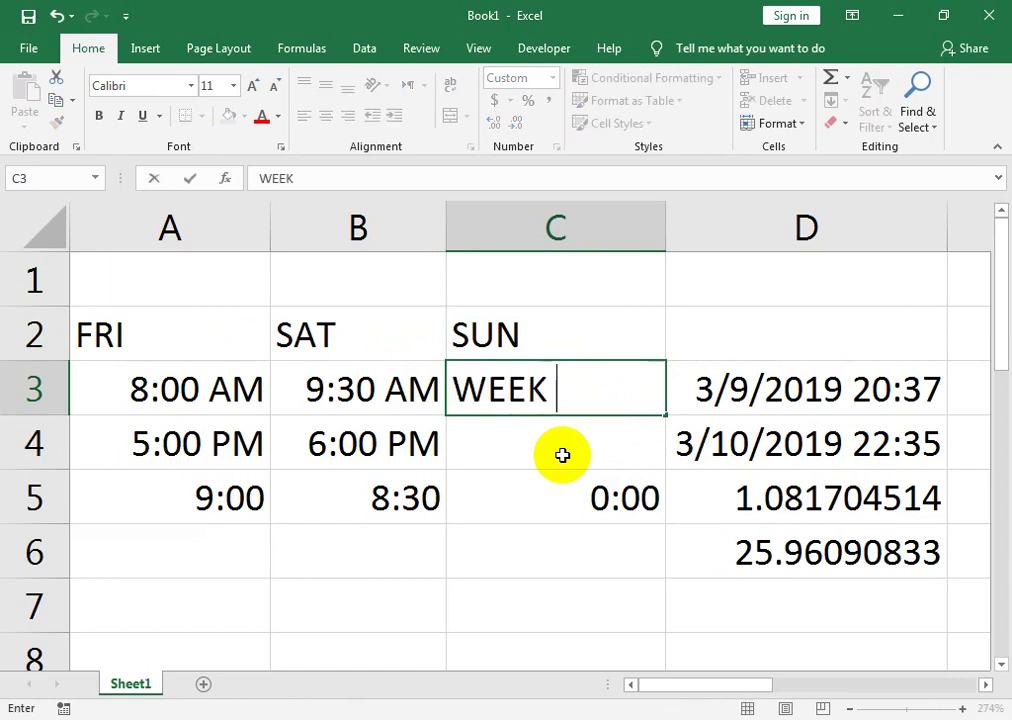
pyautogui.press('Return')
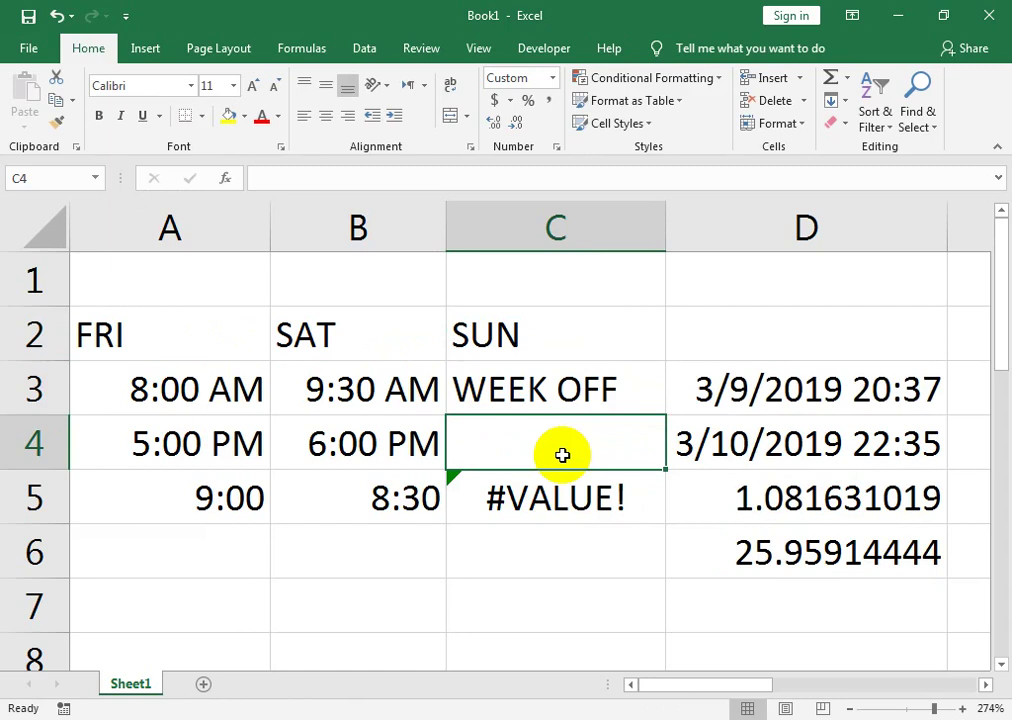
# - Edit the formula in cell A5 to wrap the A4-A3 subtraction in the IFERROR function
pyautogui.press('Left')
pyautogui.press('Down')
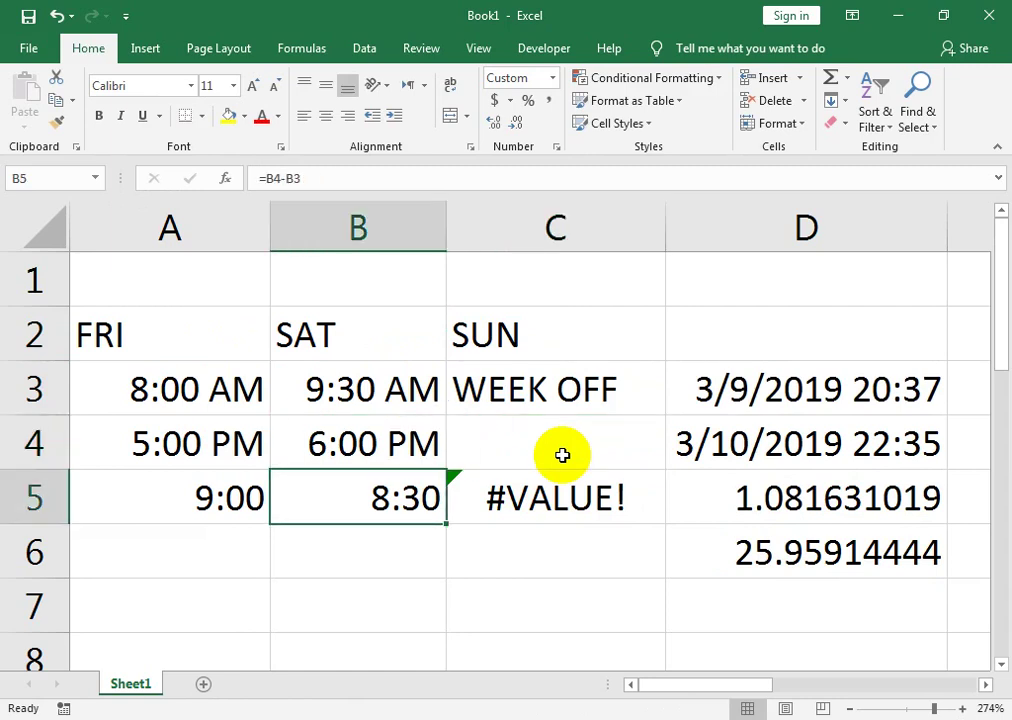
pyautogui.press('Right')
pyautogui.press('Right')
pyautogui.press('Right')
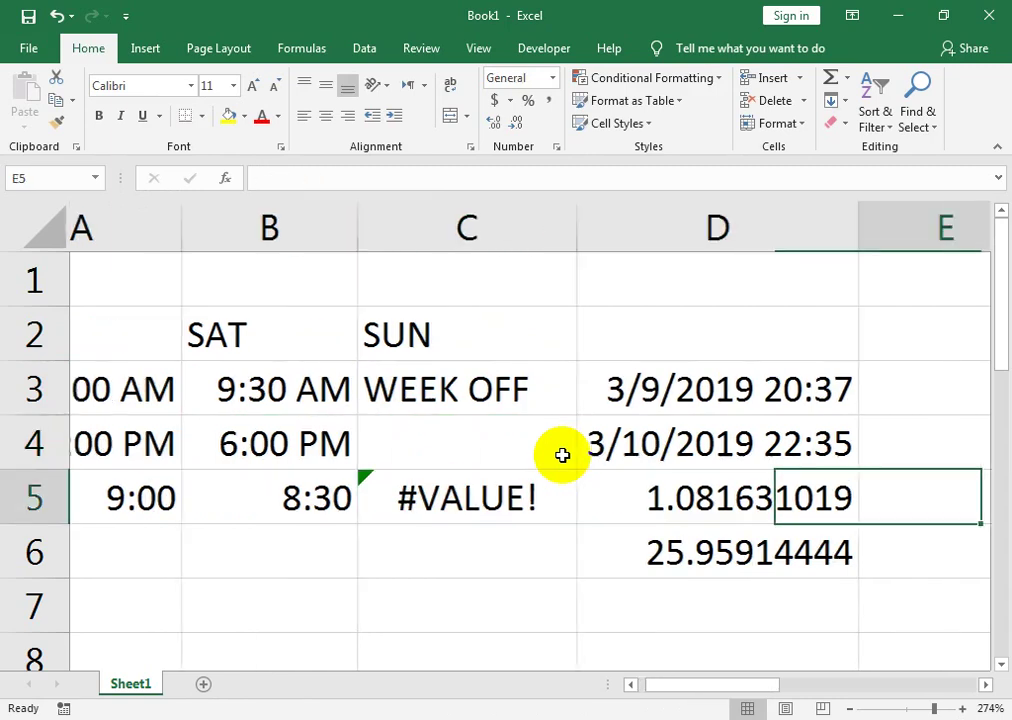
pyautogui.press('Left')
pyautogui.press('Left')
pyautogui.press('Left')
pyautogui.press('Left')
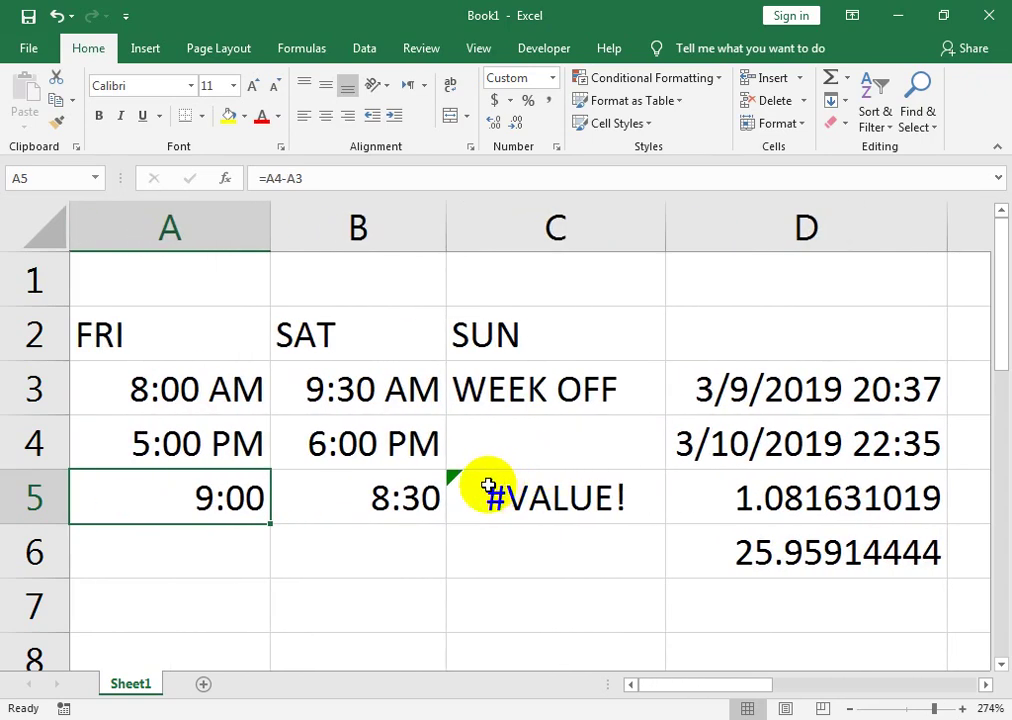
pyautogui.click(268, 180)
pyautogui.write('IF')
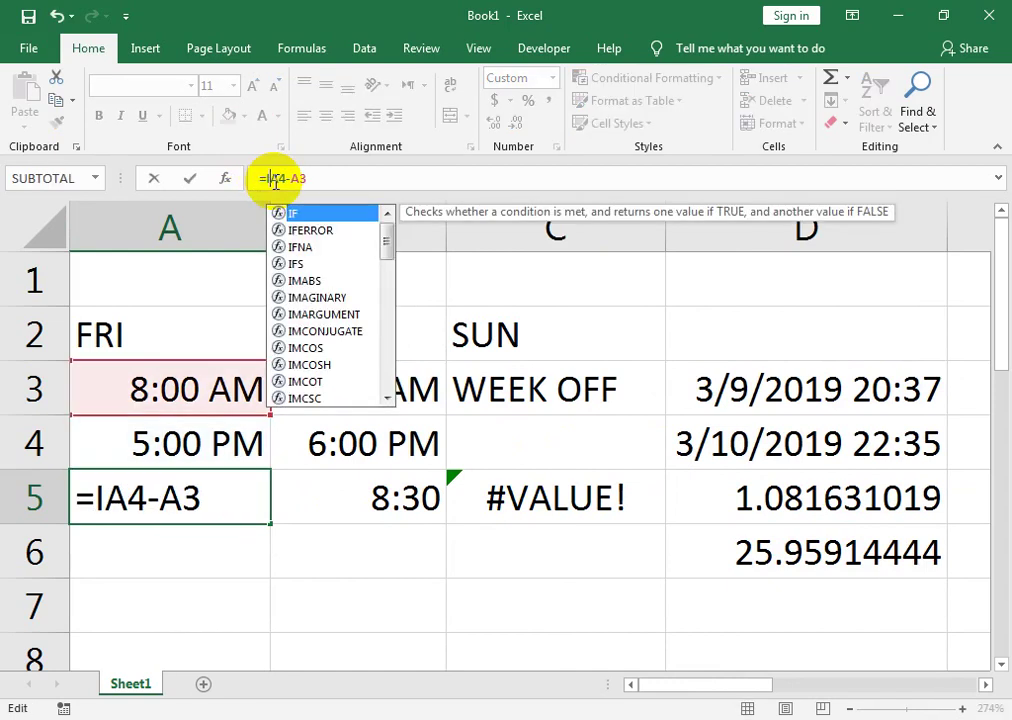
pyautogui.press('Down')
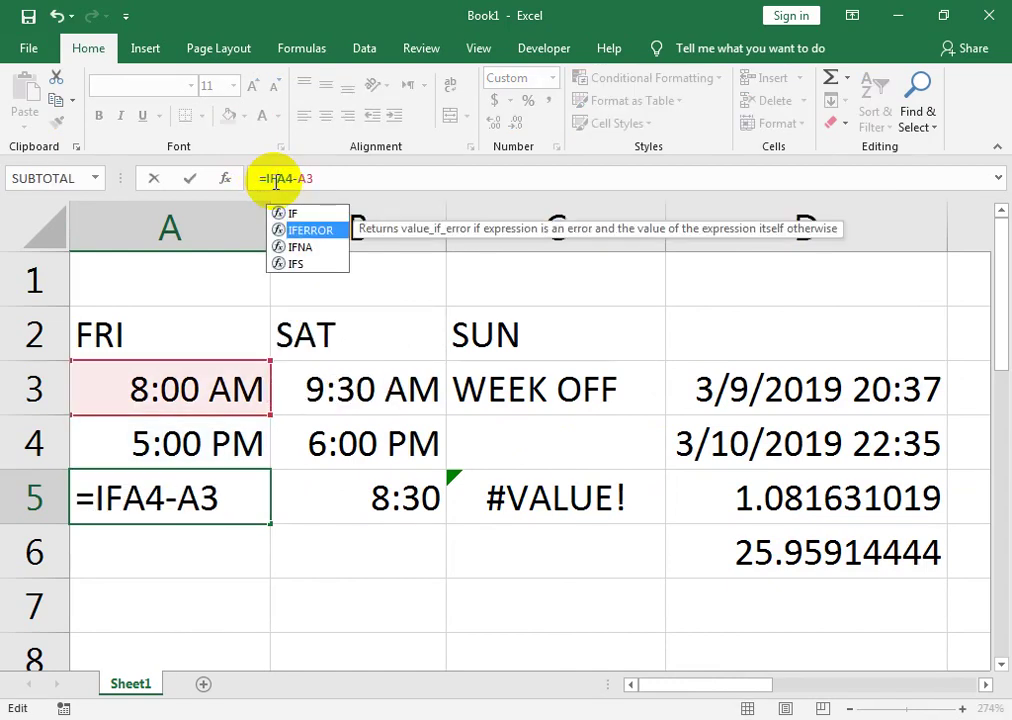
pyautogui.press('Tab')
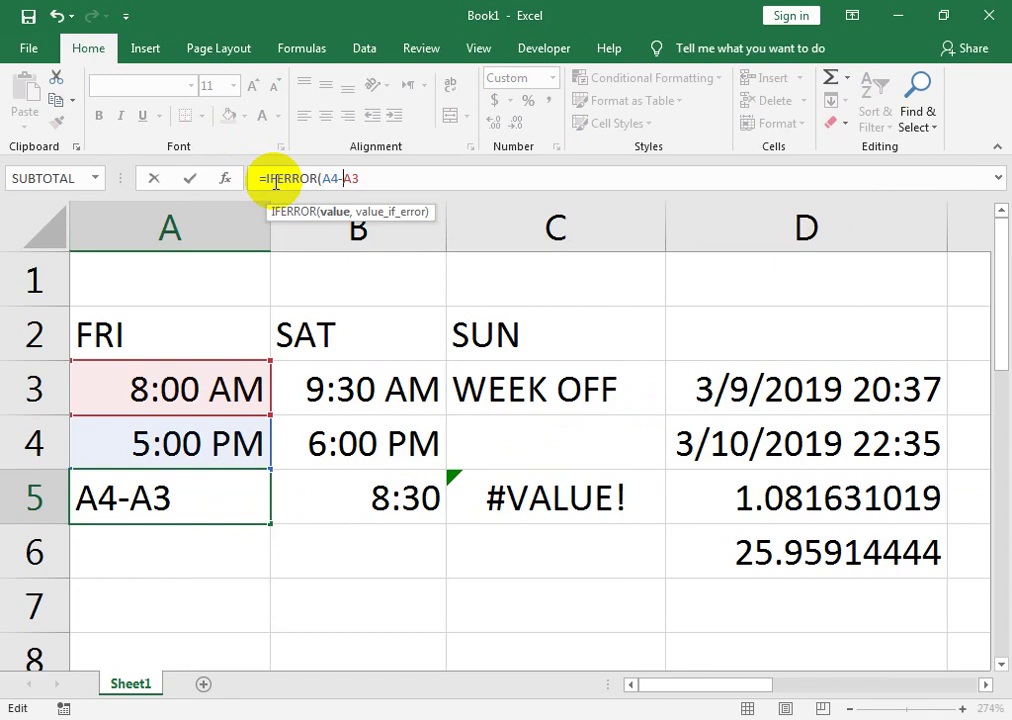
# - Complete A5 as =IFERROR(A4-A3,"WEEK OFF") and fill the formula across to C5
pyautogui.write(',0')
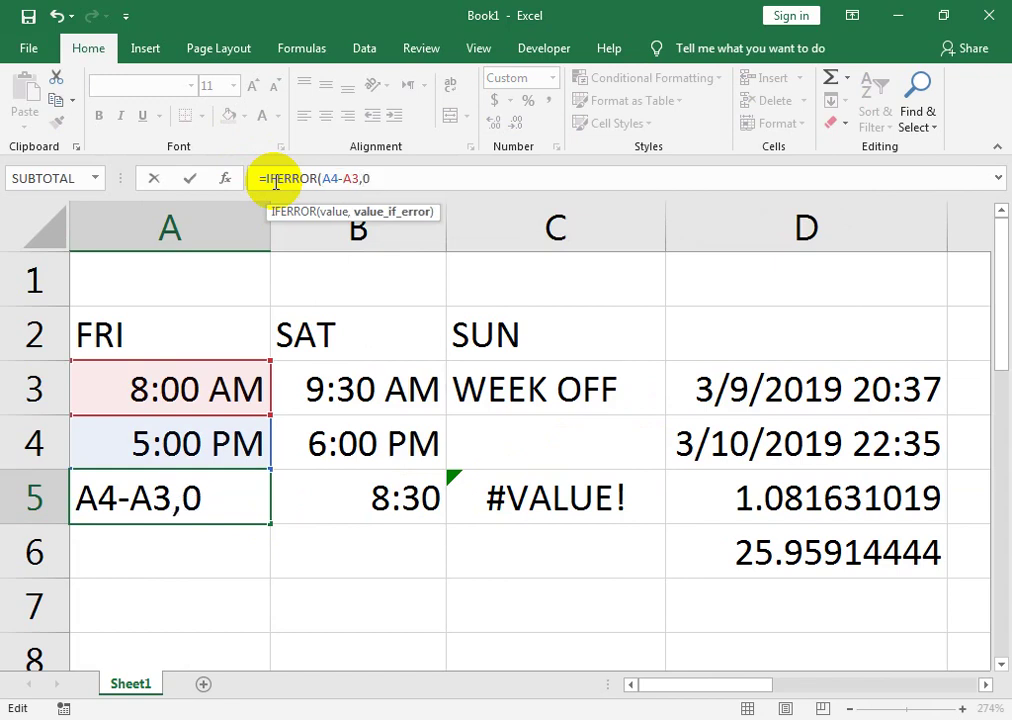
pyautogui.write(')')
pyautogui.press('BackSpace')
pyautogui.press('BackSpace')
pyautogui.write('"WEEK O')
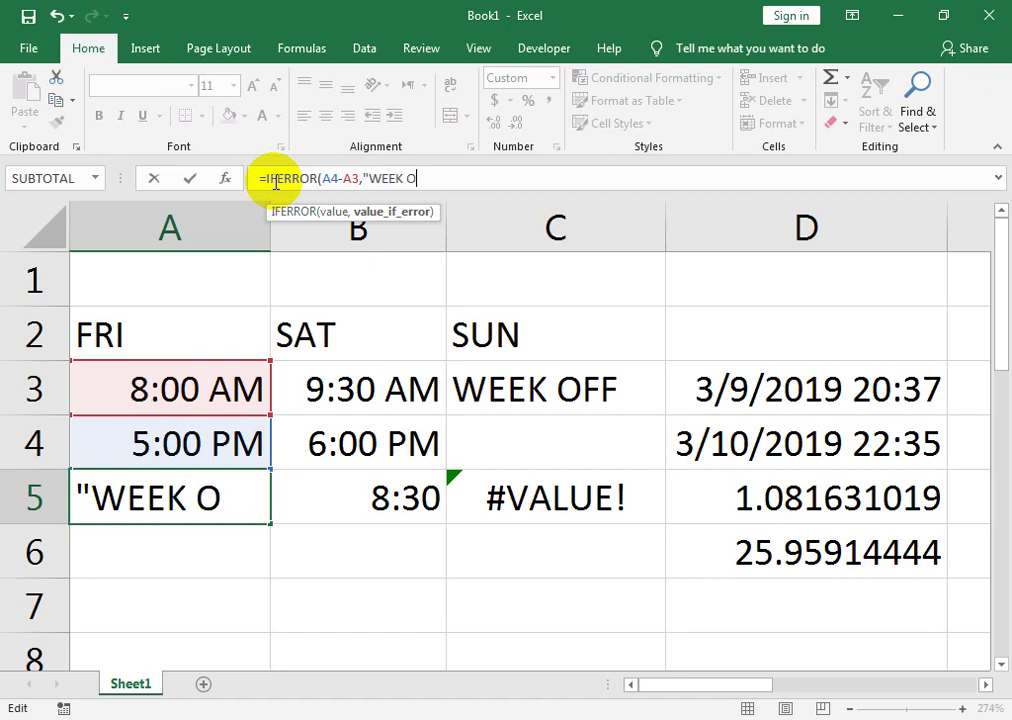
pyautogui.write('FF)')
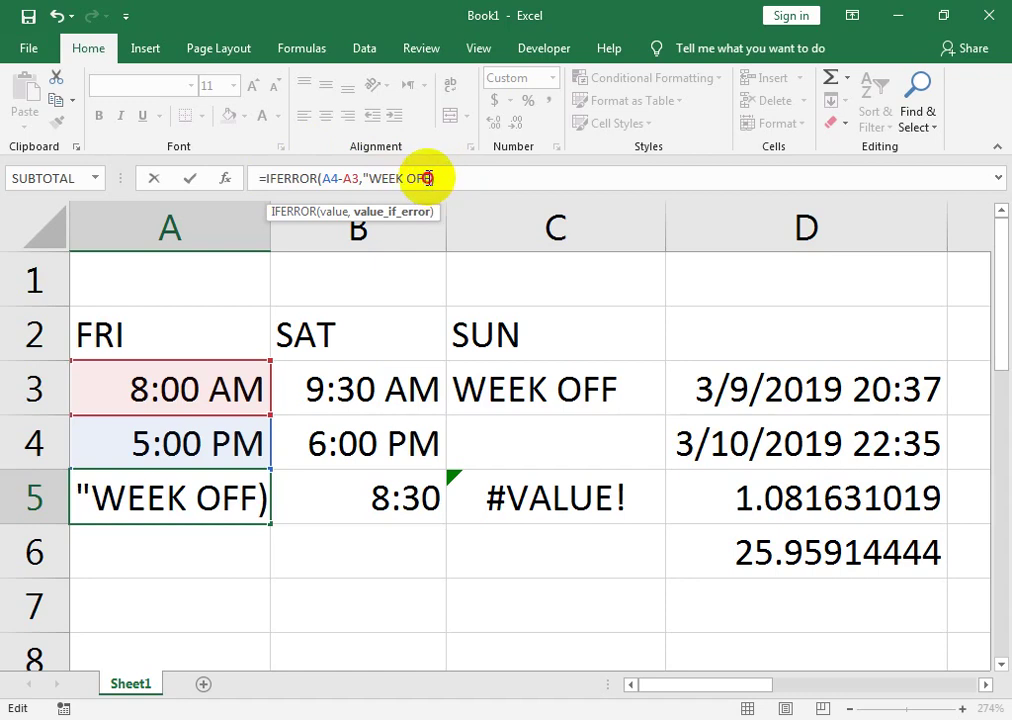
pyautogui.write('"')
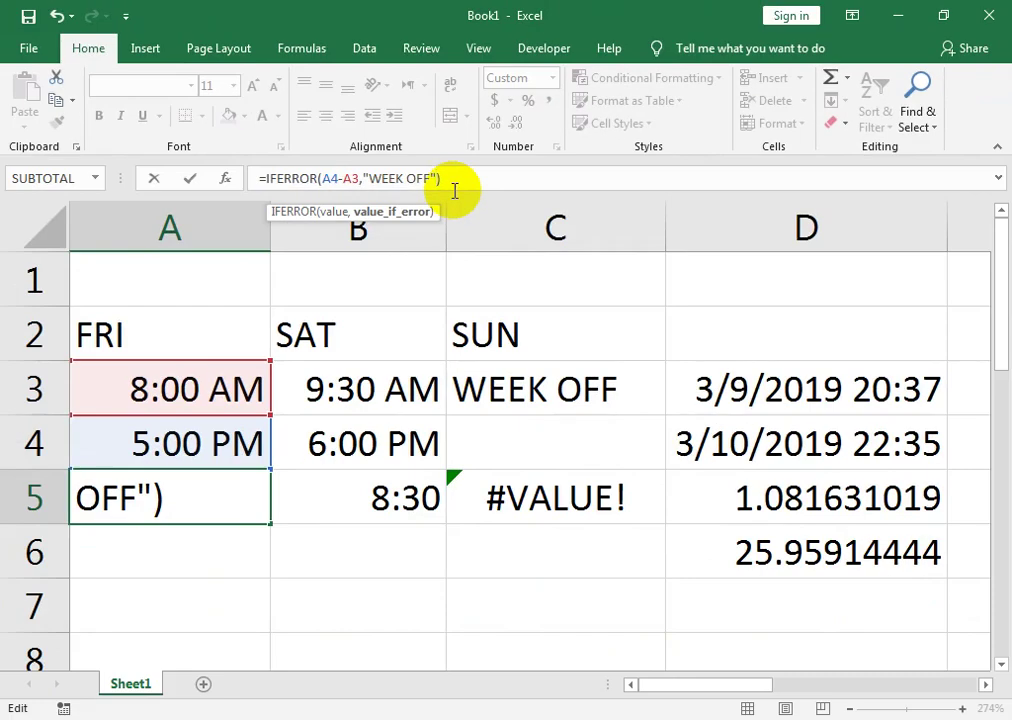
pyautogui.press('Return')
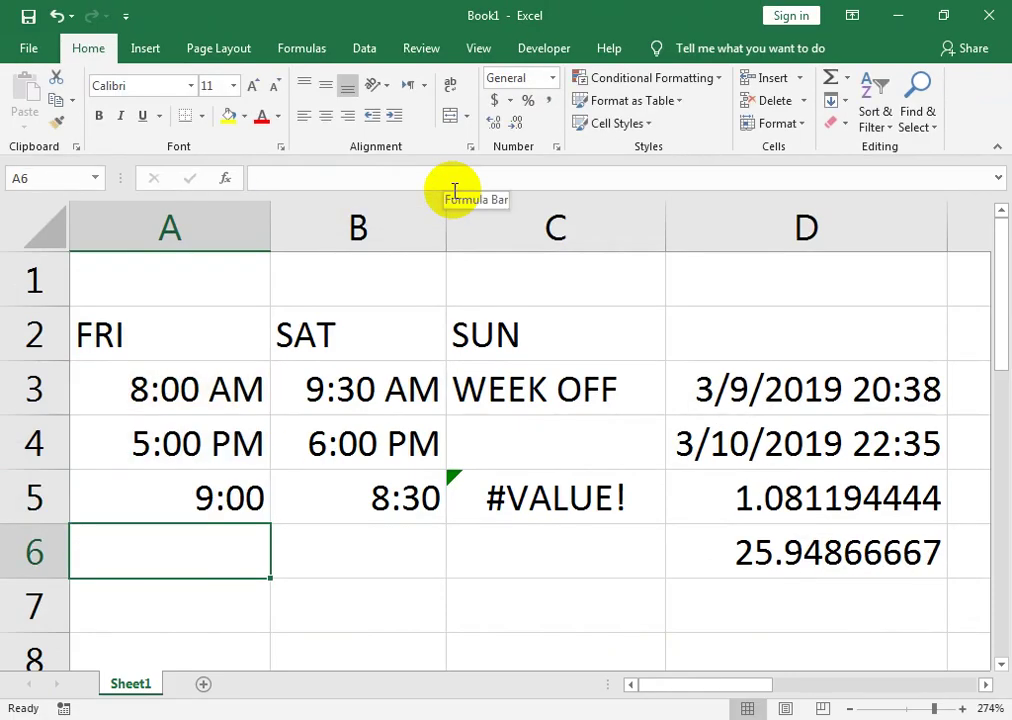
pyautogui.click(260, 505)
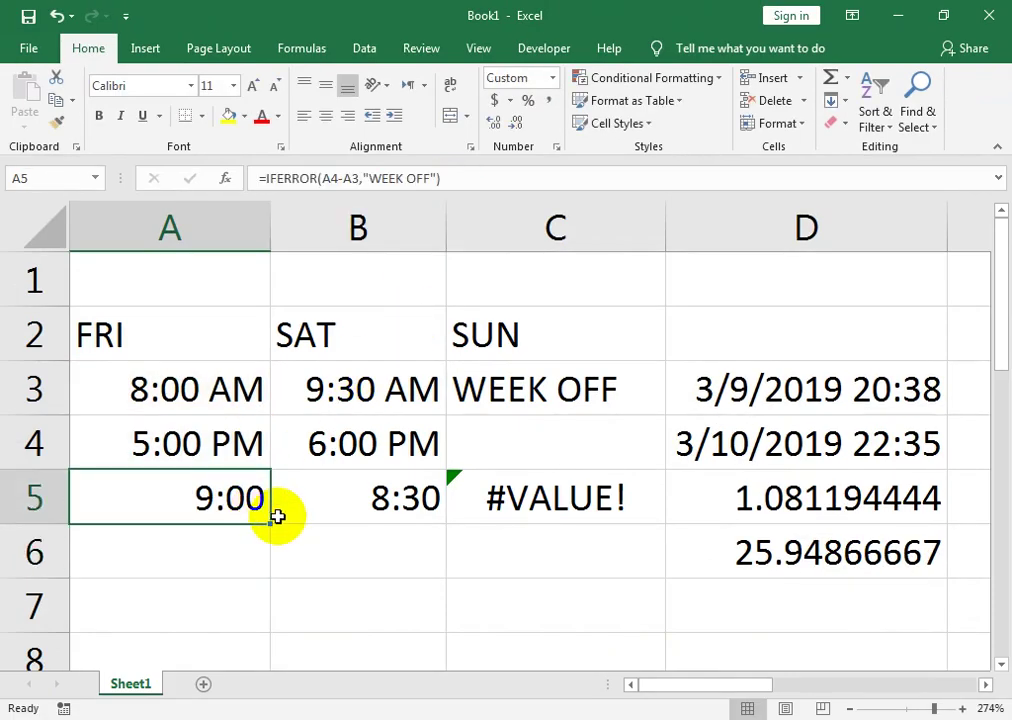
pyautogui.moveTo(273, 521); pyautogui.dragTo(660, 524)
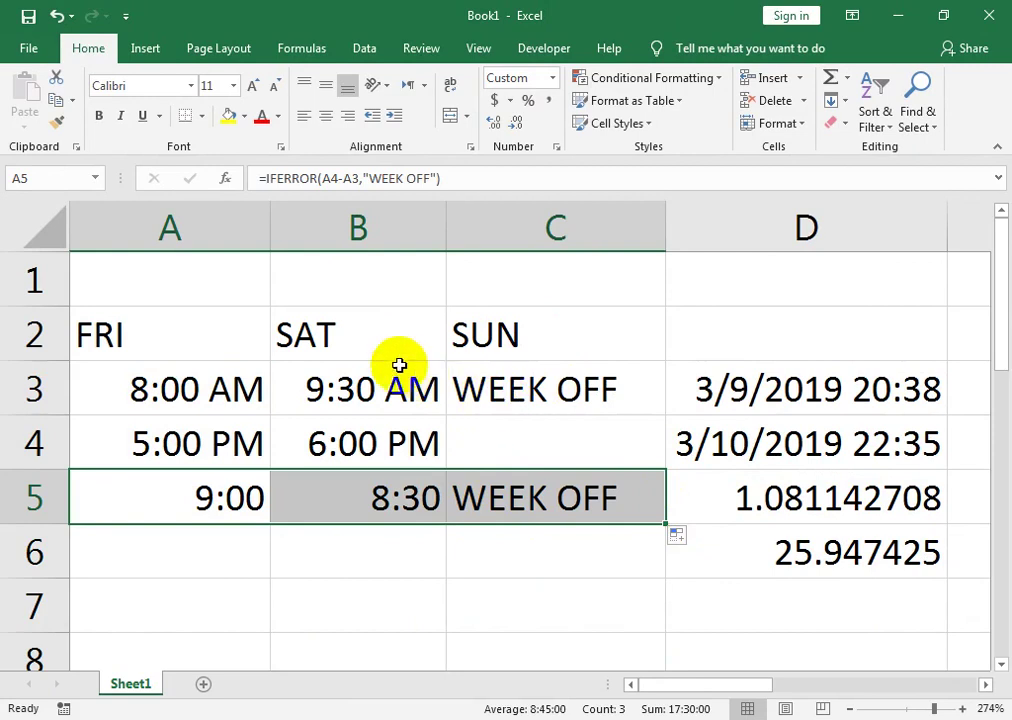
# - Centre the contents of A2:D5 and give the range all borders plus a thick outside border
pyautogui.moveTo(218, 335); pyautogui.dragTo(718, 490)
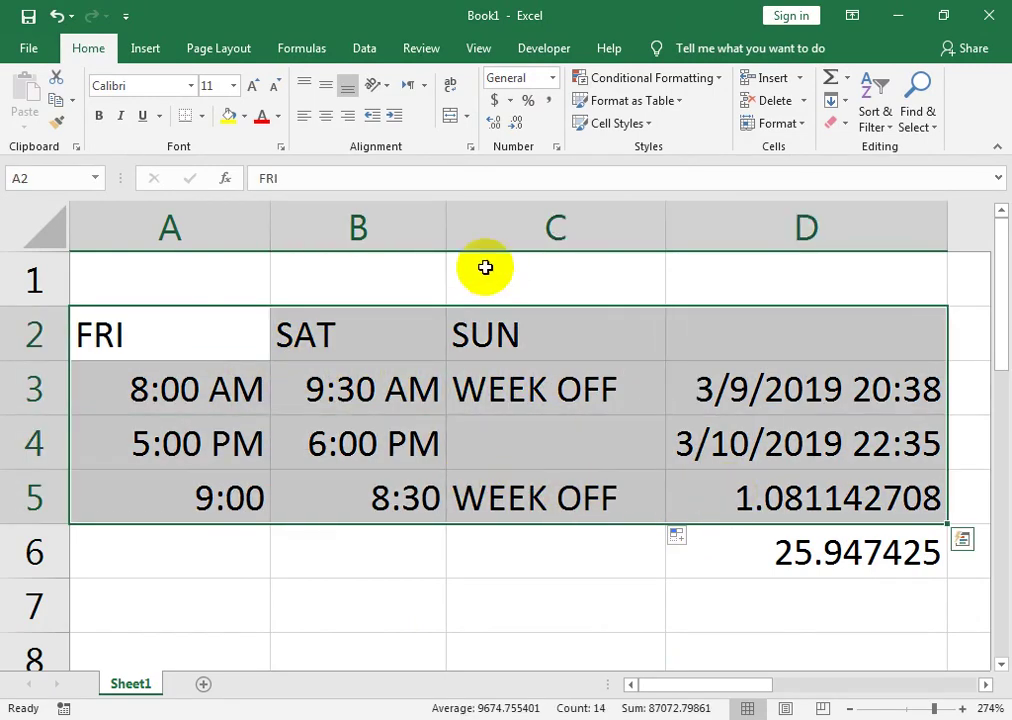
pyautogui.click(326, 115)
pyautogui.click(201, 116)
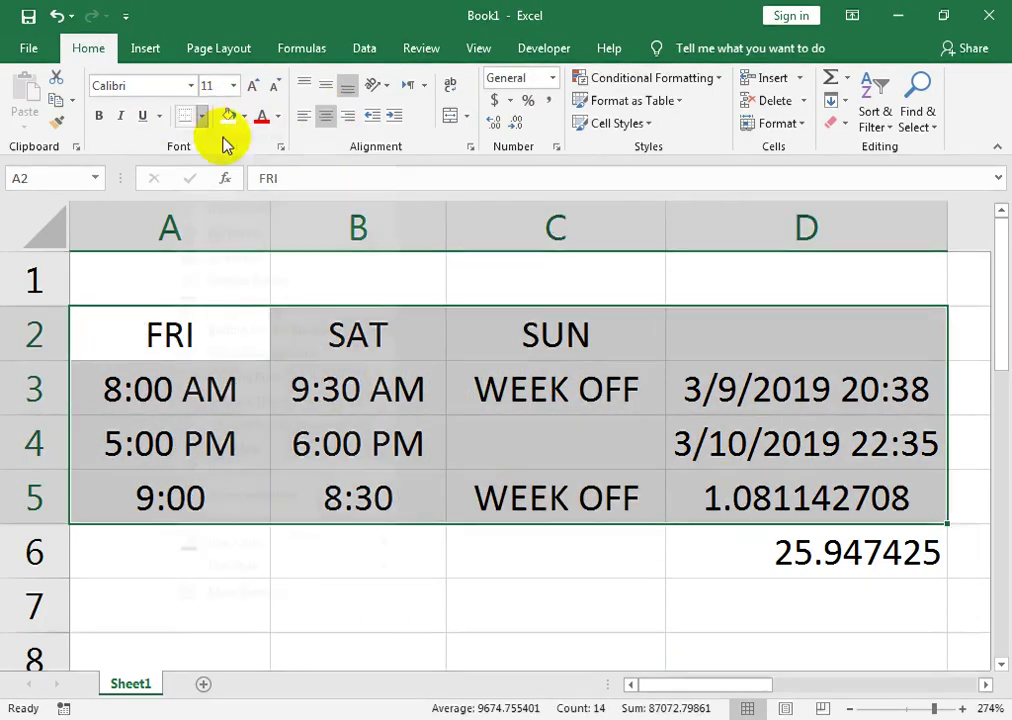
pyautogui.click(224, 333)
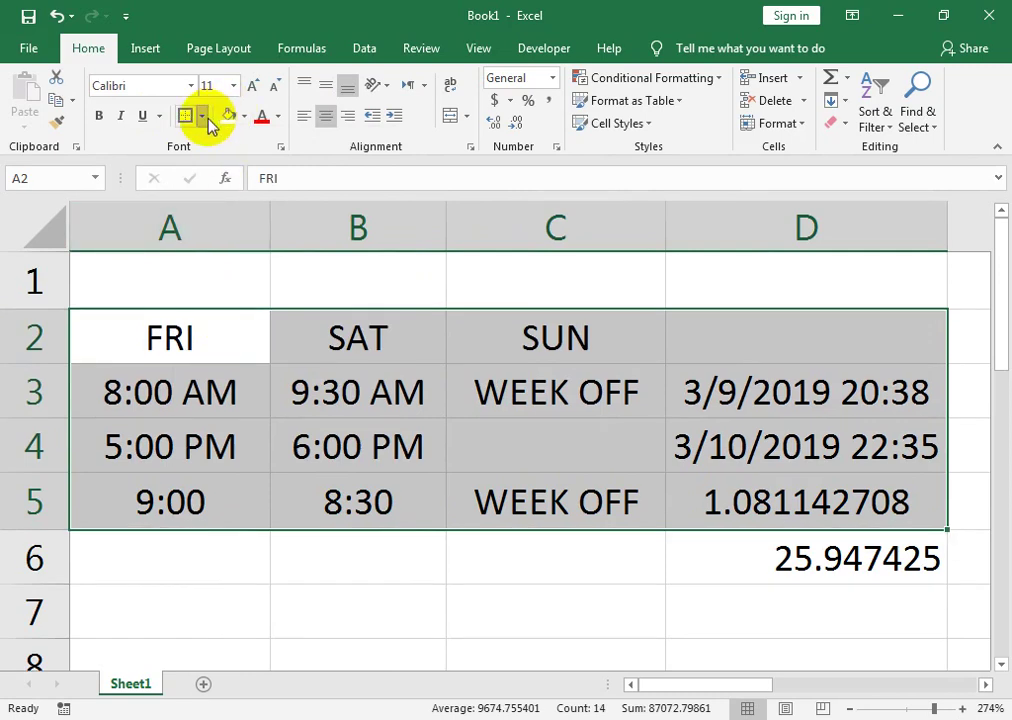
pyautogui.click(201, 116)
pyautogui.click(236, 284)
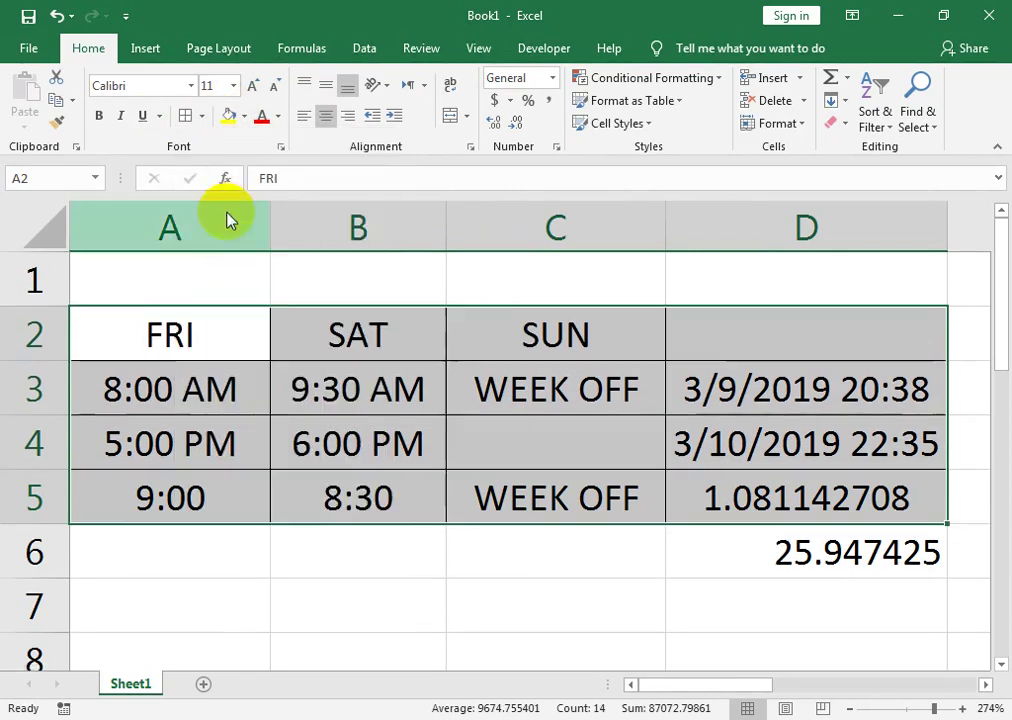
pyautogui.click(201, 116)
pyautogui.click(244, 332)
pyautogui.click(540, 569)
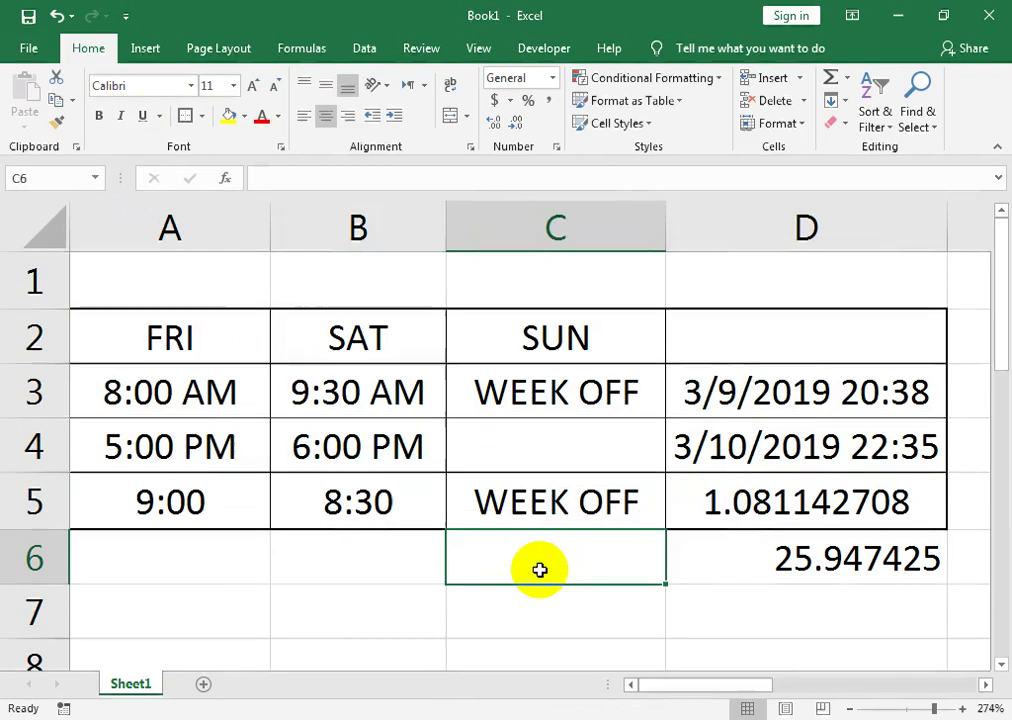
# - Apply a thick outside border around A6:D6
pyautogui.click(668, 565)
pyautogui.moveTo(657, 565); pyautogui.dragTo(156, 576)
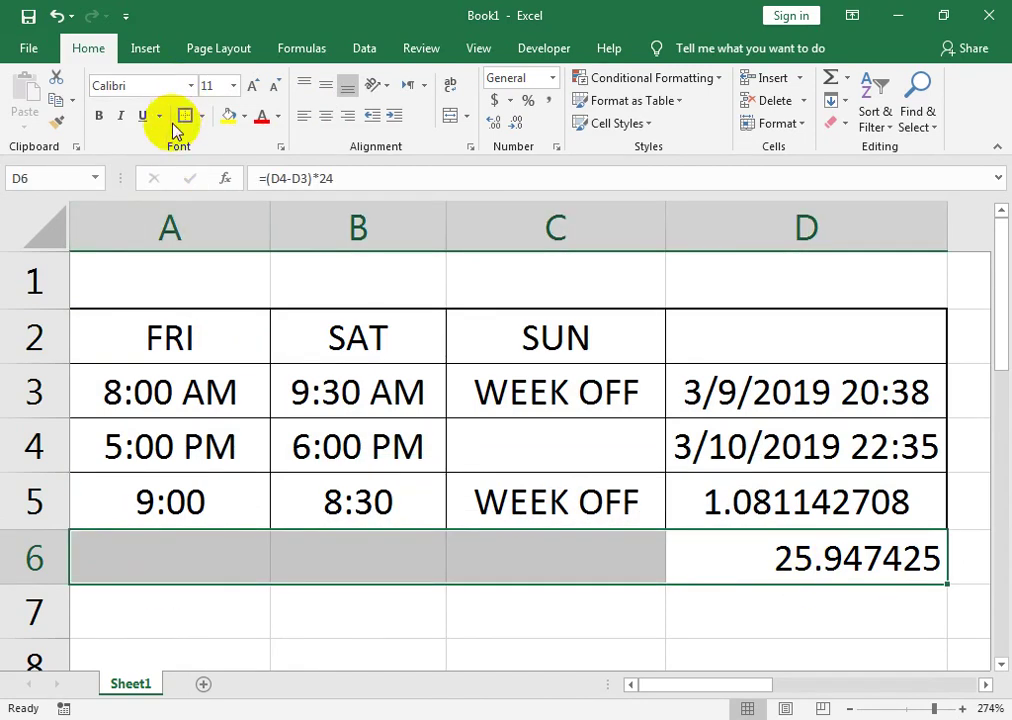
pyautogui.click(226, 560)
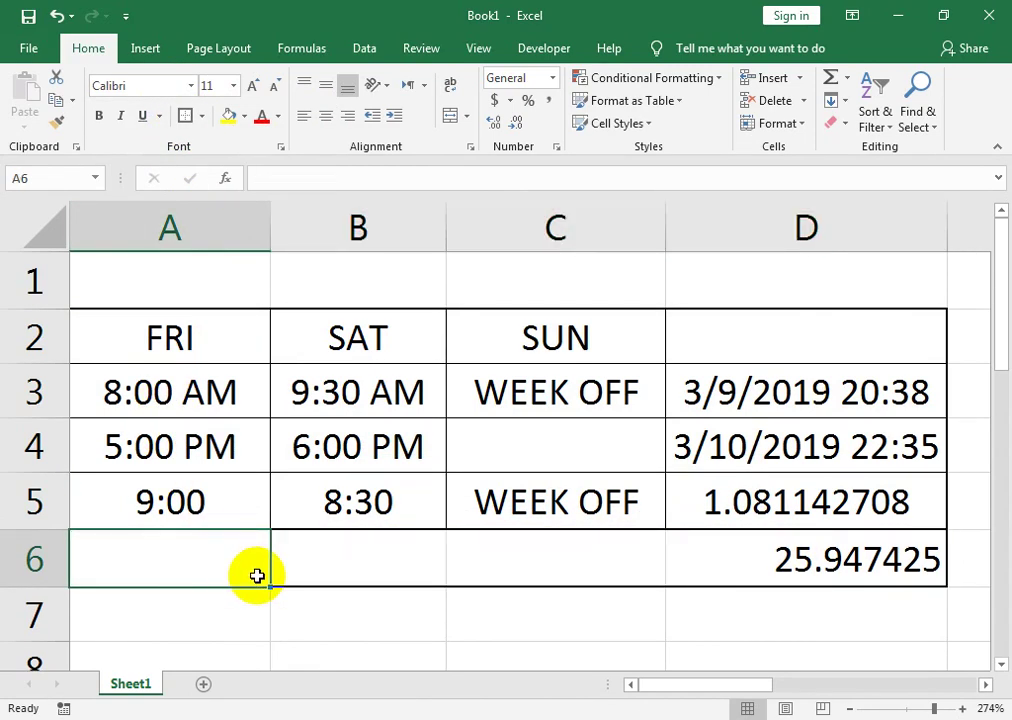
pyautogui.hotkey('ctrl', 'z')
pyautogui.click(428, 520)
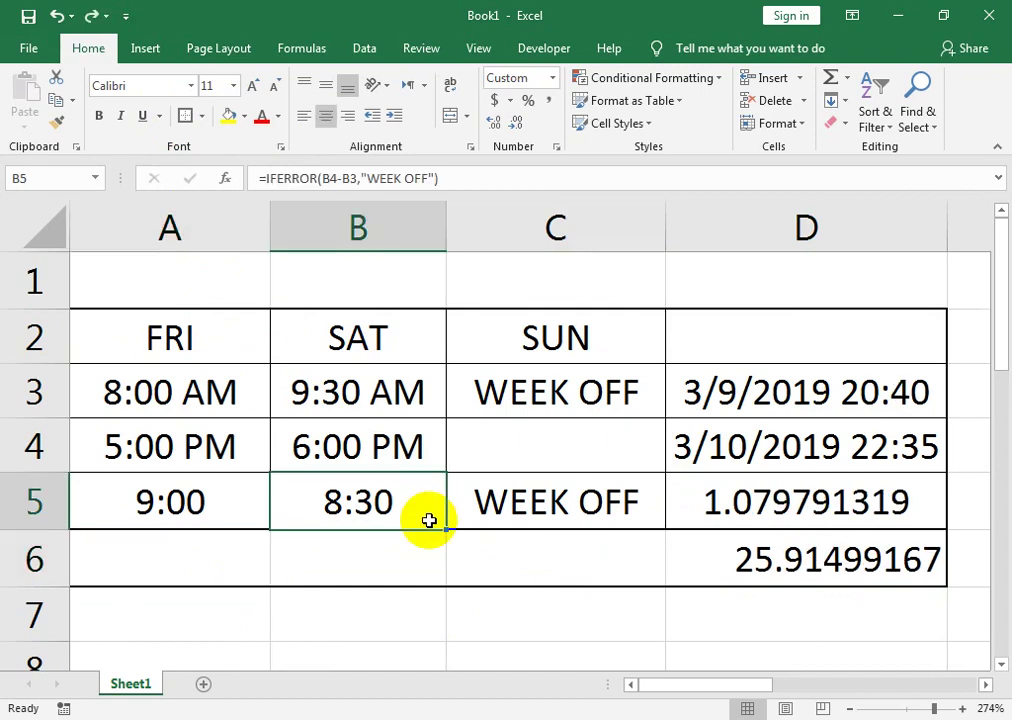
# - Enter the weekday heading MON in cell E2
pyautogui.click(976, 337)
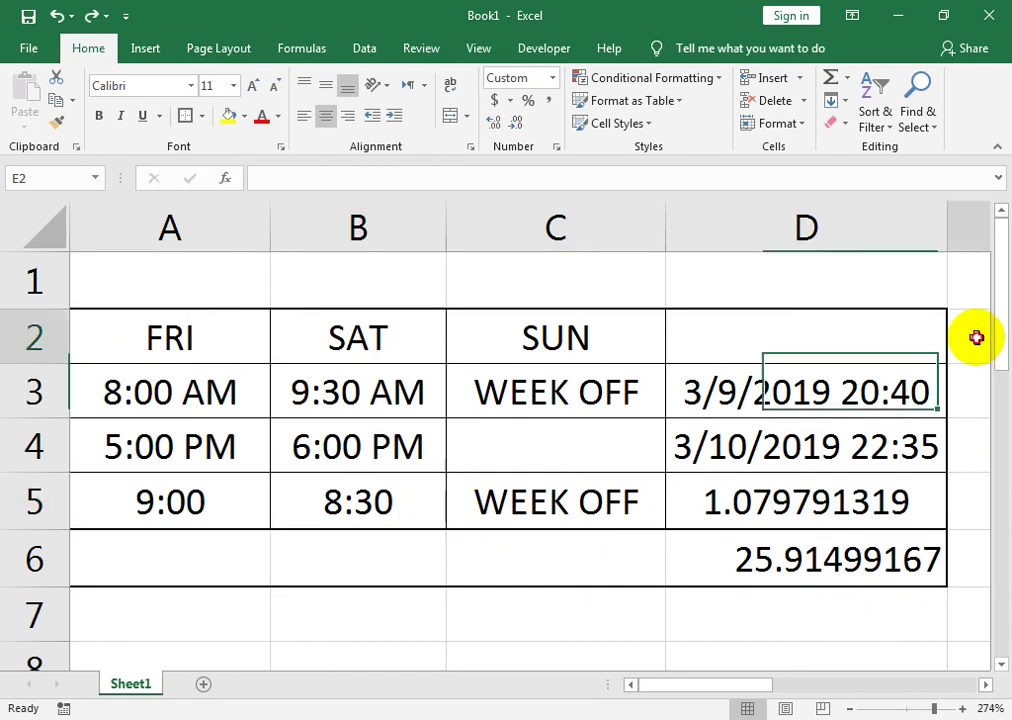
pyautogui.write('MON')
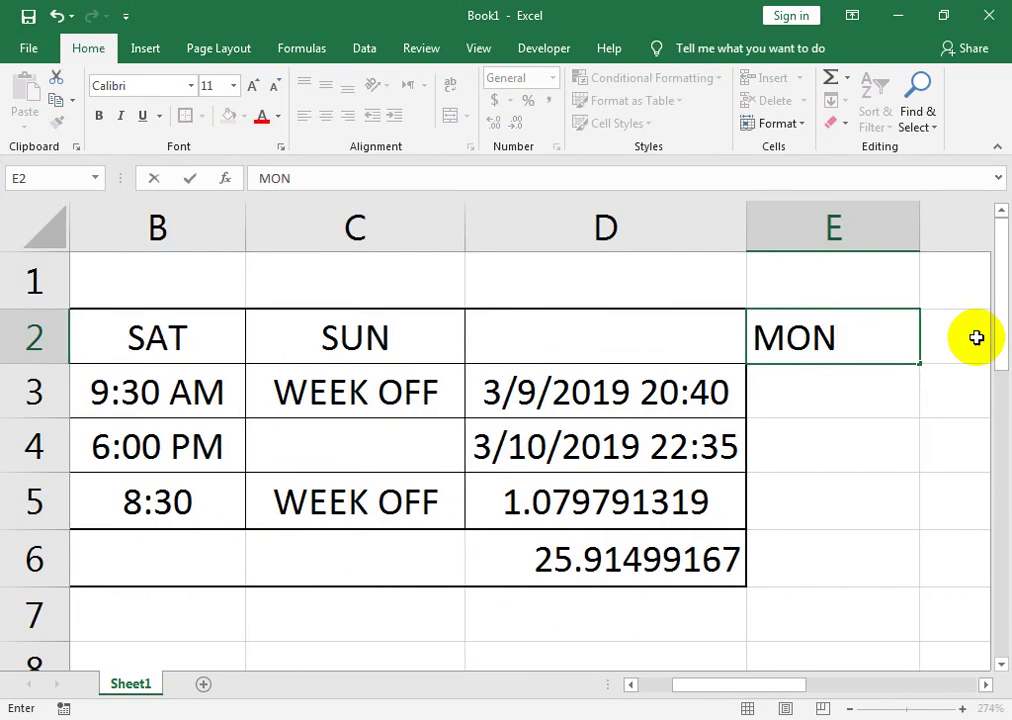
pyautogui.press('Return')
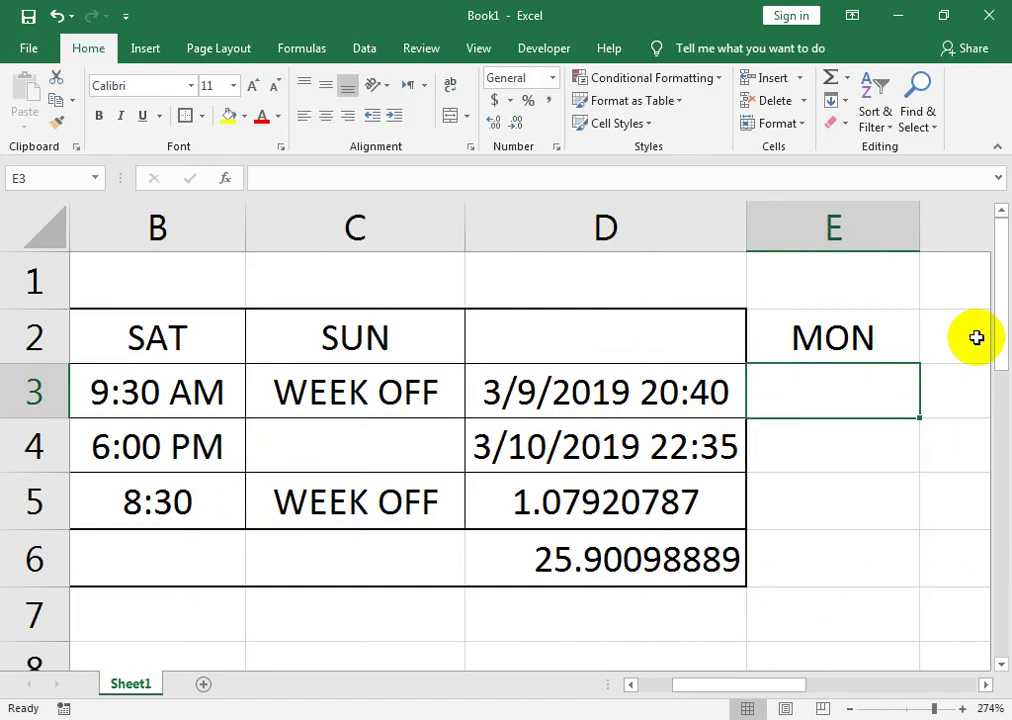
# - Enter 18:00 as the start time in cell E3 and format the cell as Time
pyautogui.write('8:')
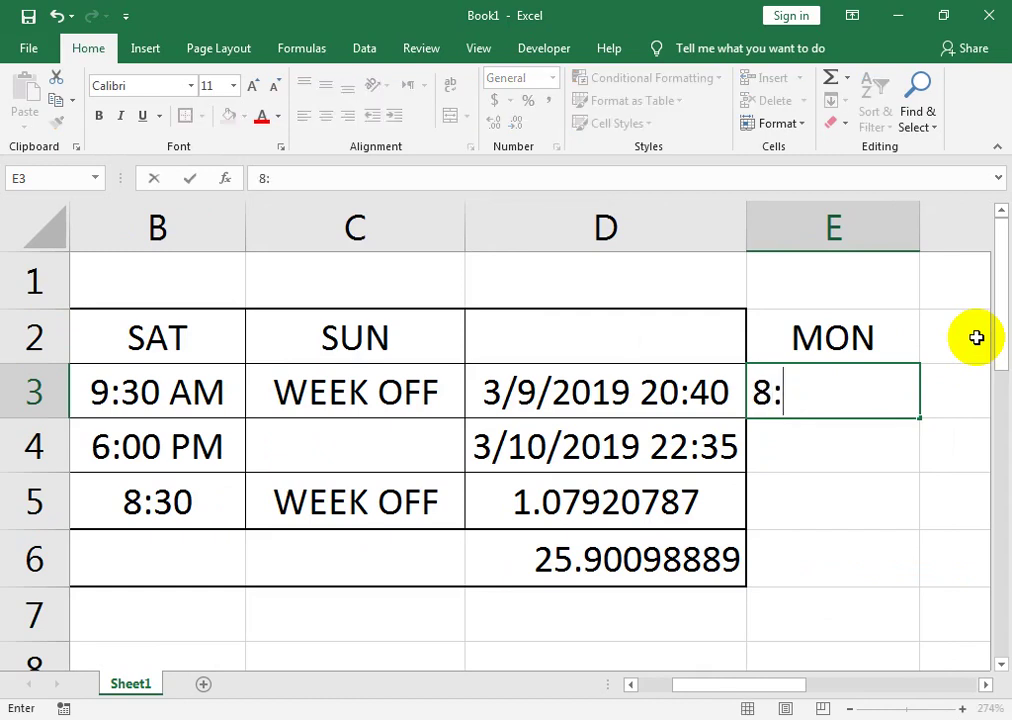
pyautogui.press('BackSpace')
pyautogui.press('BackSpace')
pyautogui.write('18:00')
pyautogui.press('Return')
pyautogui.press('Up')
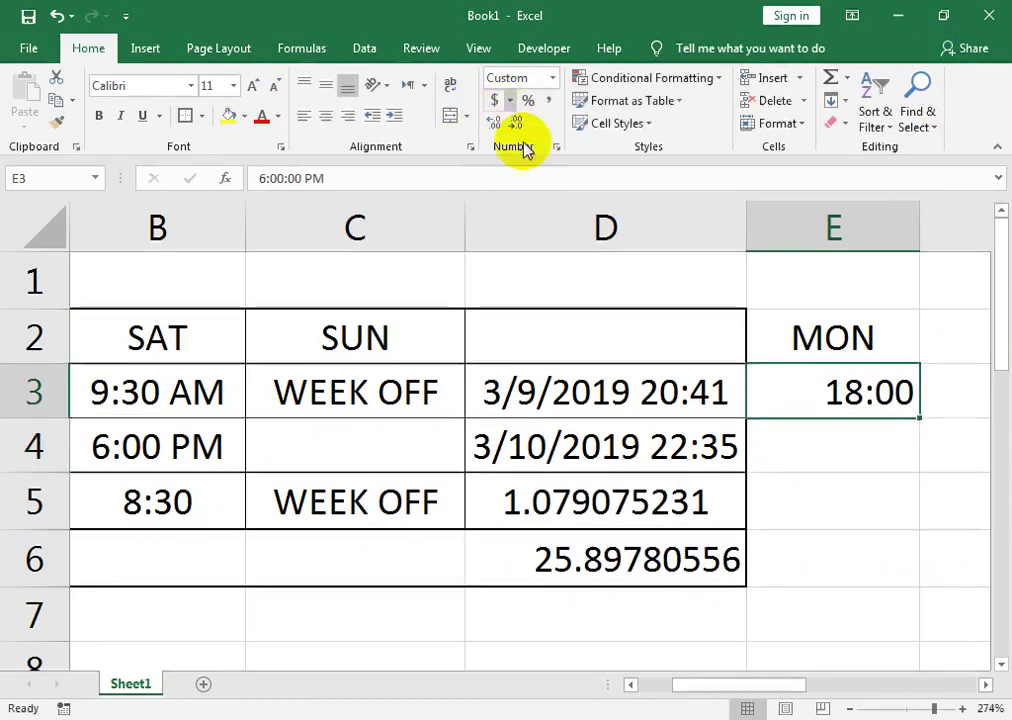
pyautogui.click(552, 77)
pyautogui.click(560, 373)
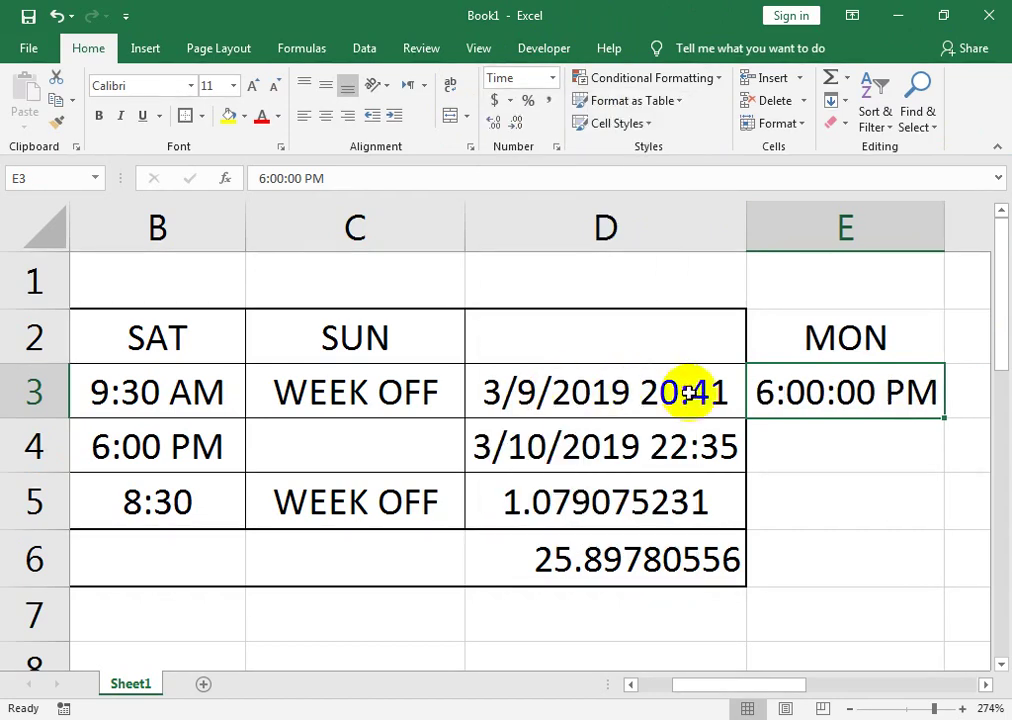
# - Enter 08:00:00 AM as the end time in cell E4
pyautogui.click(855, 445)
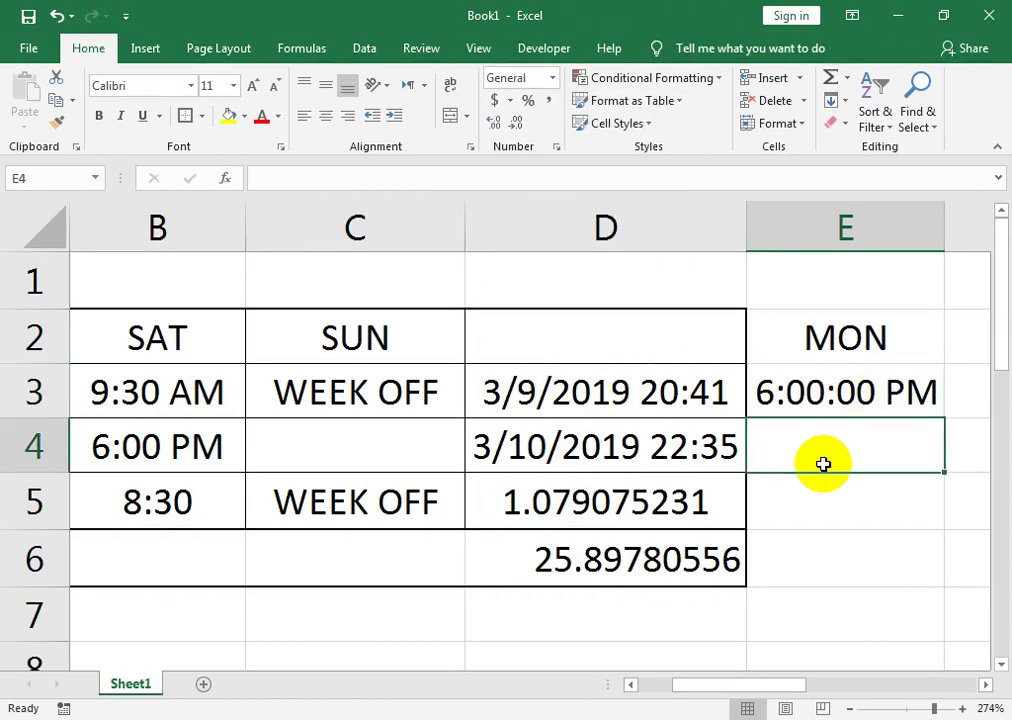
pyautogui.write('08:00')
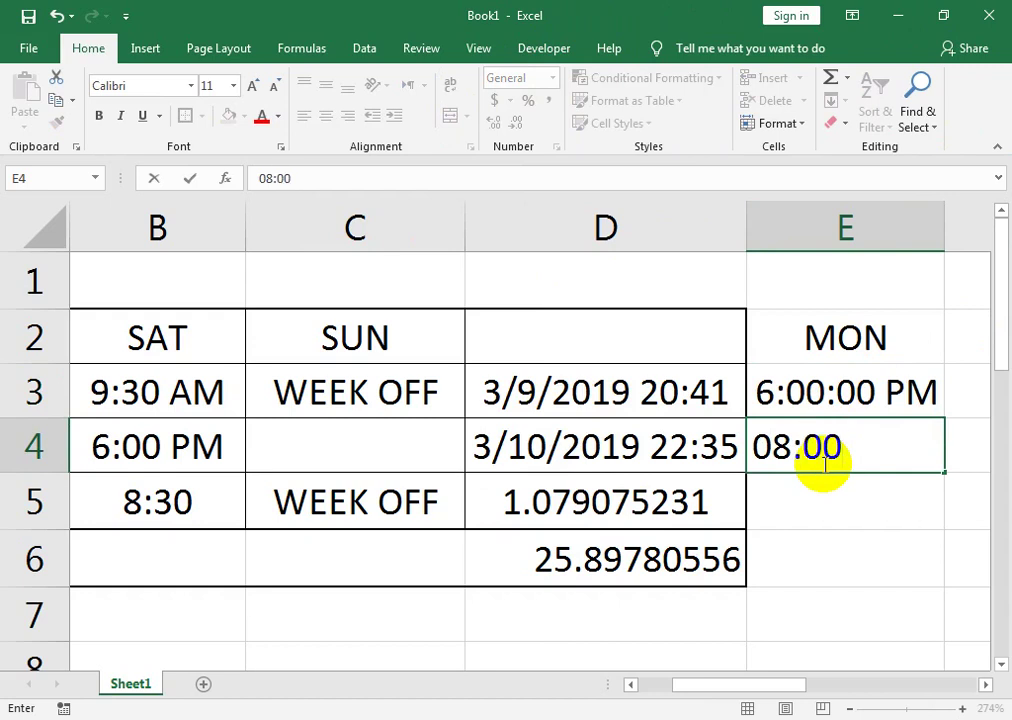
pyautogui.write(': 00 A')
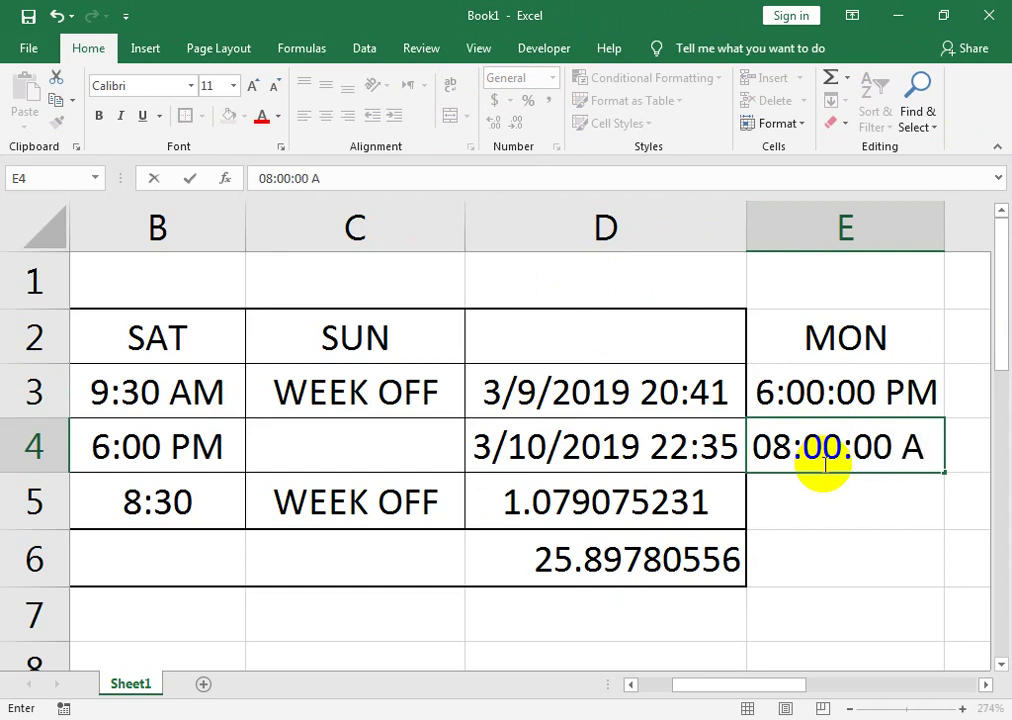
pyautogui.write('M')
pyautogui.press('Return')
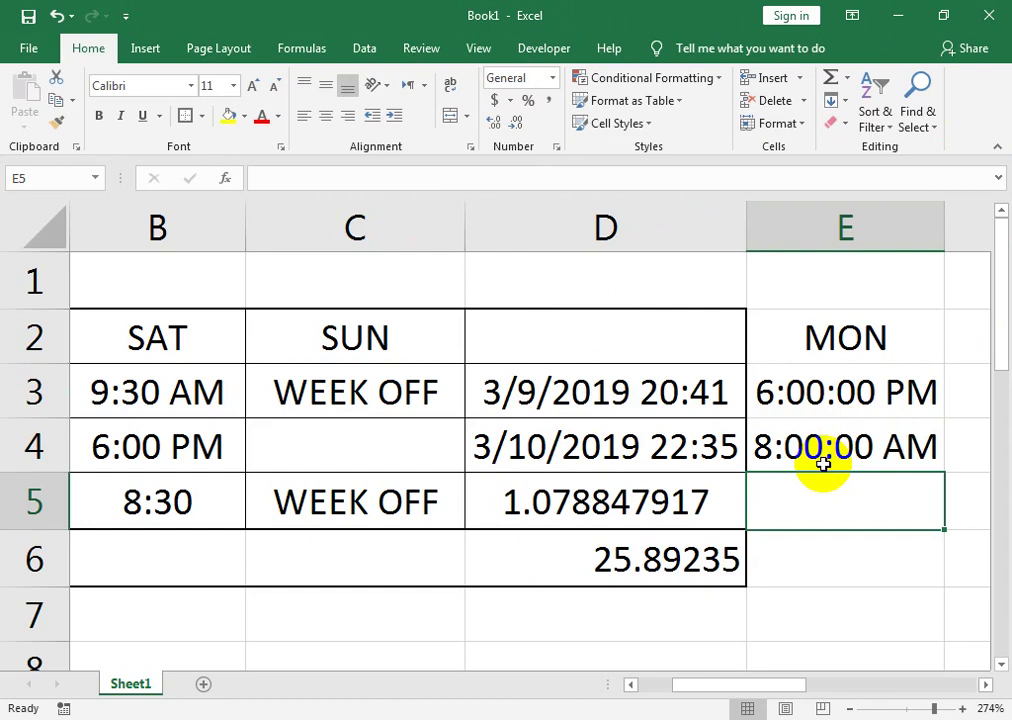
# - Enter the formula =E4-E3 in cell E5 and widen column E
pyautogui.write('=')
pyautogui.click(822, 458)
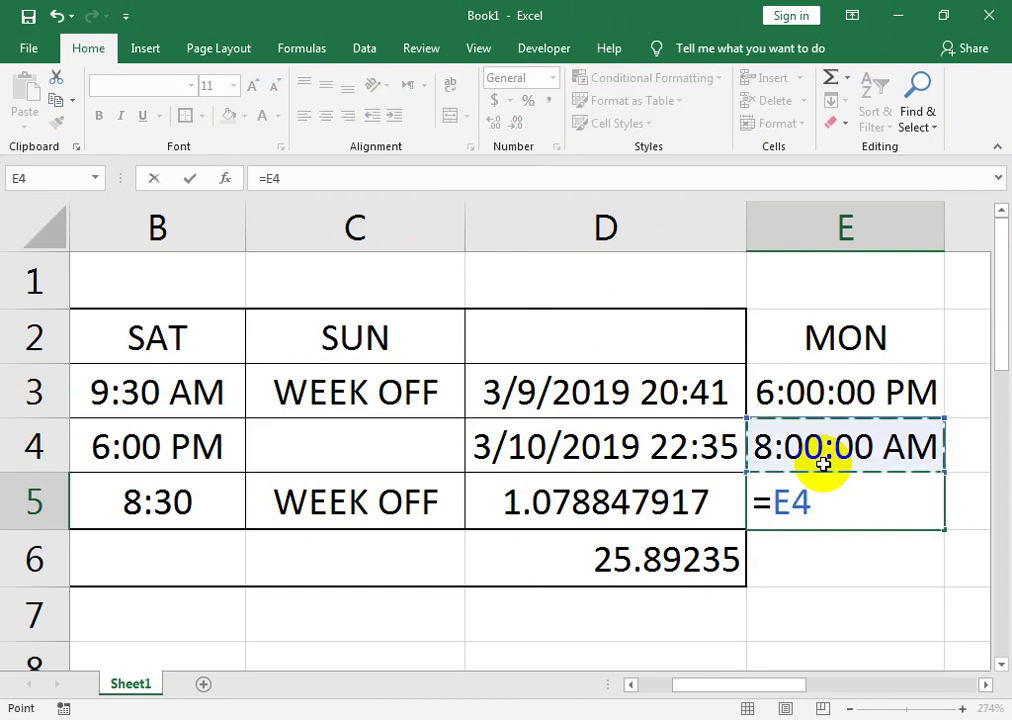
pyautogui.write('-')
pyautogui.press('Up')
pyautogui.press('Up')
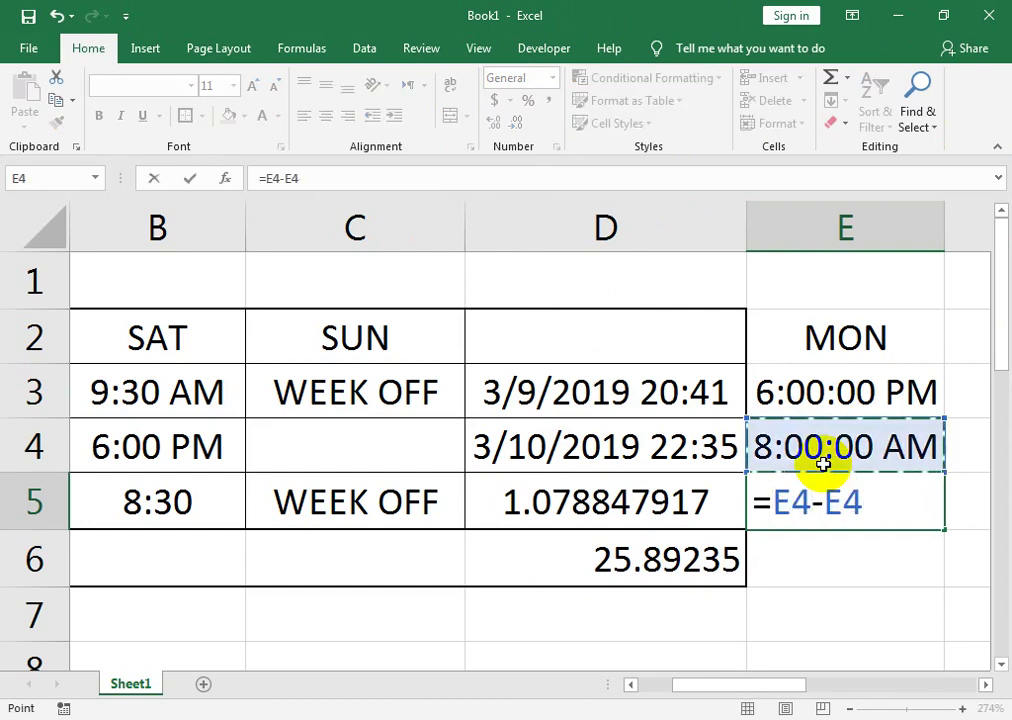
pyautogui.press('Return')
pyautogui.press('Up')
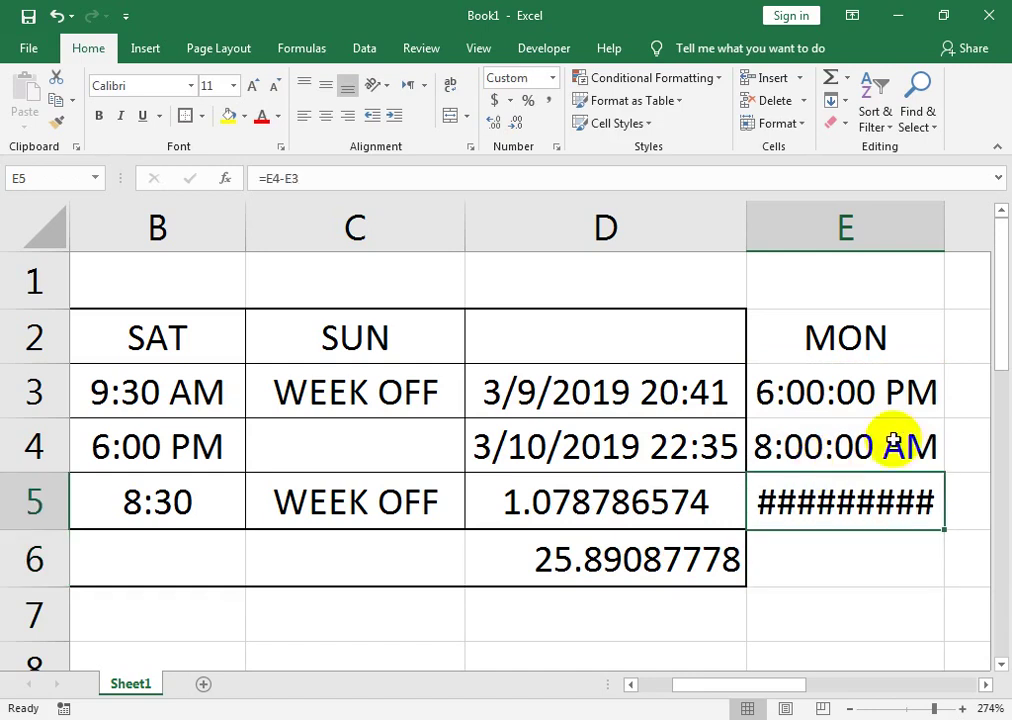
pyautogui.moveTo(944, 205); pyautogui.dragTo(990, 203)
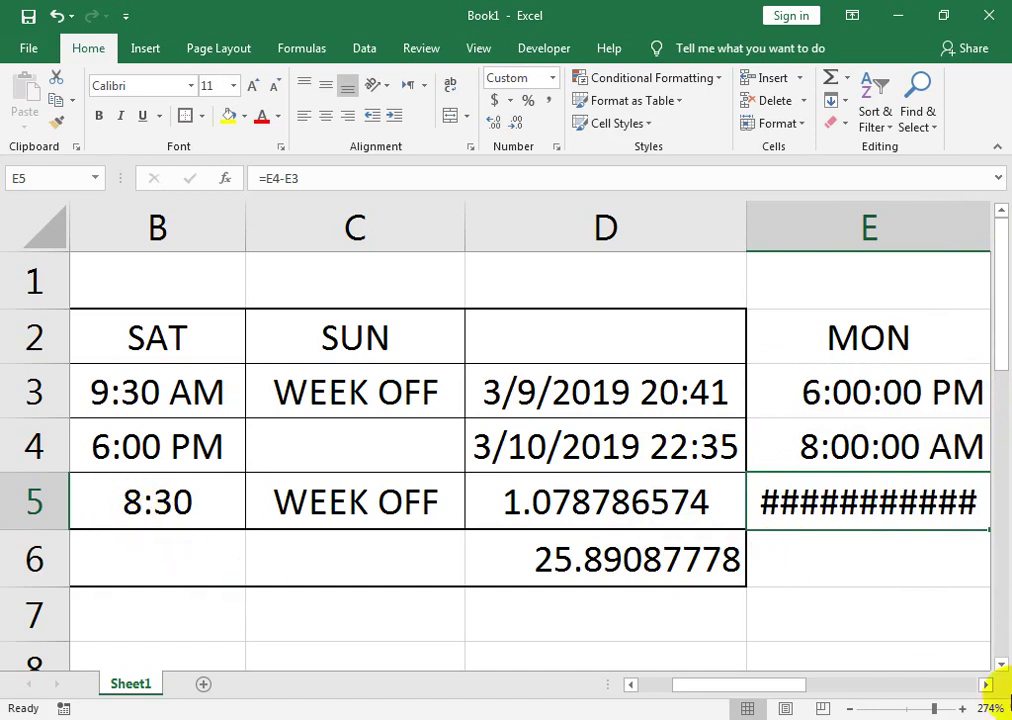
# - Replace the formula in cell E5 with =MOD(E4-E3,1) to calculate the overnight shift's hours
pyautogui.press('Delete')
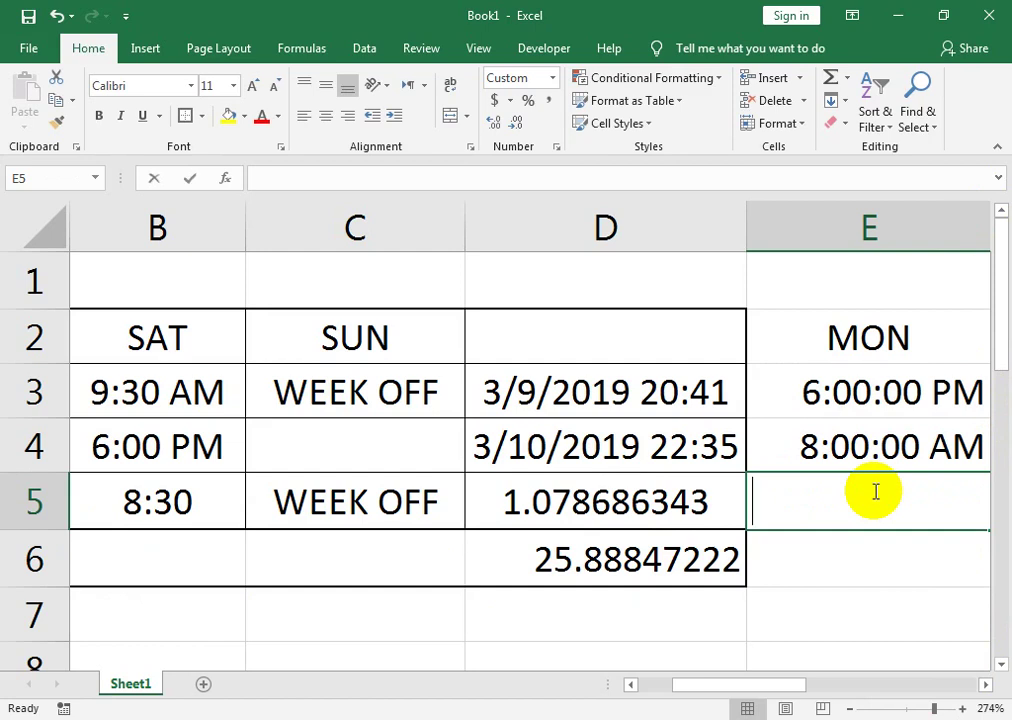
pyautogui.write('=')
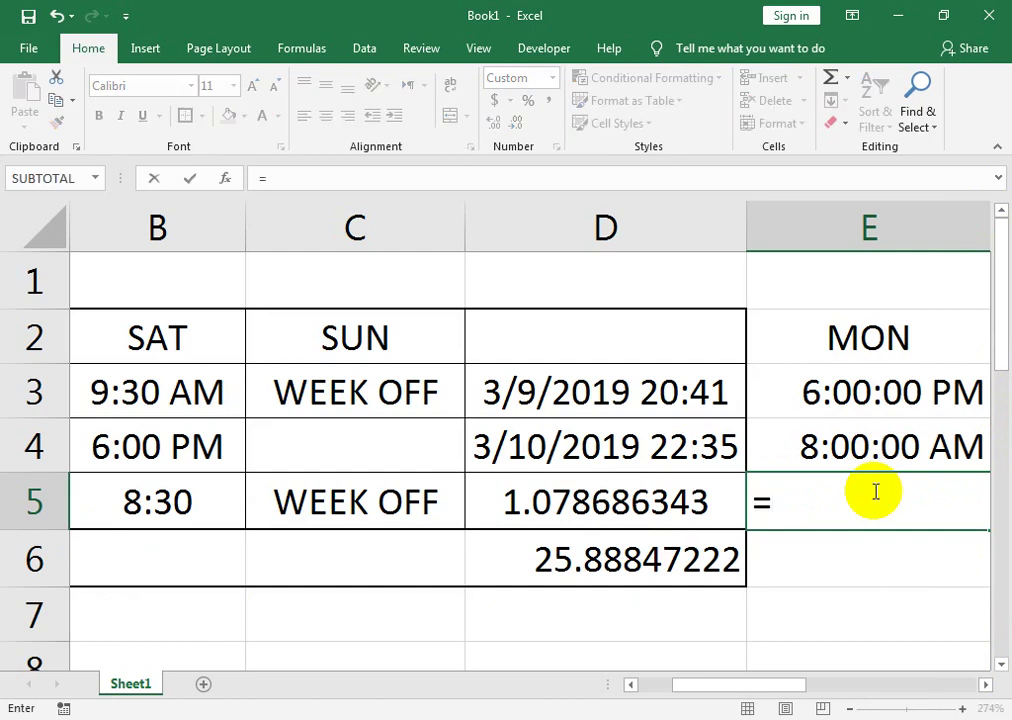
pyautogui.write('MODF')
pyautogui.press('BackSpace')
pyautogui.write('(')
pyautogui.press('Up')
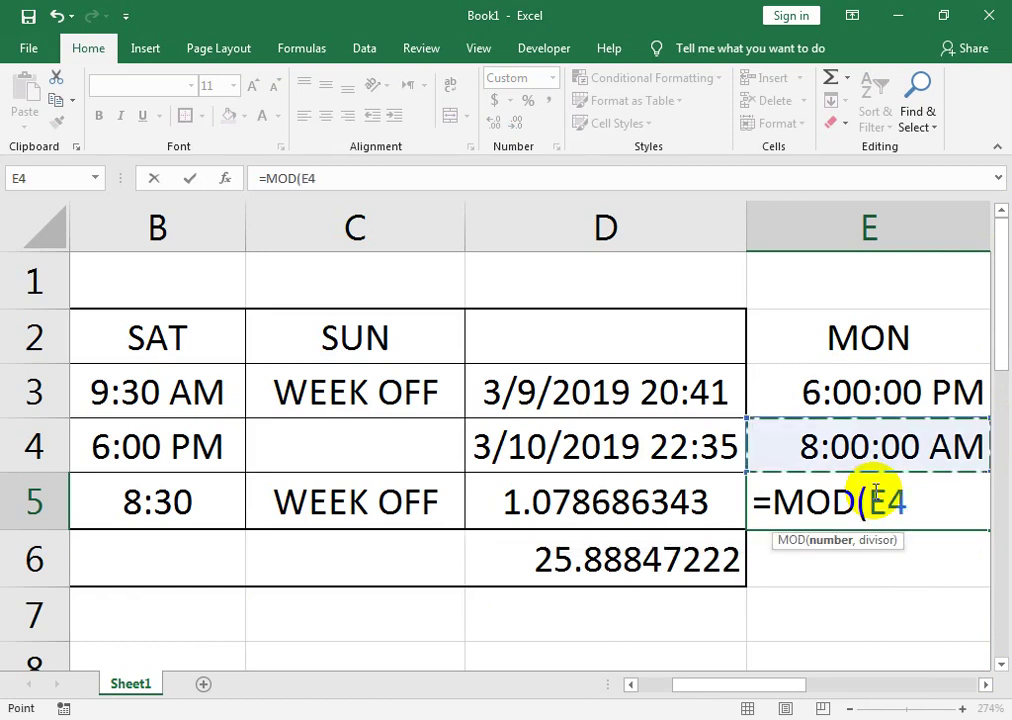
pyautogui.write('-')
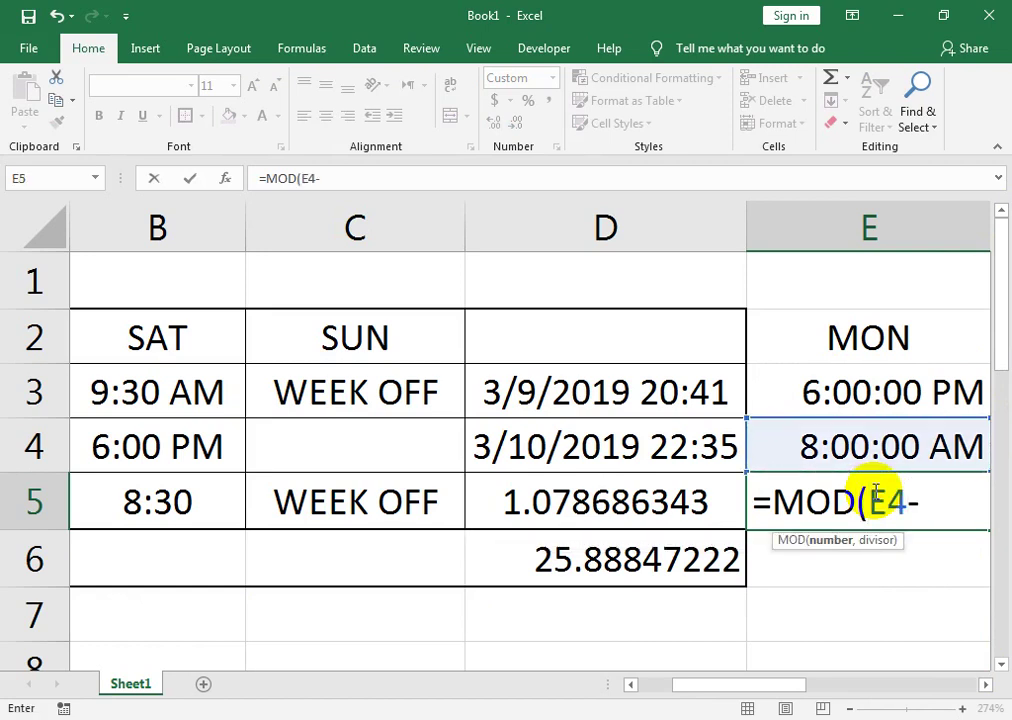
pyautogui.press('Up')
pyautogui.press('Up')
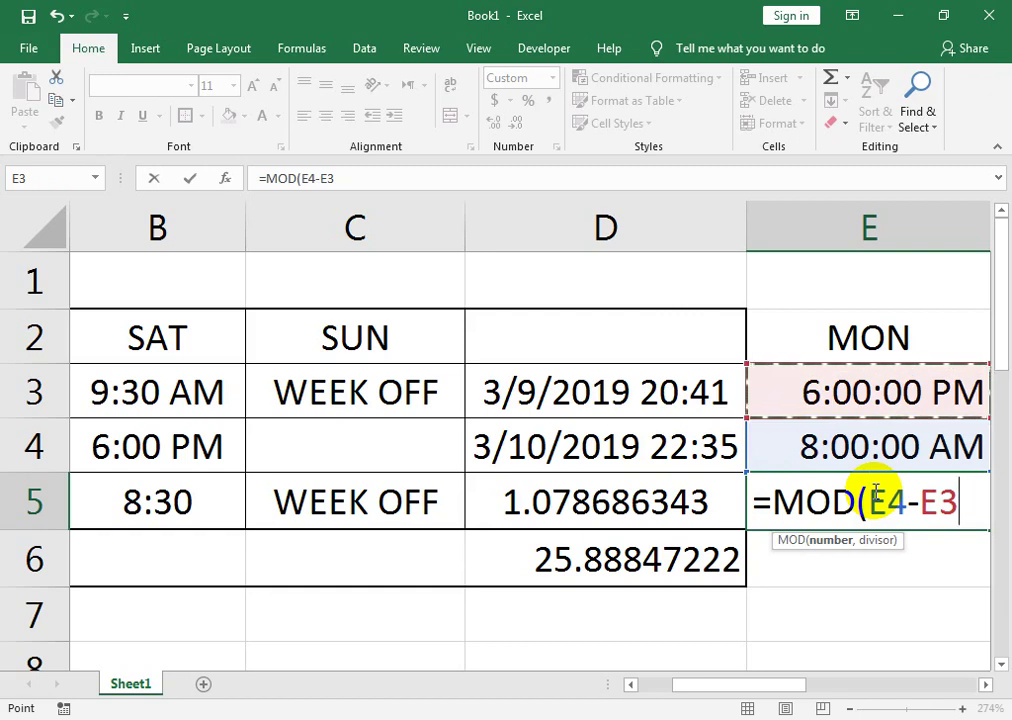
pyautogui.write(',1)')
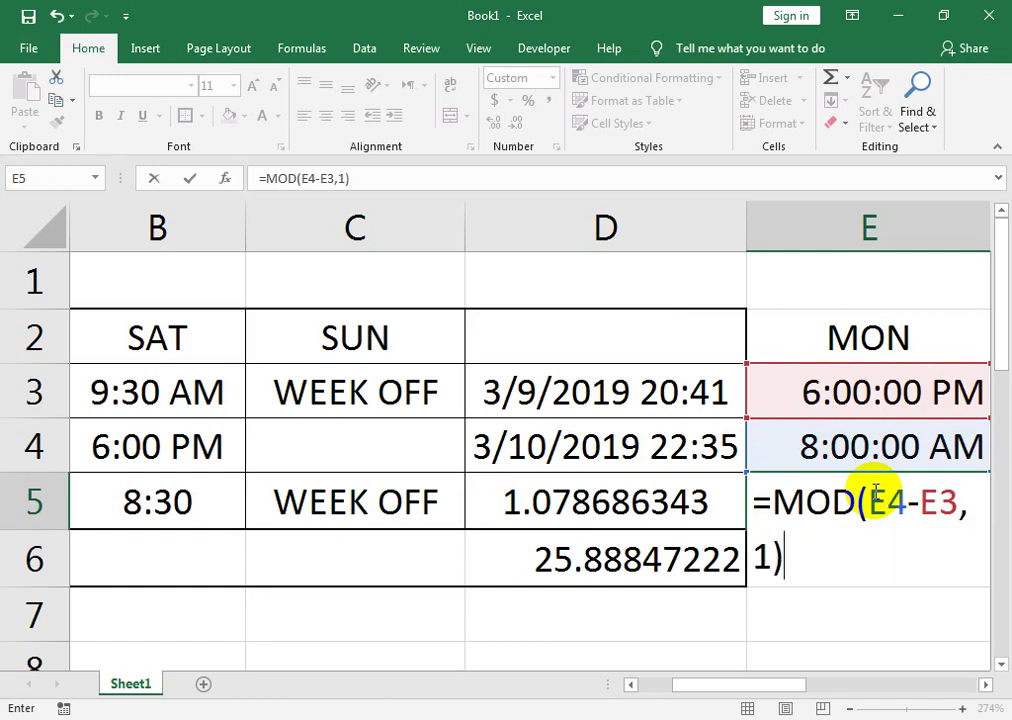
pyautogui.press('Return')
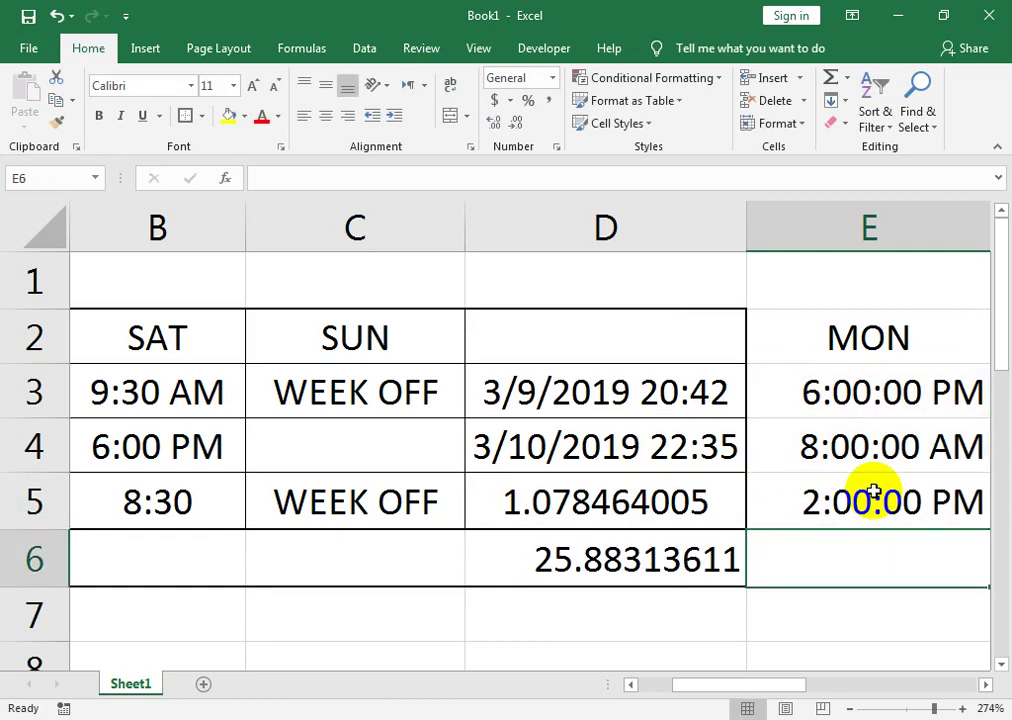
# - Apply the custom number format h:mm to the hours result in cell E5
pyautogui.click(955, 497)
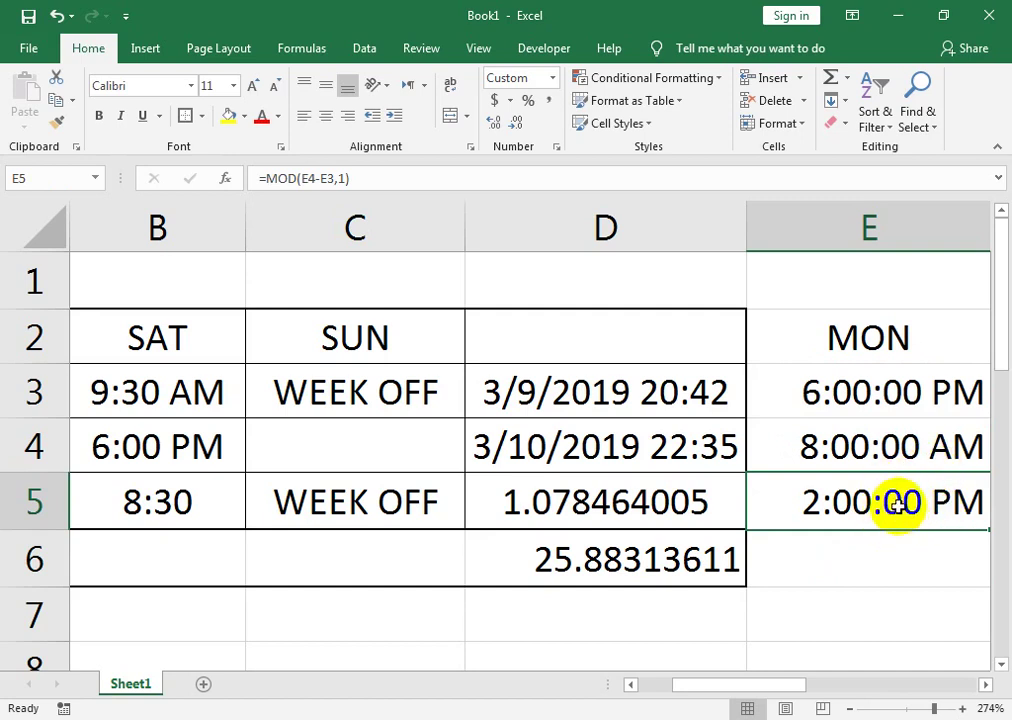
pyautogui.click(557, 149)
pyautogui.moveTo(707, 198); pyautogui.dragTo(394, 170)
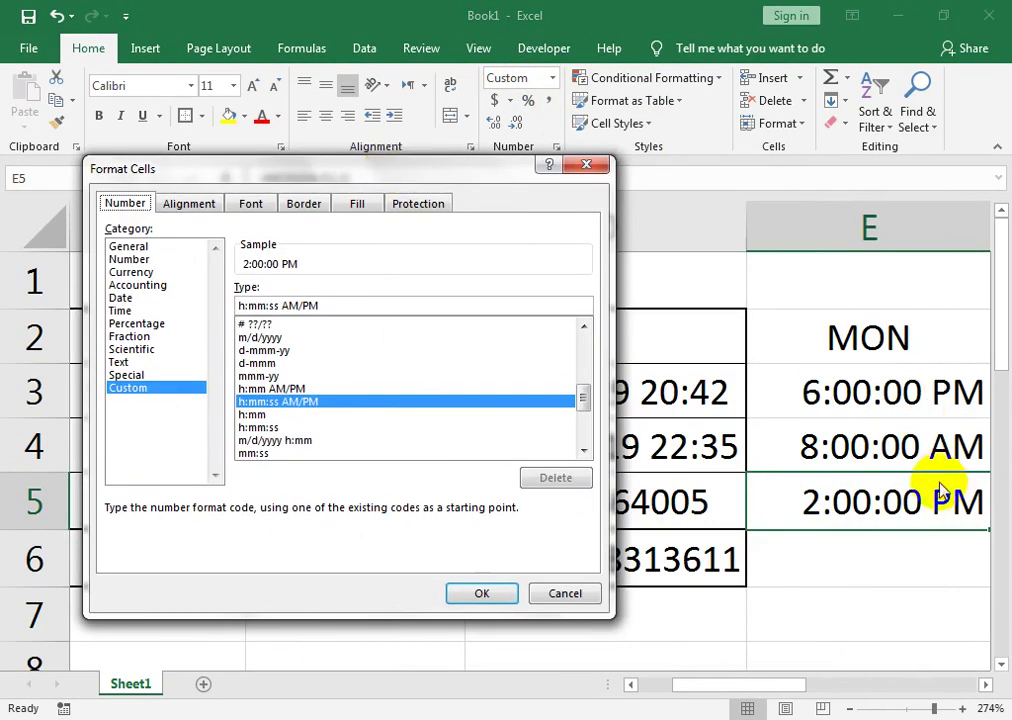
pyautogui.click(258, 414)
pyautogui.click(505, 596)
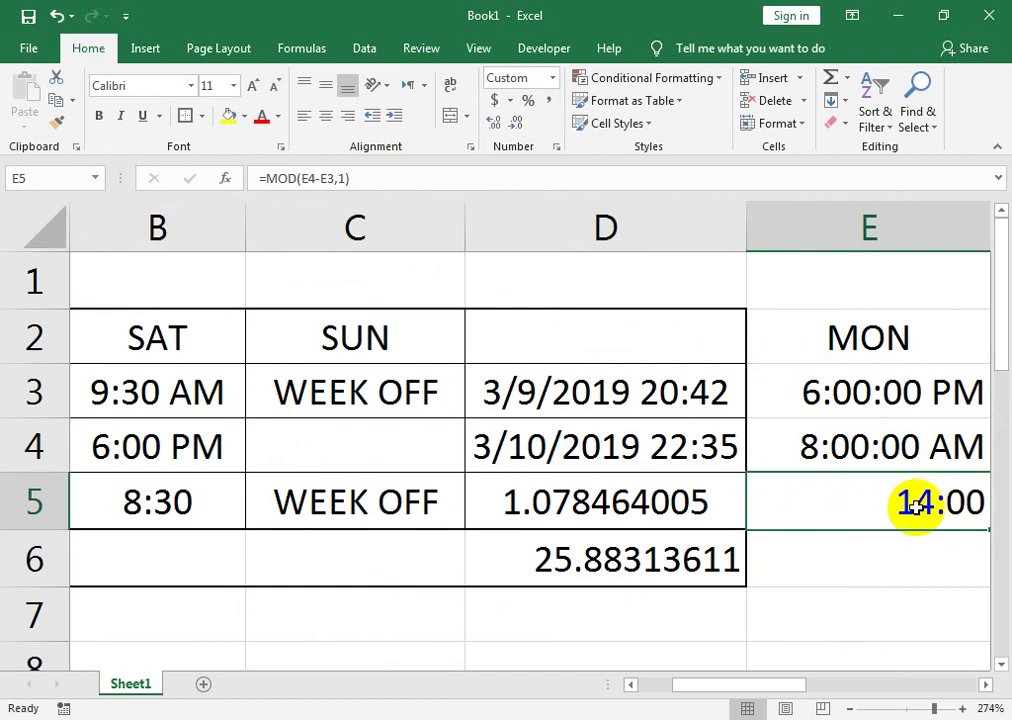
# - Format the MON start and end times in E3:E4 with the custom format h:mm AM/PM
pyautogui.moveTo(829, 389); pyautogui.dragTo(831, 427)
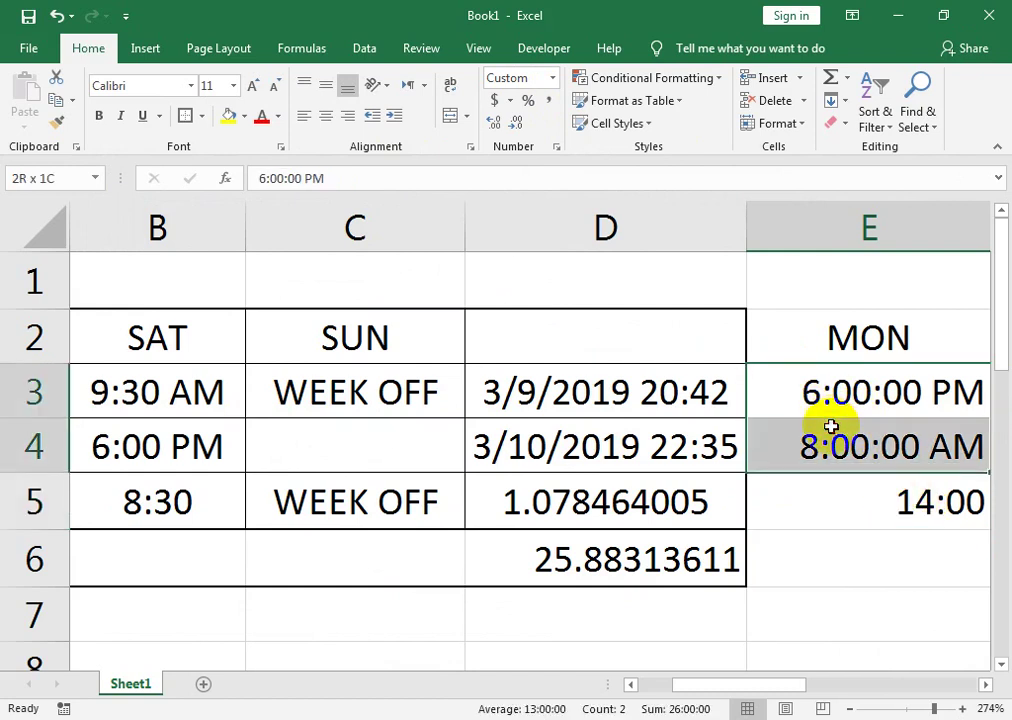
pyautogui.click(556, 147)
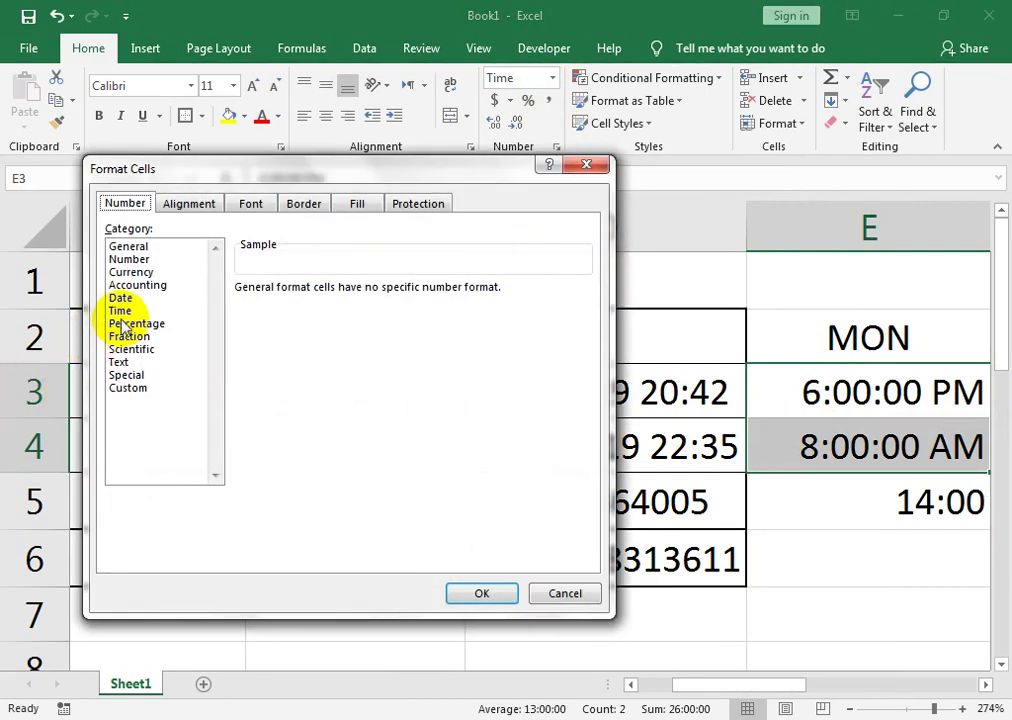
pyautogui.click(120, 311)
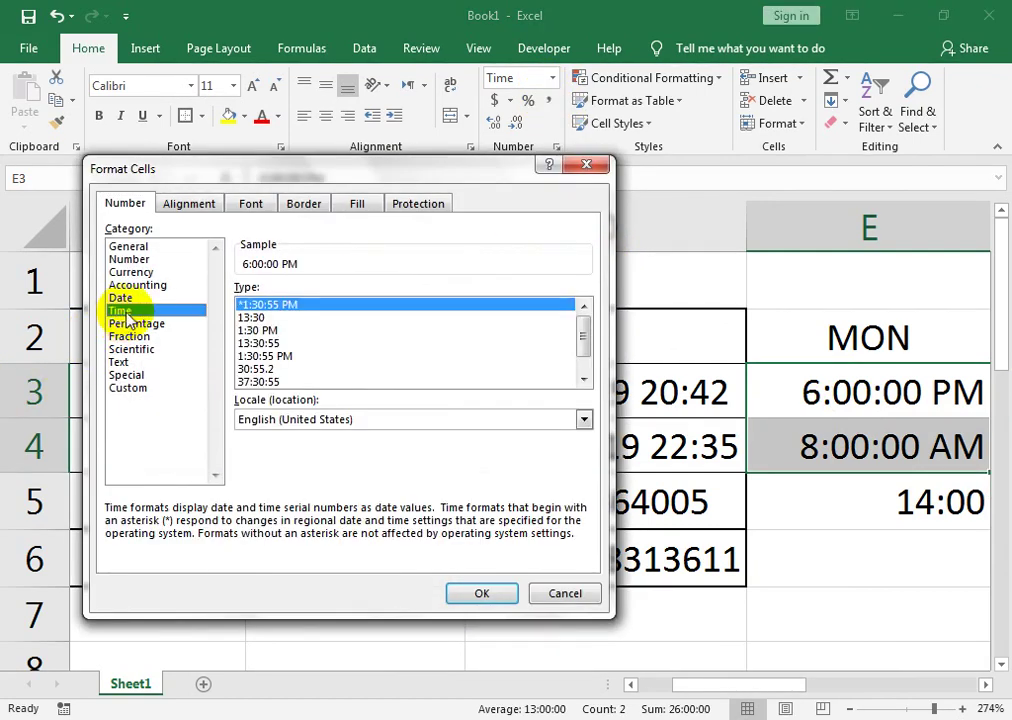
pyautogui.click(278, 345)
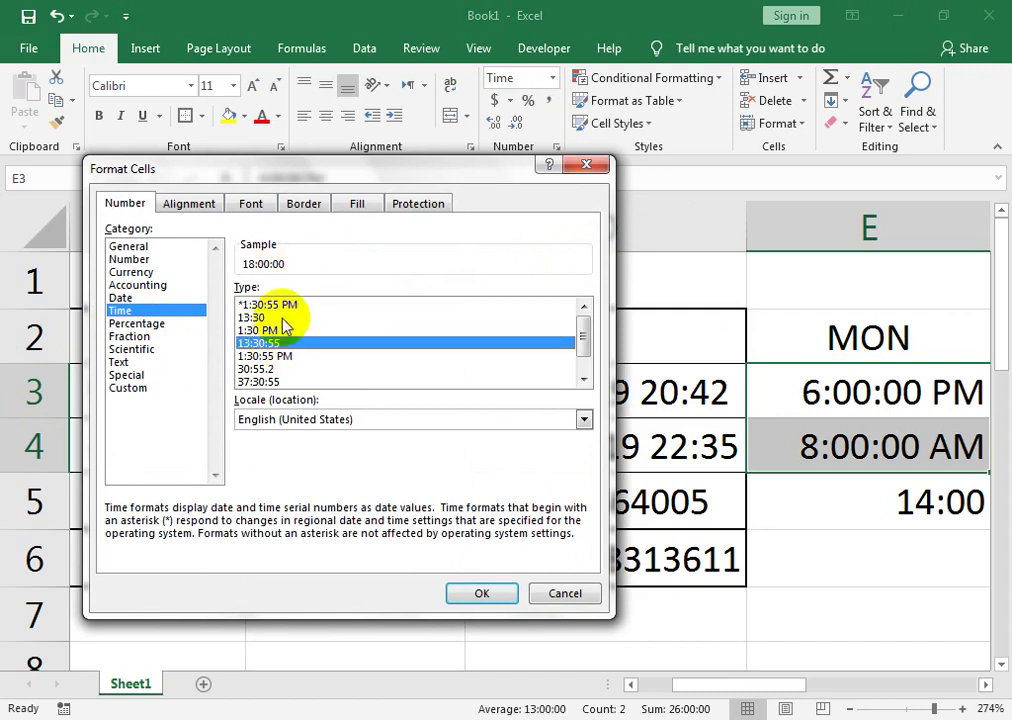
pyautogui.click(129, 388)
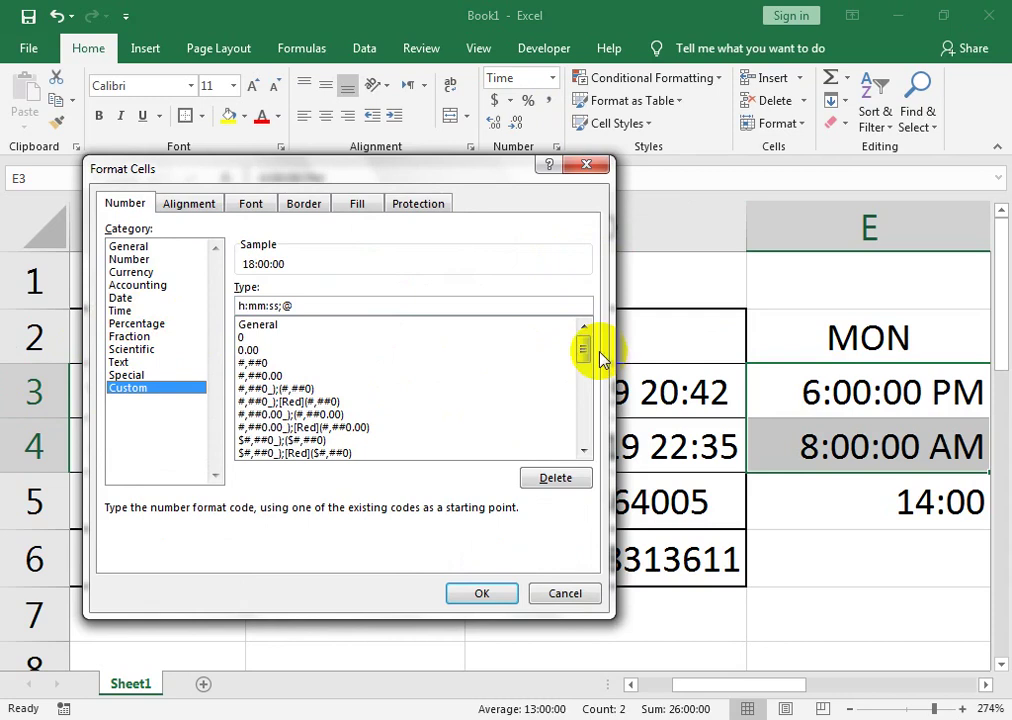
pyautogui.moveTo(583, 350); pyautogui.dragTo(585, 393)
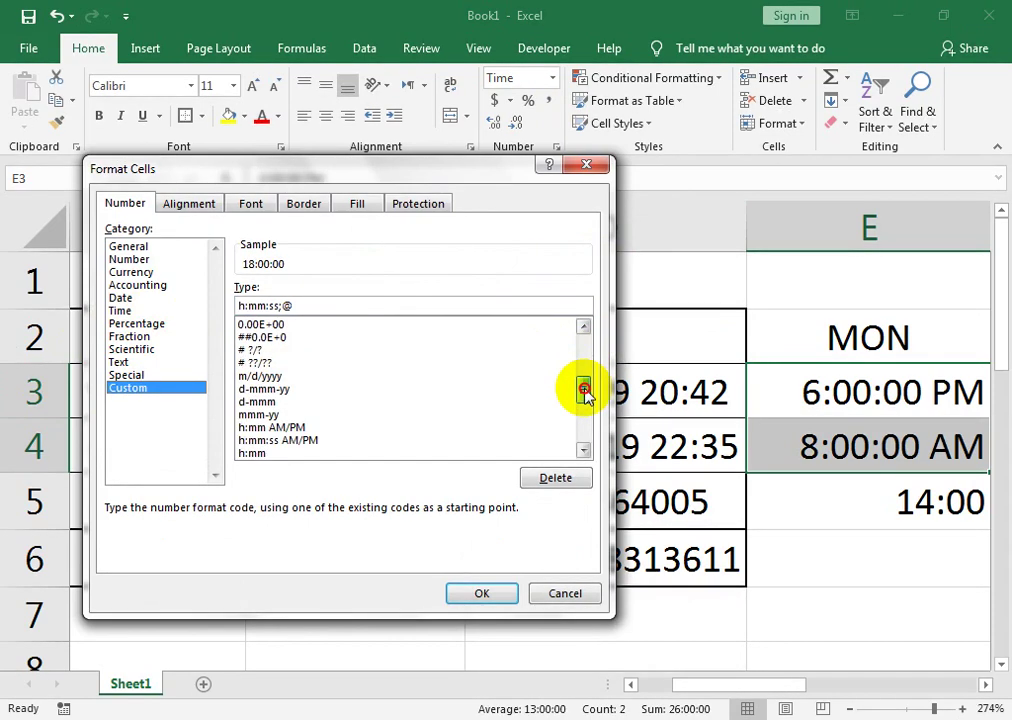
pyautogui.click(270, 427)
pyautogui.click(500, 592)
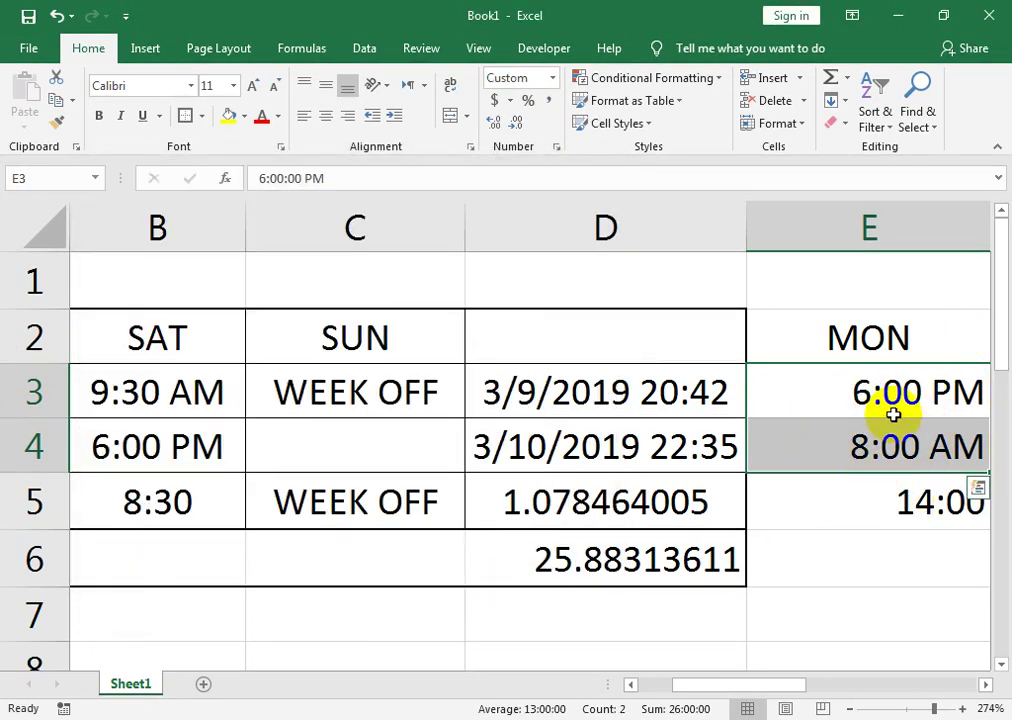
# - Apply All Borders to the whole table range A2:E6
pyautogui.moveTo(870, 340); pyautogui.dragTo(35, 545)
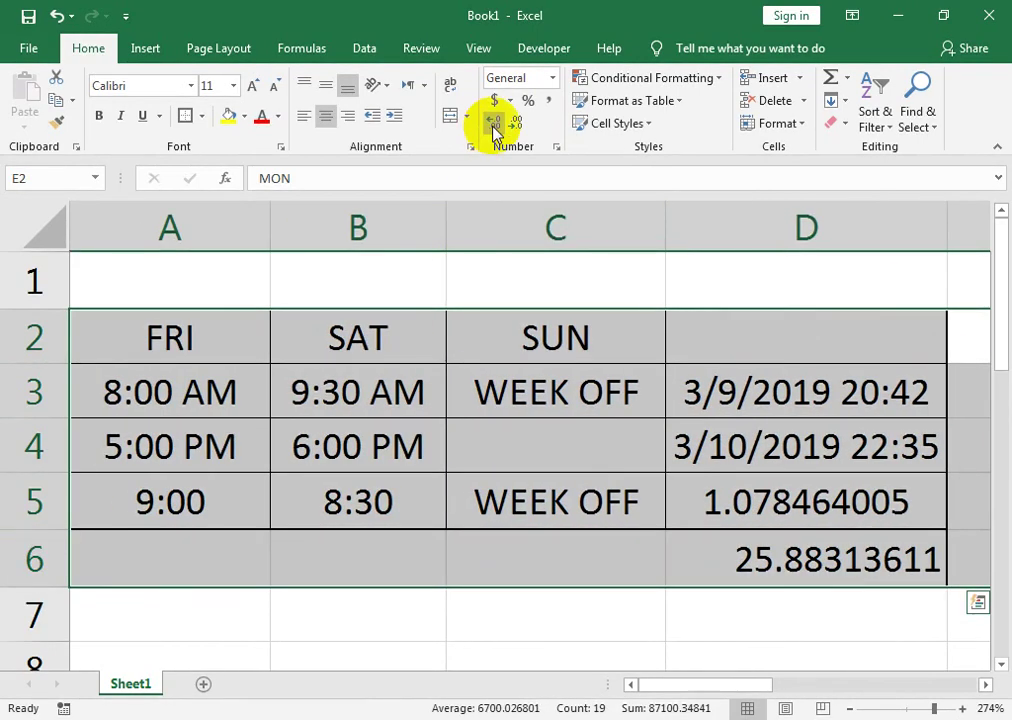
pyautogui.click(185, 119)
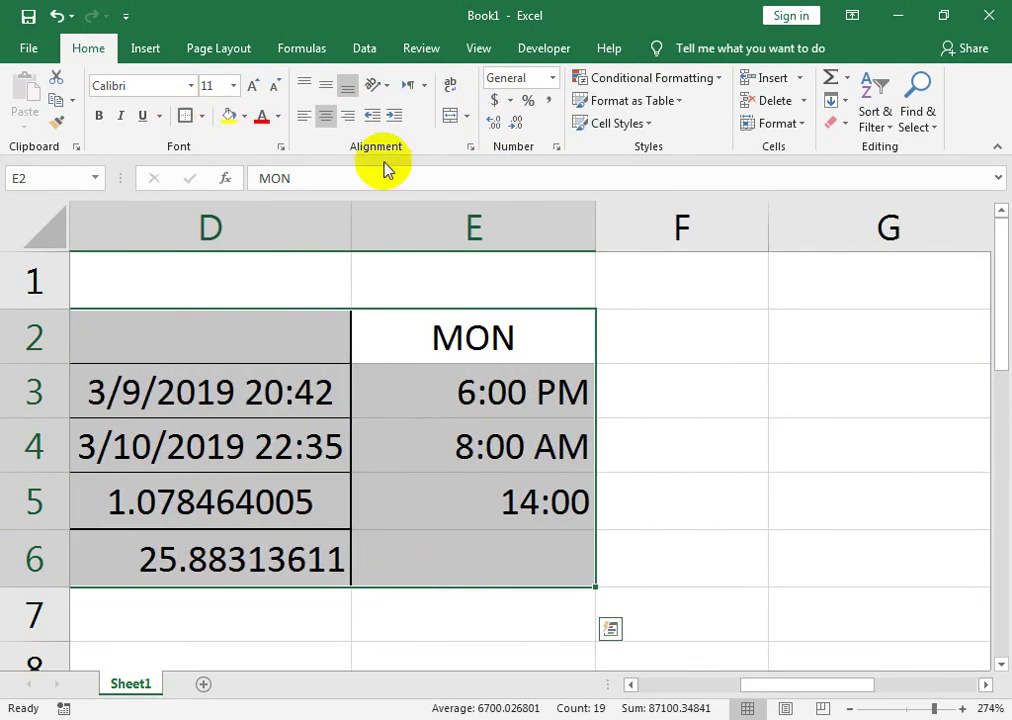
pyautogui.click(202, 118)
pyautogui.click(228, 286)
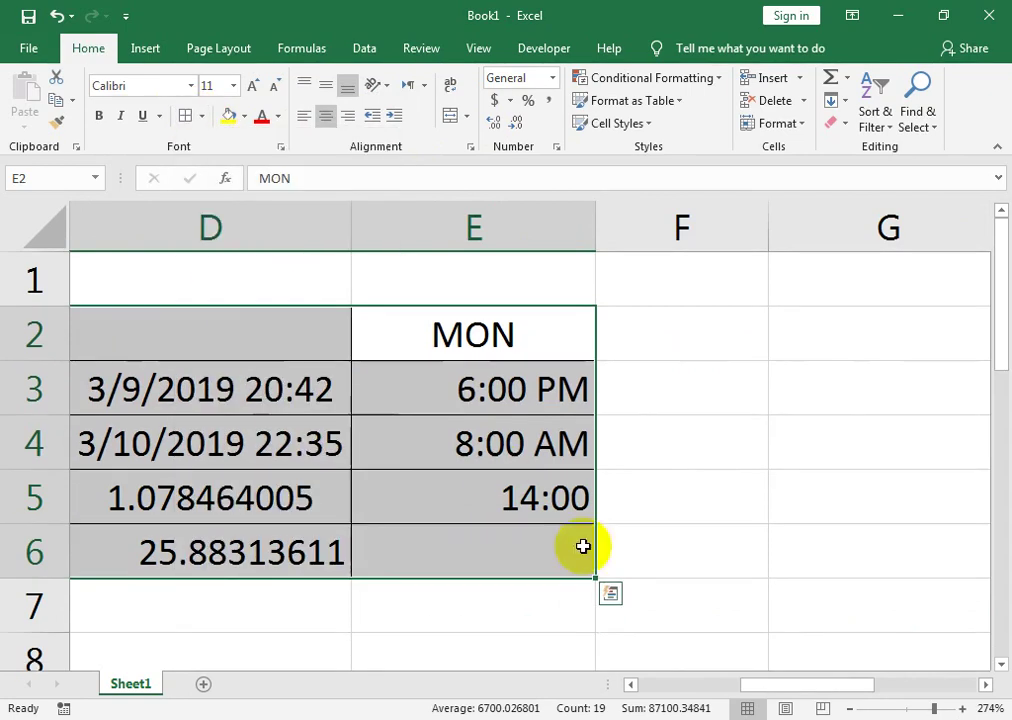
pyautogui.moveTo(786, 684); pyautogui.dragTo(470, 680)
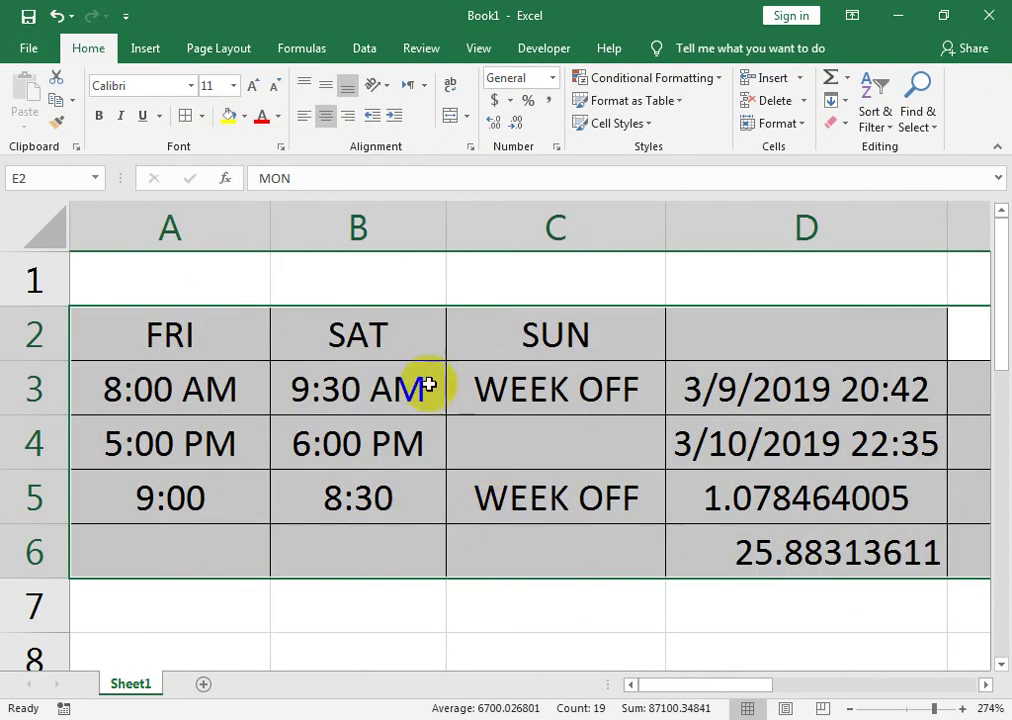